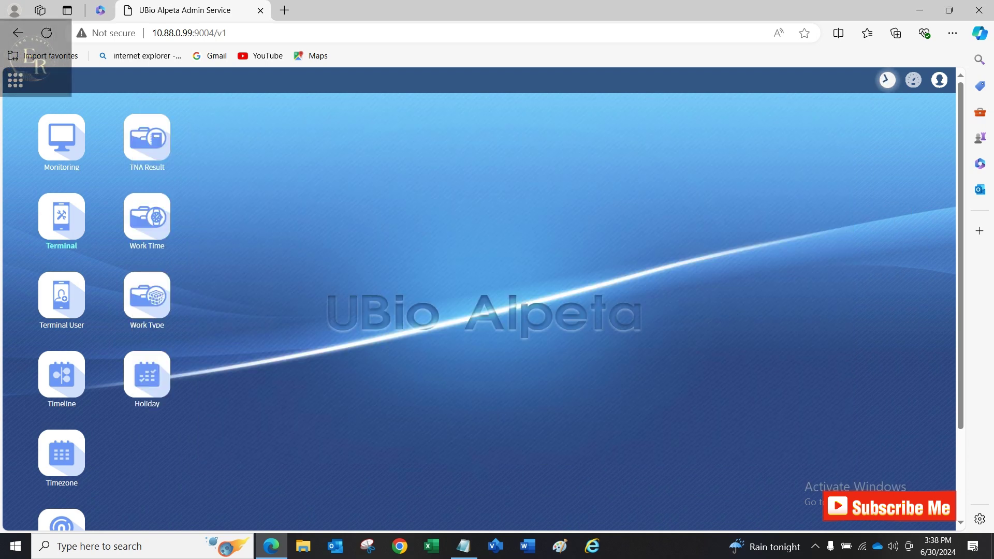
# Register a new terminal with ID 5 and name 'Test' from the Terminal list
pyautogui.click(62, 217)
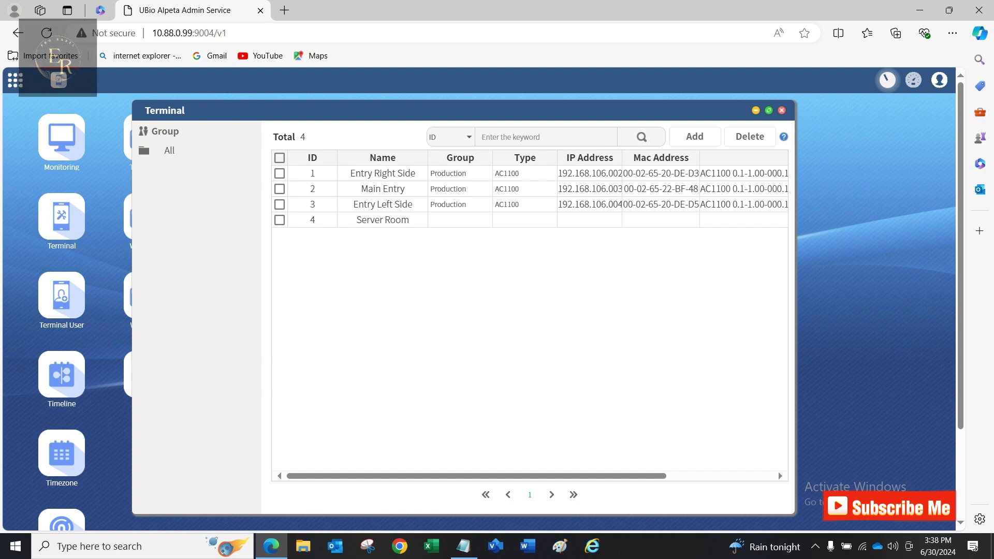
pyautogui.click(694, 136)
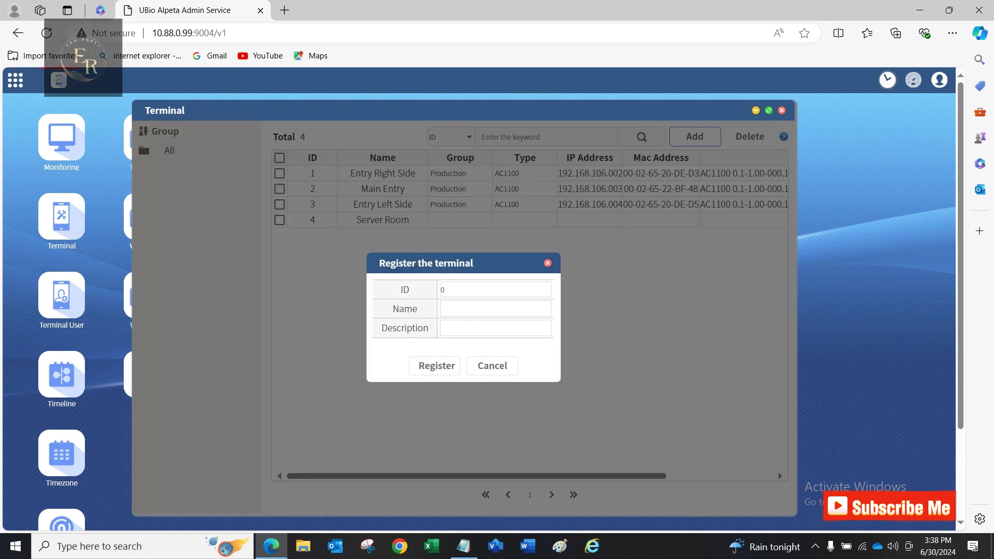
pyautogui.click(495, 290)
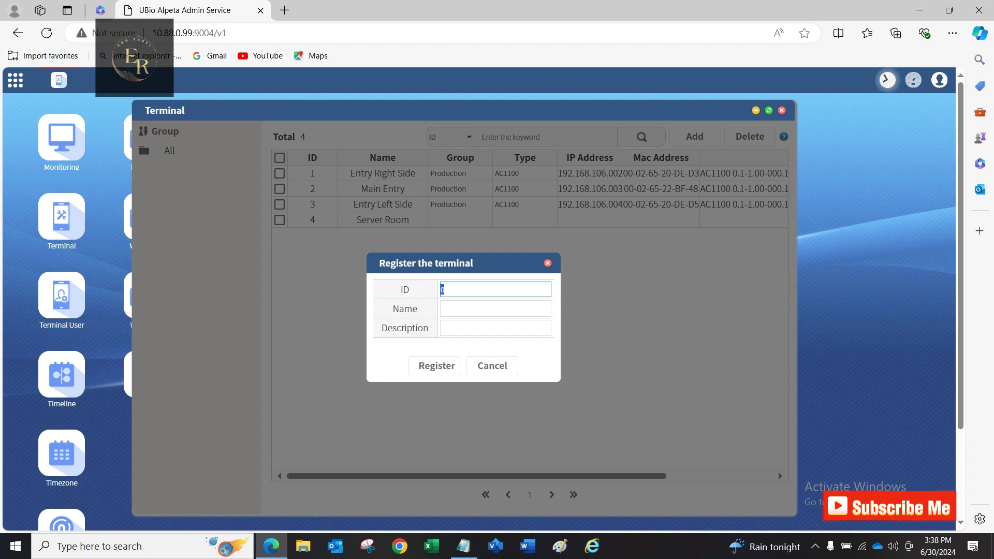
pyautogui.write('5')
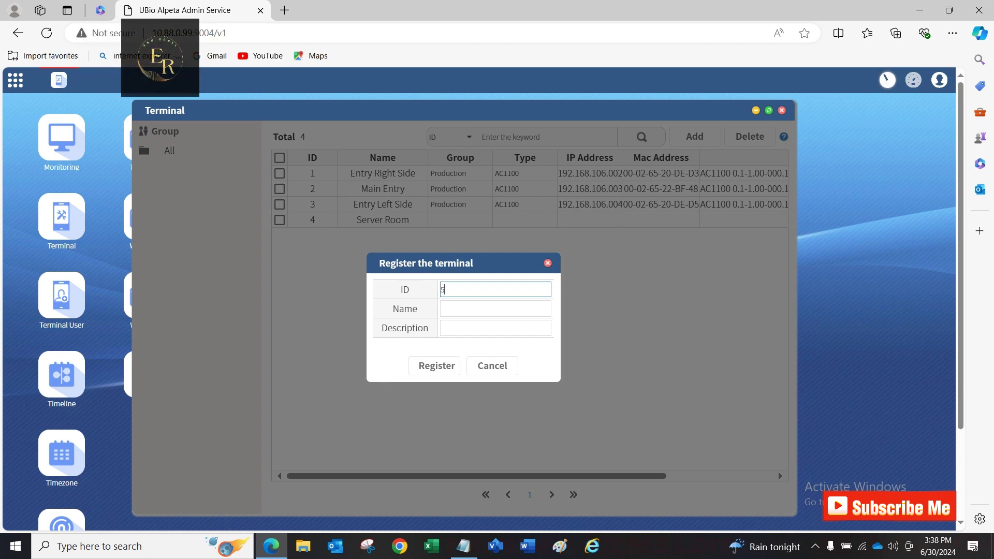
pyautogui.click(495, 309)
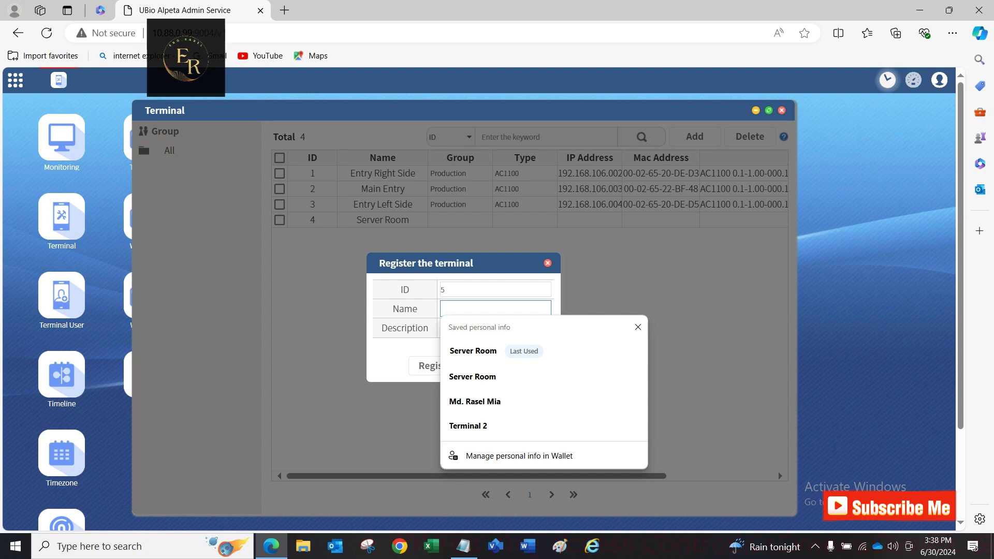
pyautogui.write('Tes')
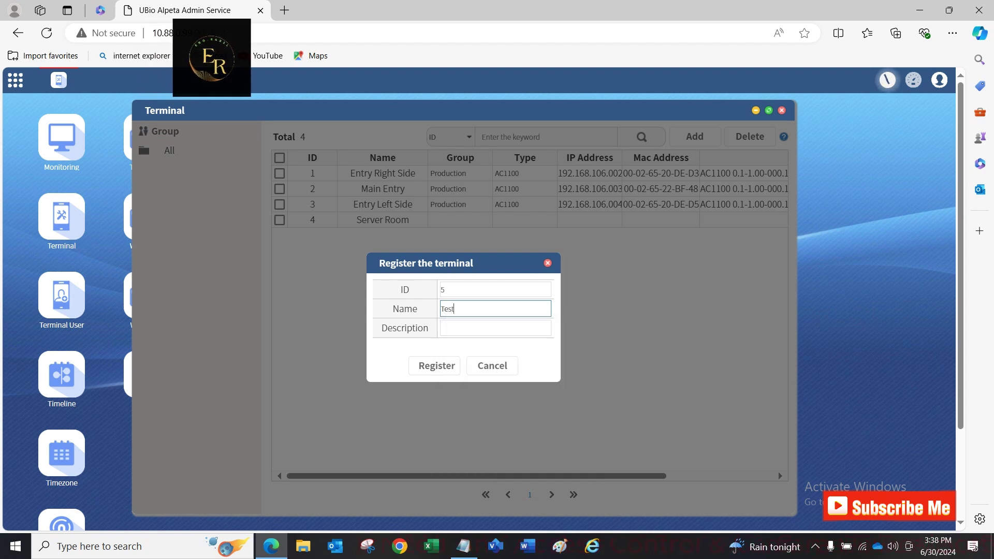
pyautogui.write('t')
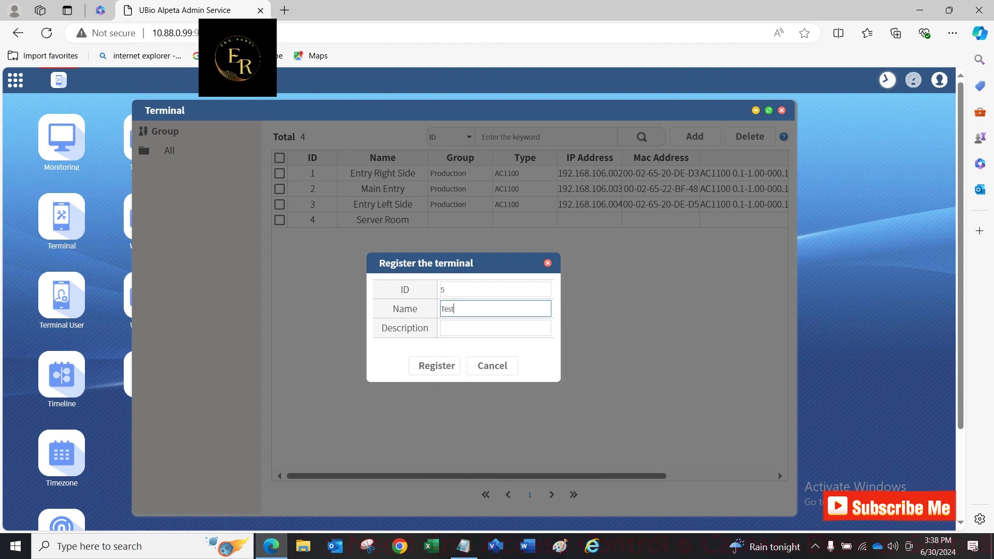
pyautogui.press('Return')
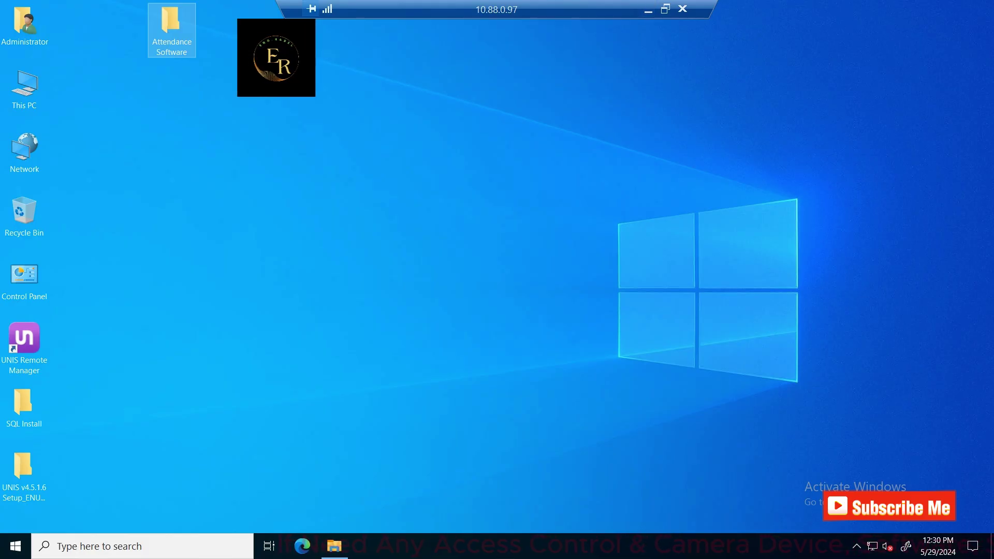
# Run the UBio Alpeta v1.0.96.0 installer from the Attendance Software folder
pyautogui.press('Return')
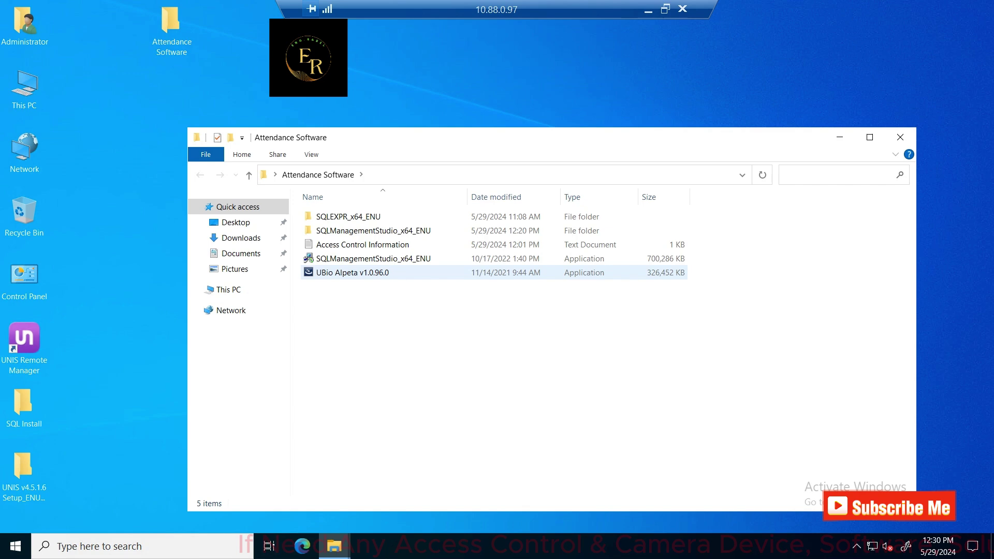
pyautogui.click(352, 273)
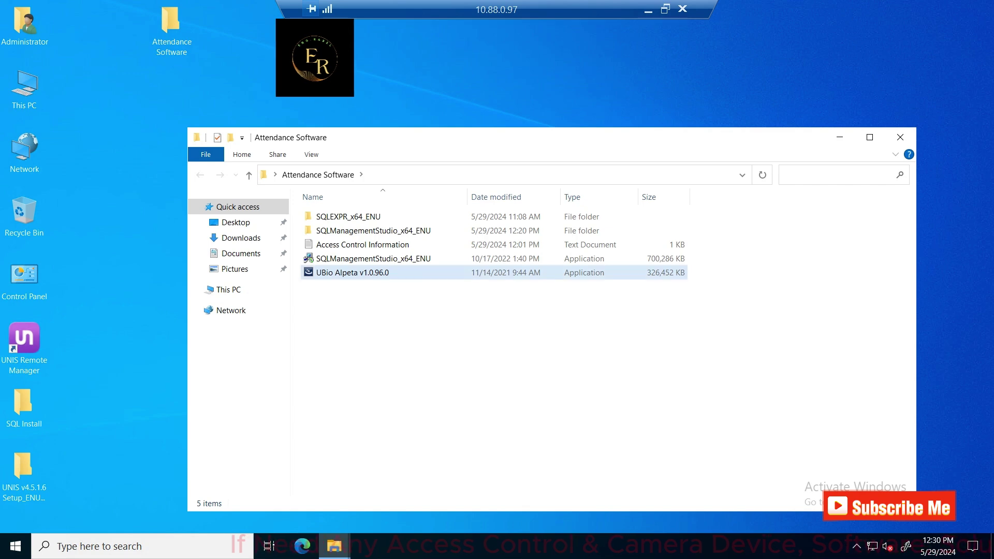
pyautogui.click(352, 273)
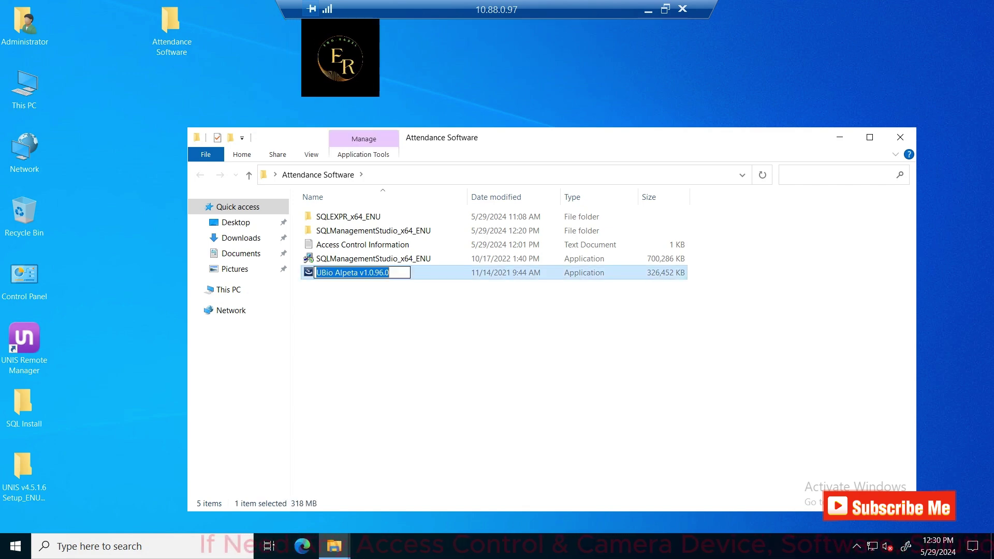
pyautogui.press('Return')
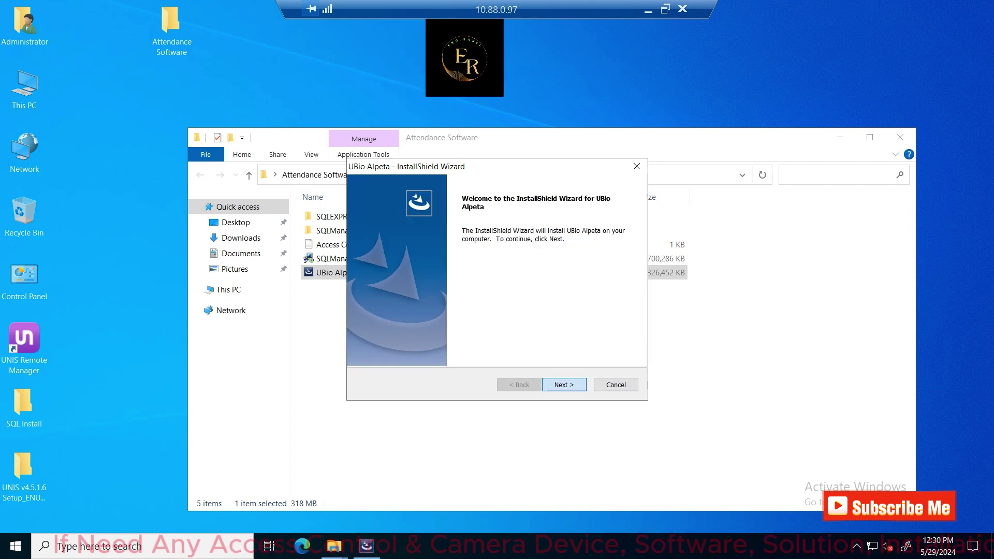
# Accept the license agreement and keep the default destination folder
pyautogui.press('Return')
pyautogui.click(366, 337)
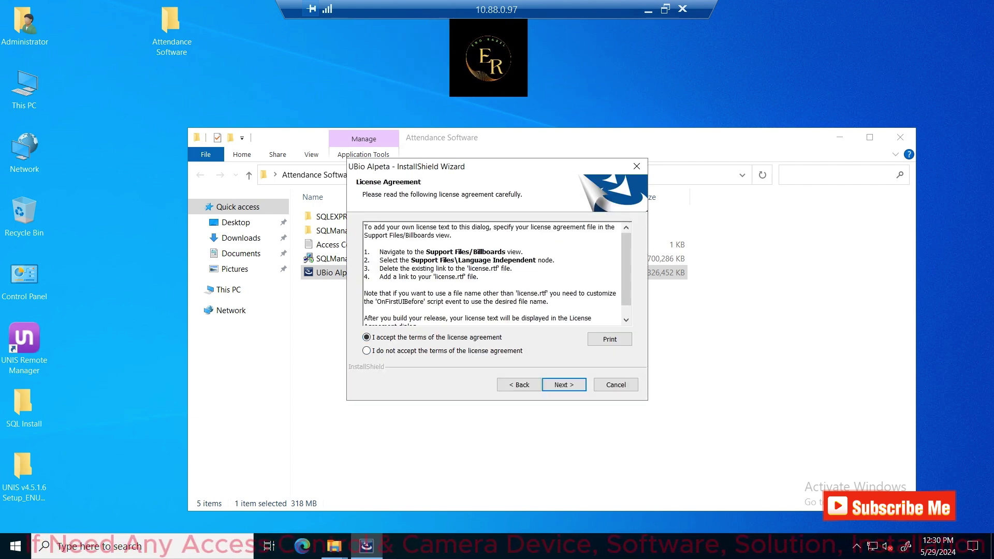
pyautogui.press('Return')
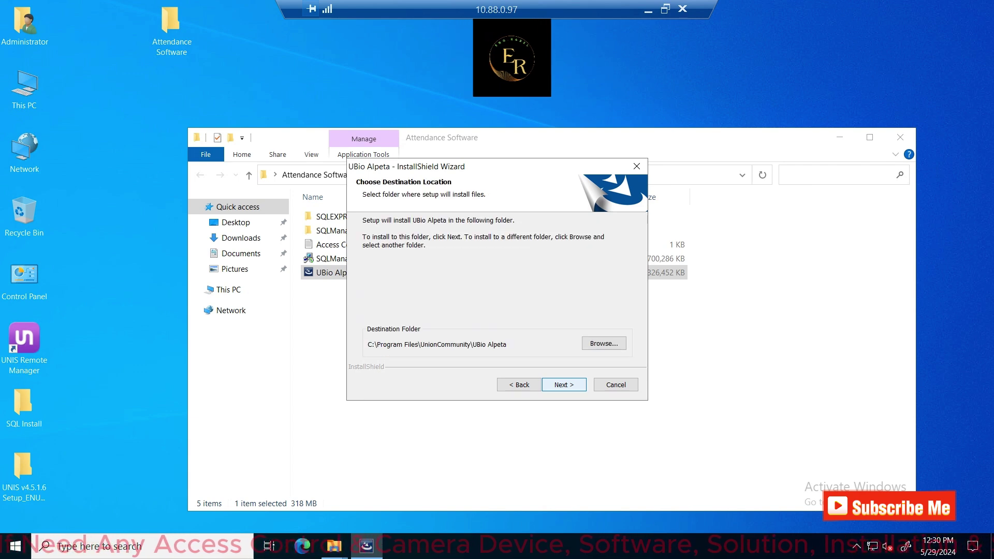
pyautogui.press('Return')
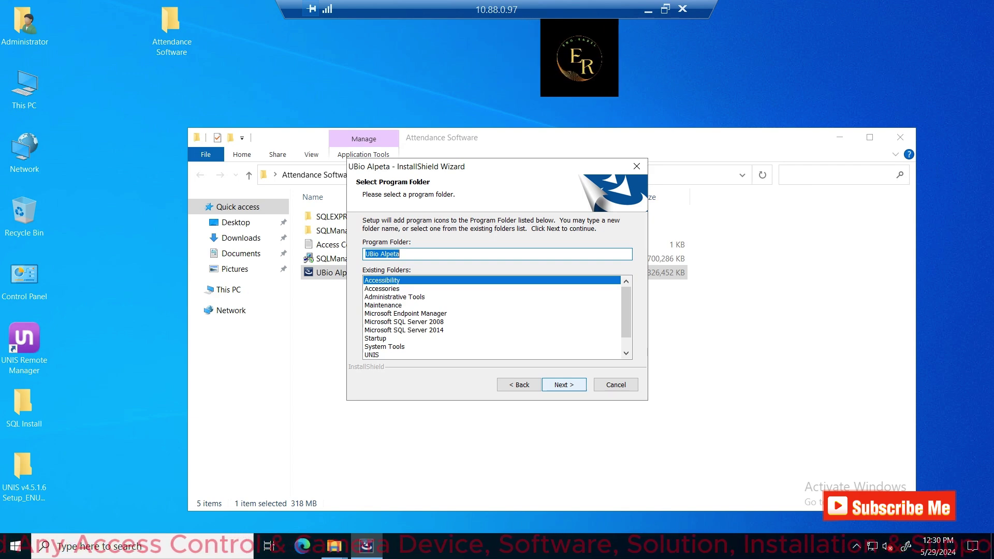
# Keep the UBio Alpeta program folder and all five features, then start installing
pyautogui.scroll(-1, 492, 317)
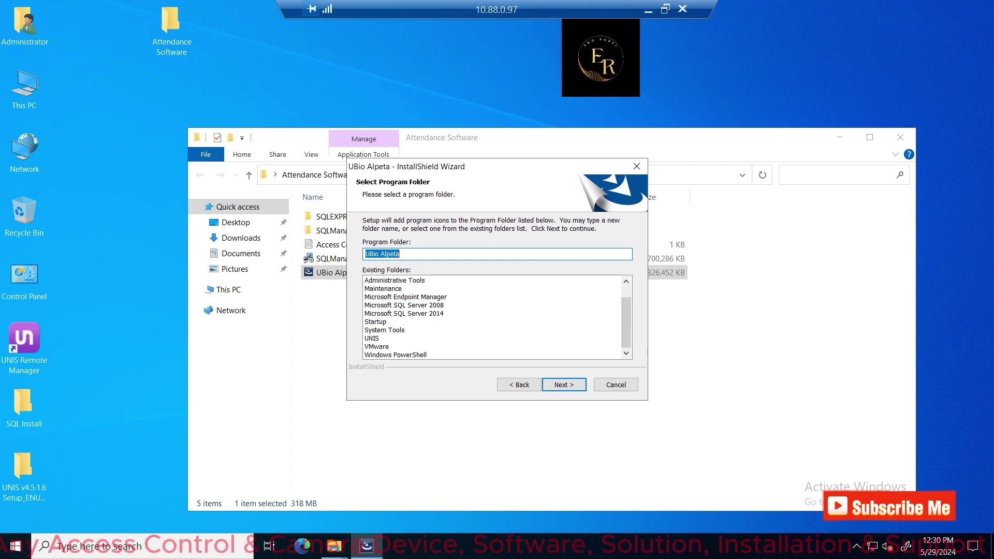
pyautogui.click(382, 280)
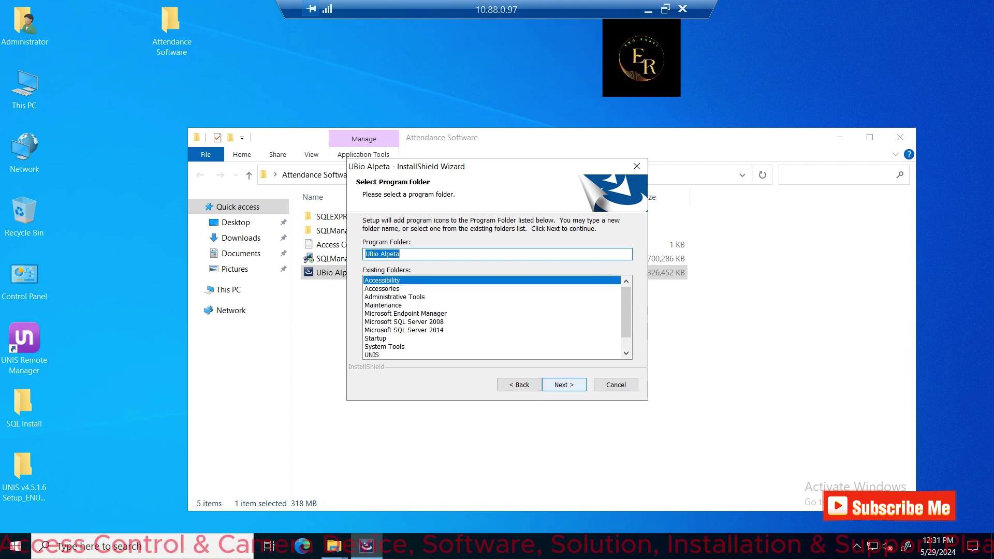
pyautogui.press('Return')
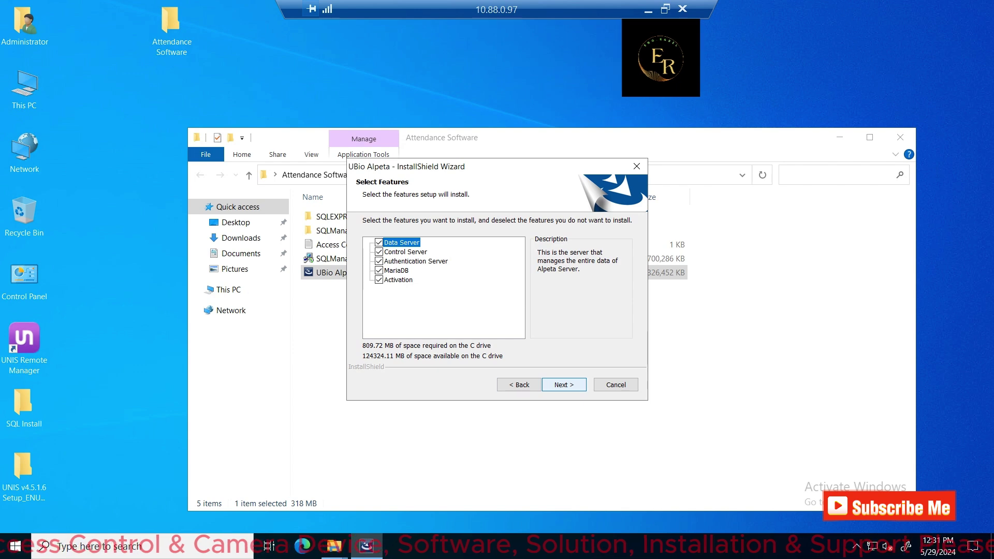
pyautogui.press('Return')
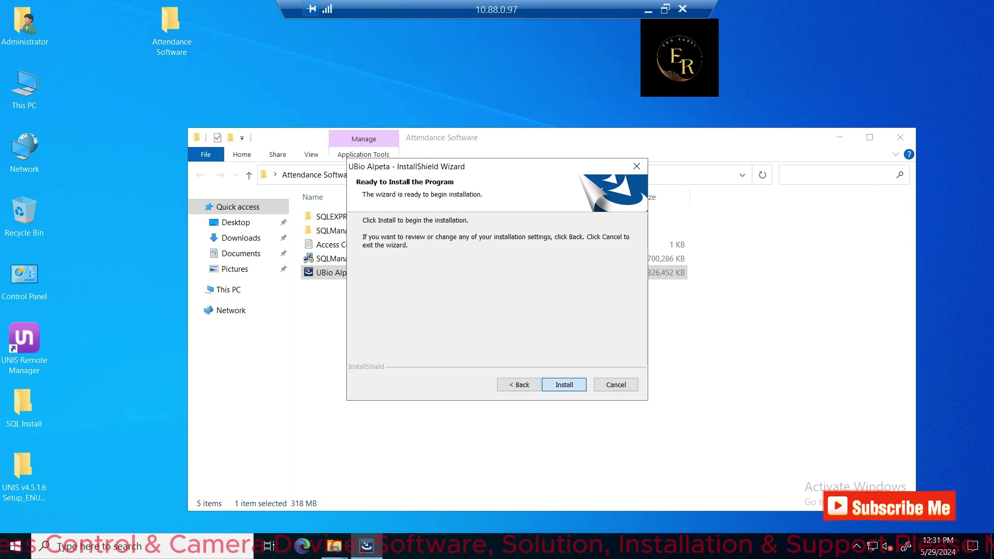
pyautogui.press('Return')
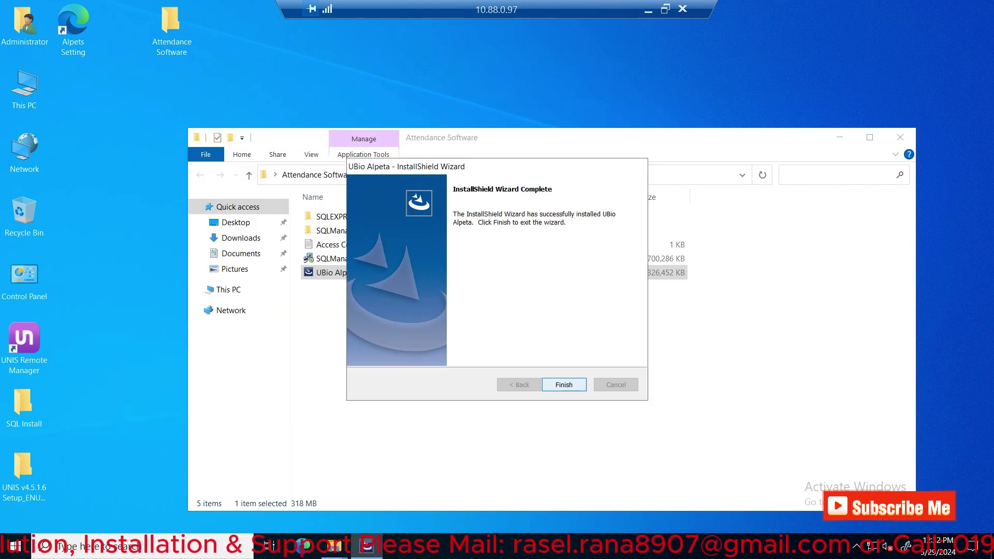
# Close the installer once the UBio Alpeta installation completes
pyautogui.press('Return')
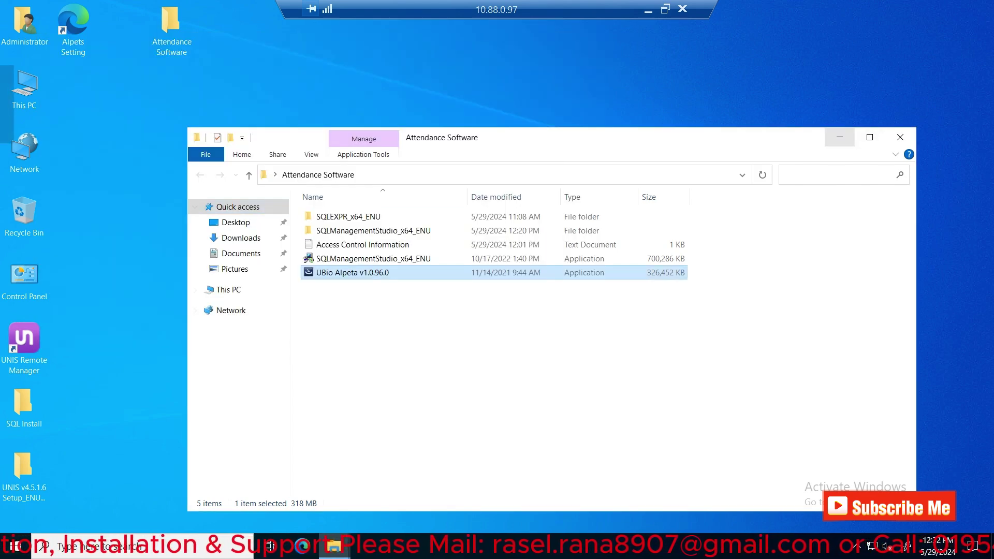
# Minimize Explorer, refresh the desktop, and maximize the Edge window showing the setup page
pyautogui.click(840, 137)
pyautogui.rightClick(415, 89)
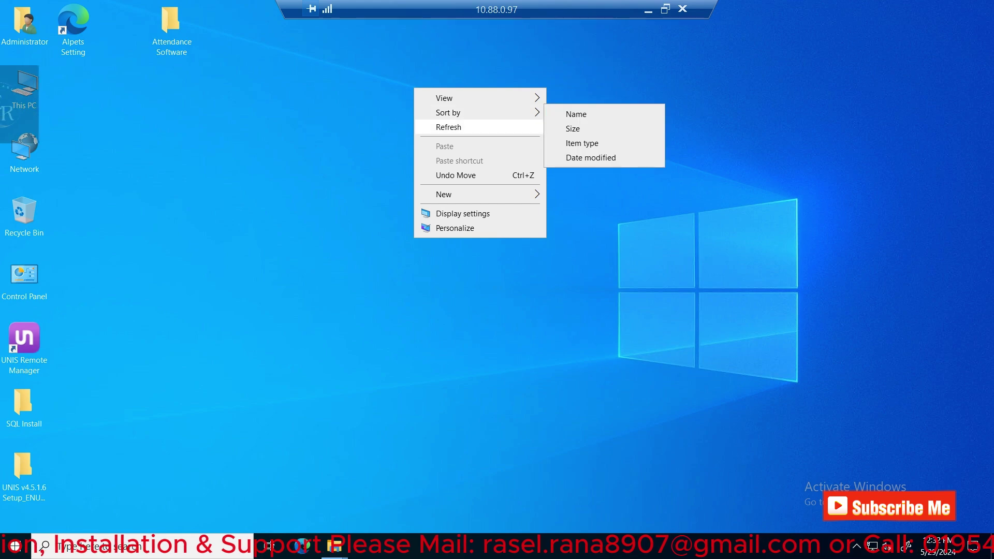
pyautogui.click(445, 126)
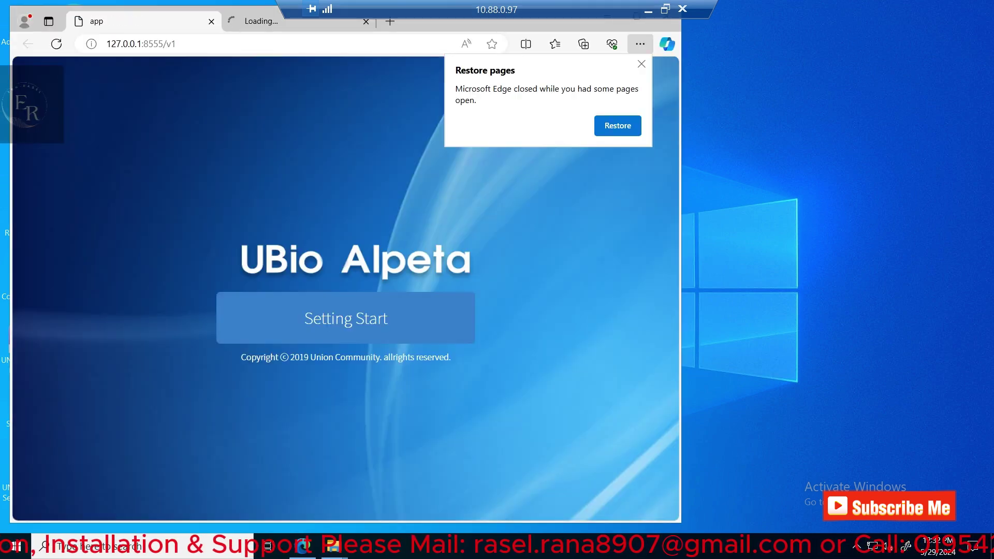
pyautogui.moveTo(362, 9); pyautogui.dragTo(638, 10)
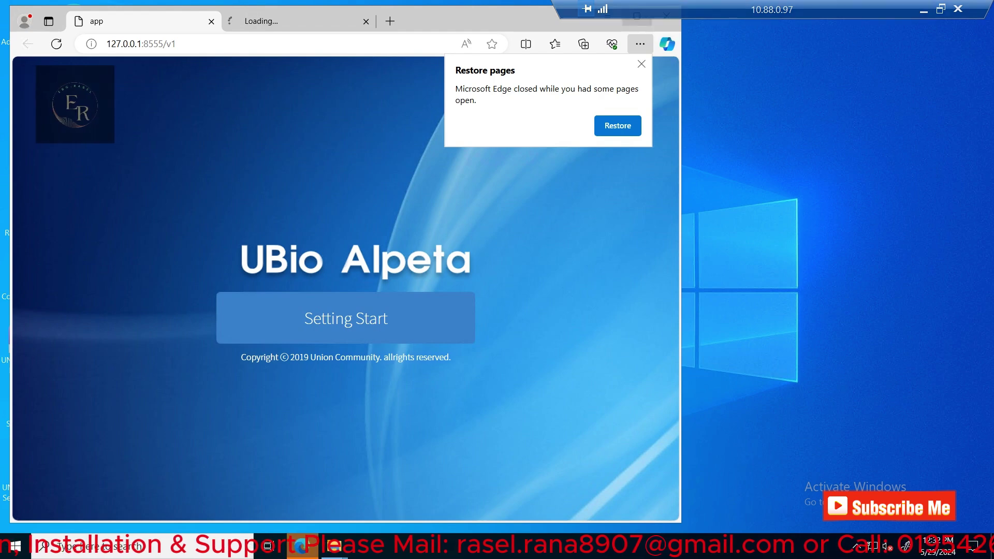
pyautogui.click(637, 15)
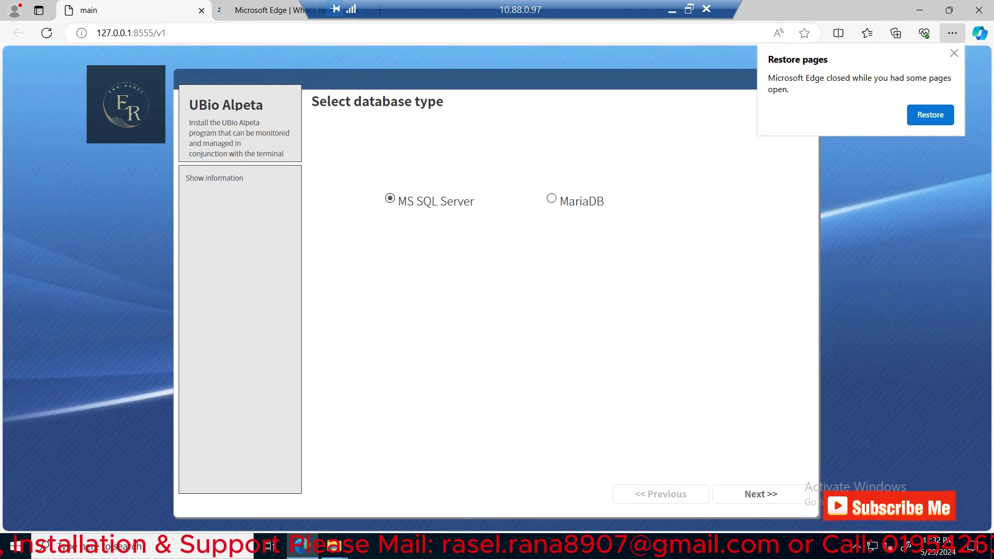
# Choose MariaDB as the database type, enter the DB password, and submit the connection settings
pyautogui.click(552, 198)
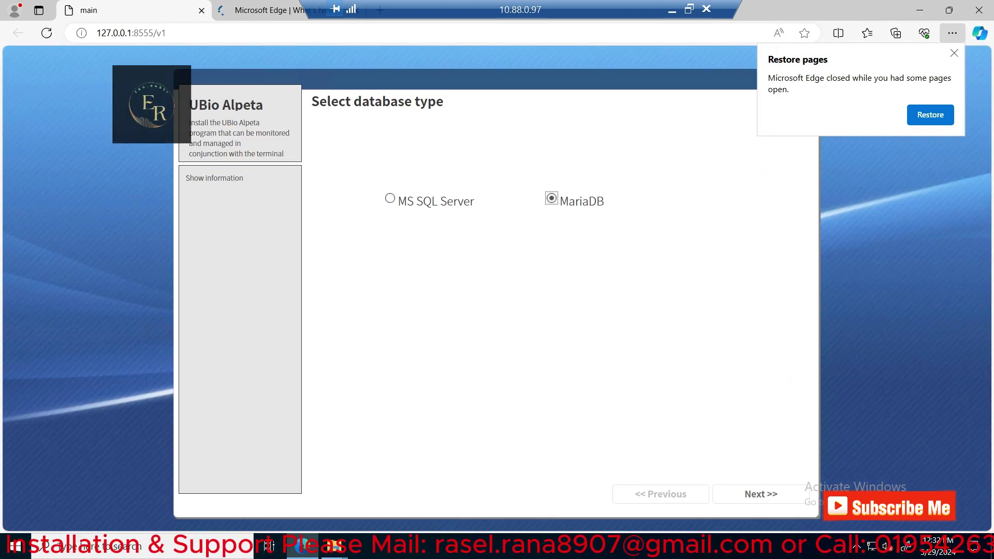
pyautogui.click(761, 494)
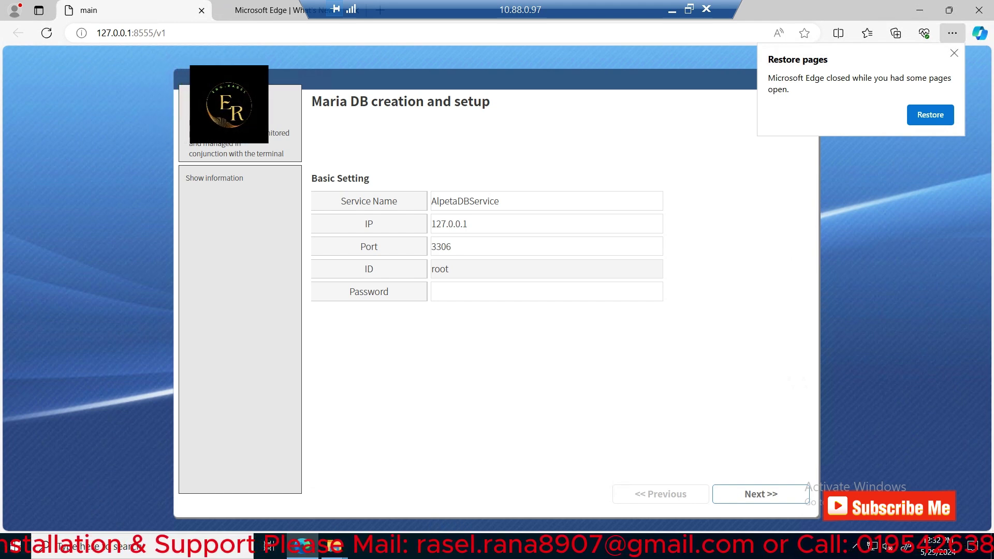
pyautogui.click(761, 494)
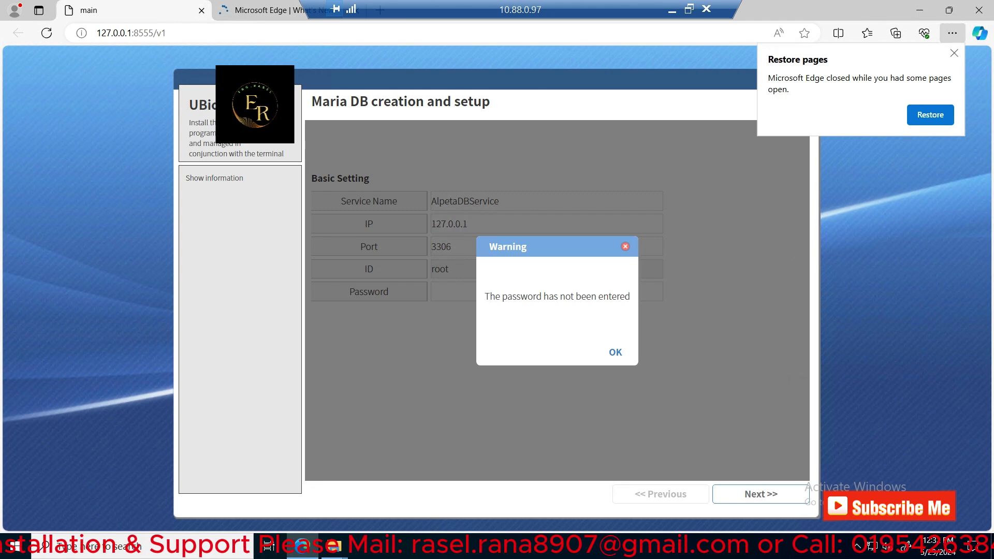
pyautogui.press('Return')
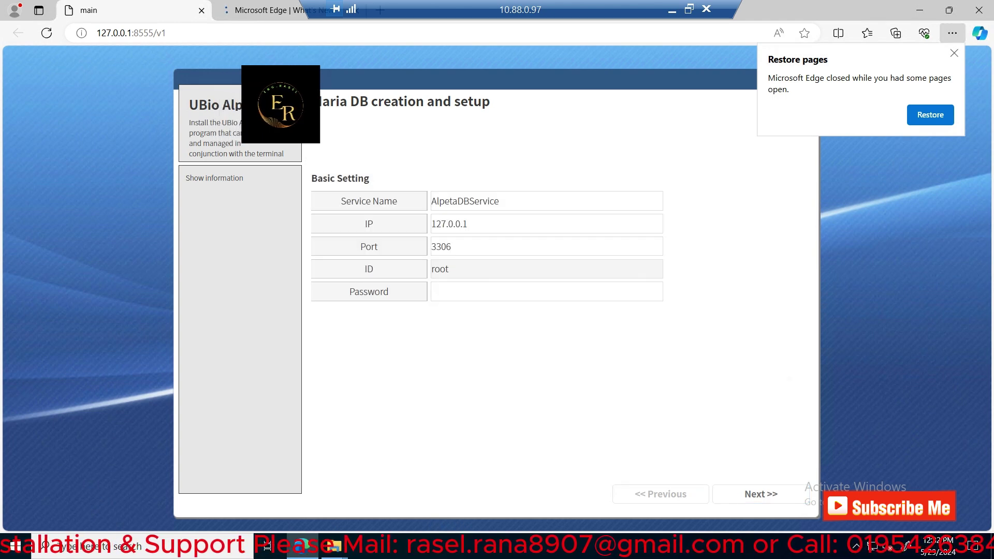
pyautogui.click(760, 494)
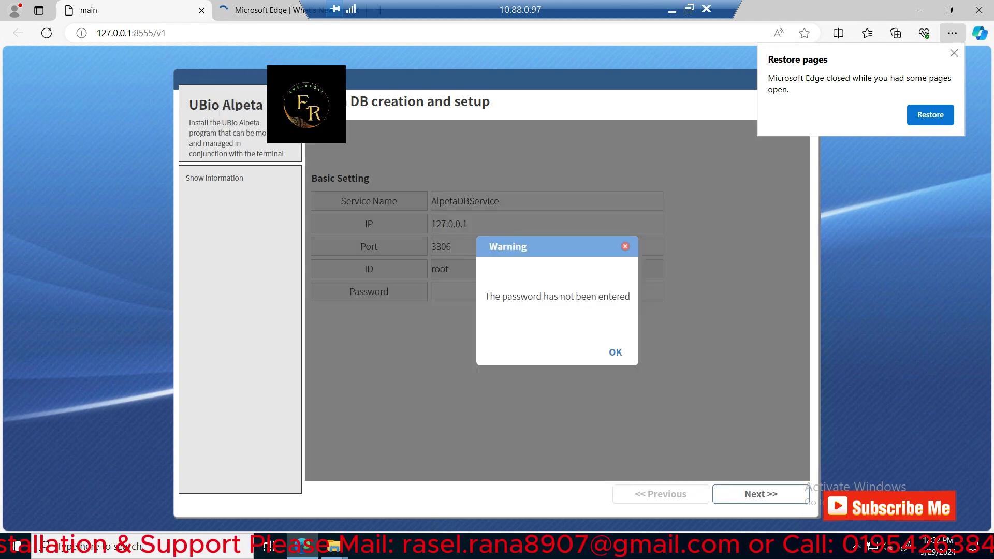
pyautogui.press('Return')
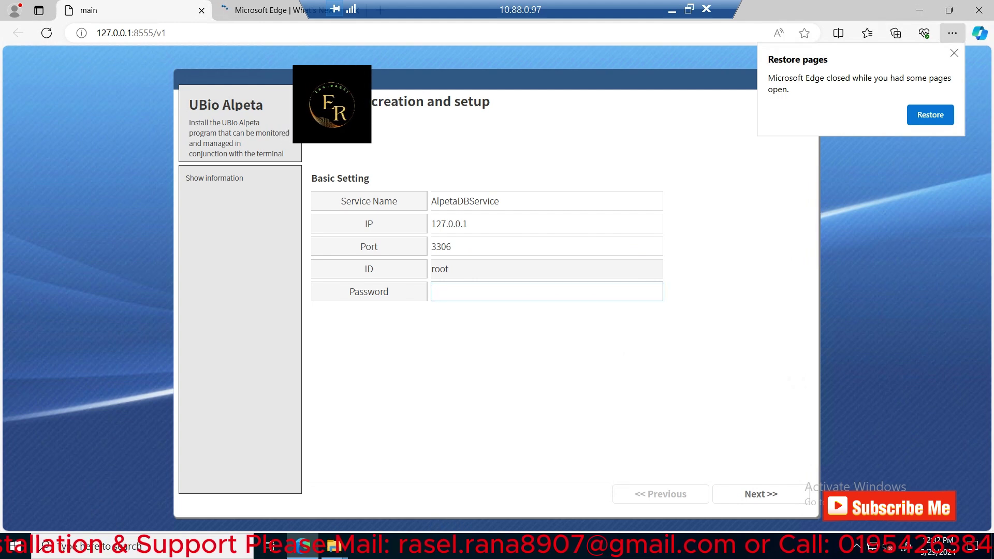
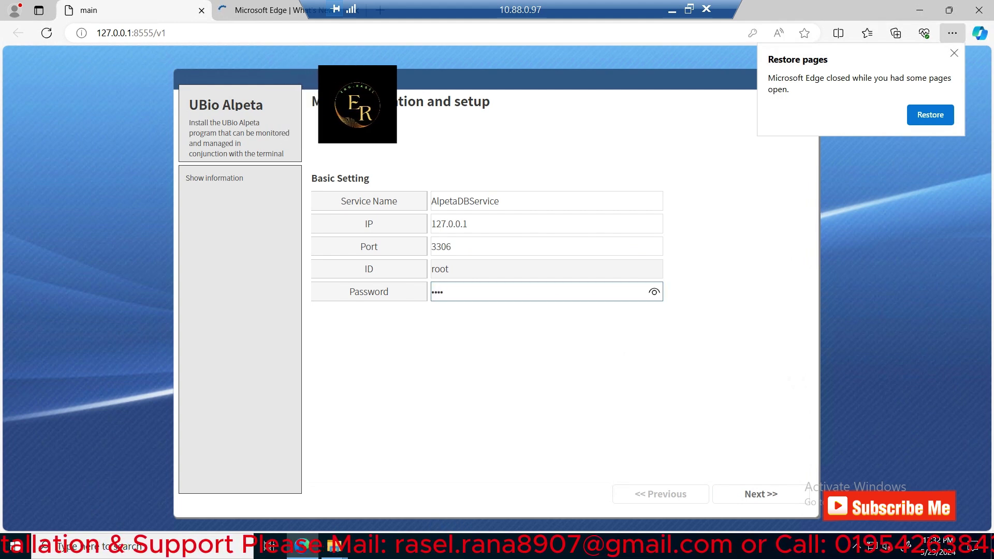
pyautogui.press('Return')
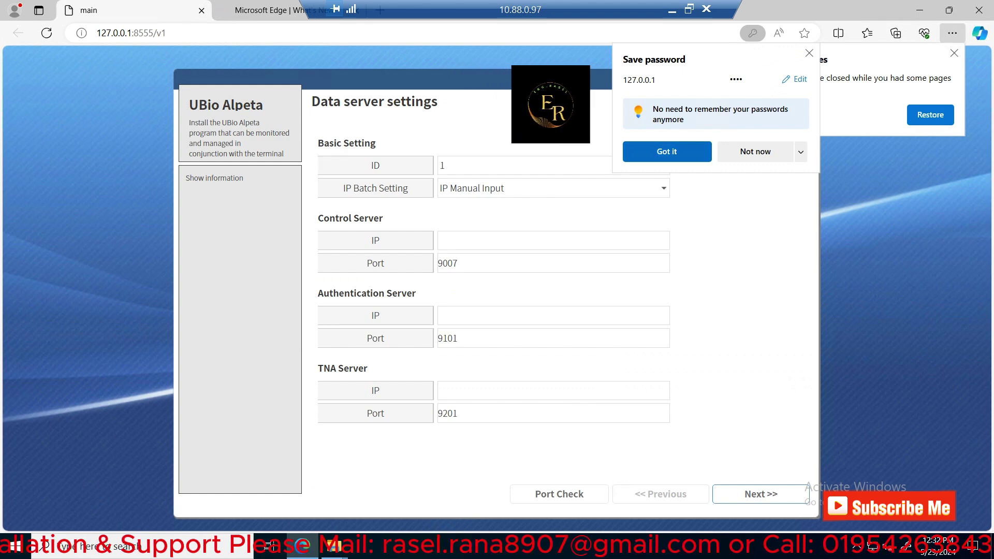
# Keep data server ID 1, batch-set all server IPs to 10.88.0.97, and continue
pyautogui.press('Escape')
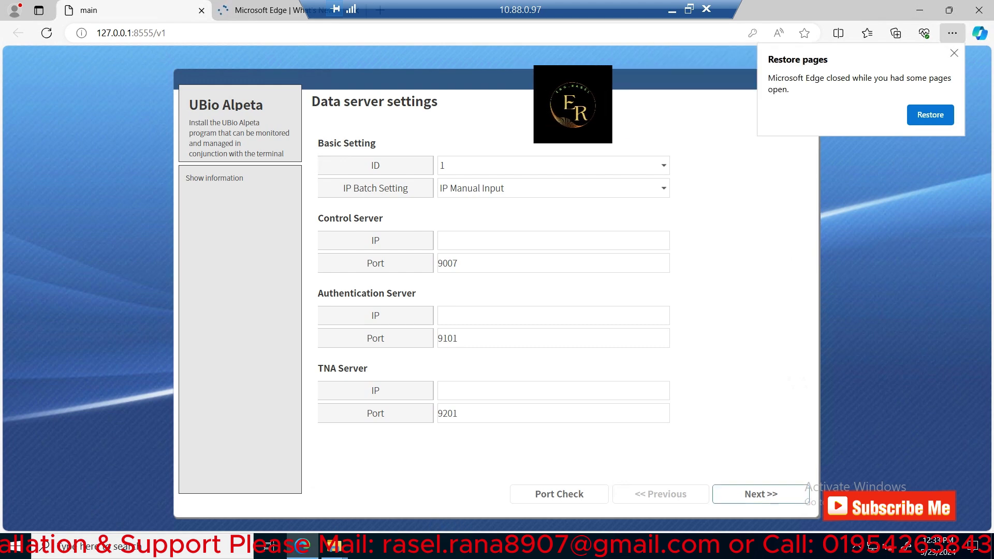
pyautogui.click(553, 165)
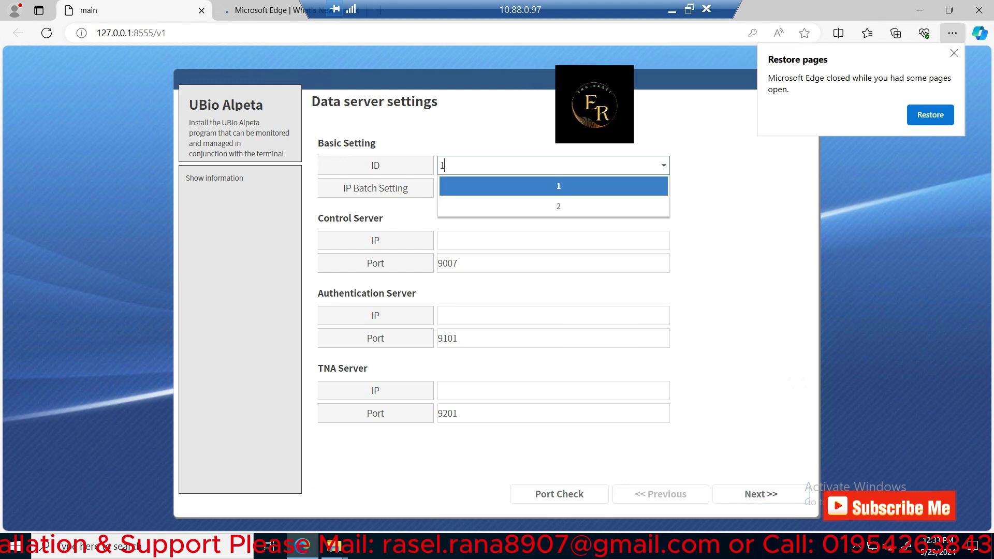
pyautogui.click(553, 187)
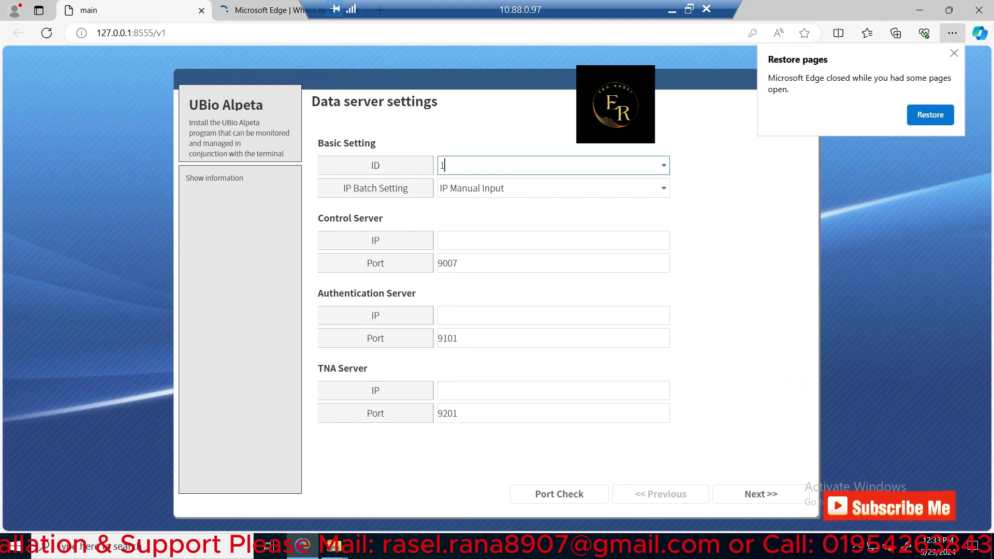
pyautogui.click(505, 188)
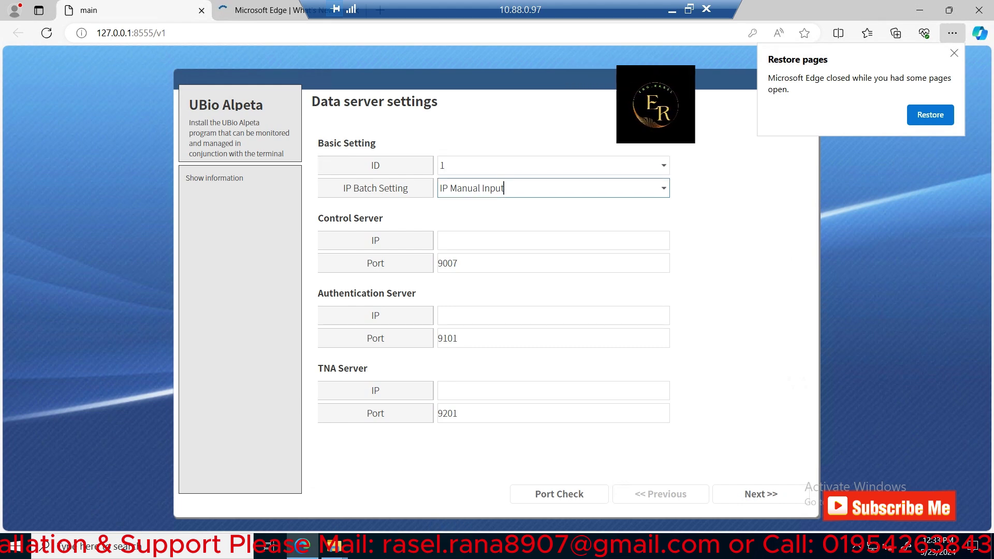
pyautogui.click(503, 188)
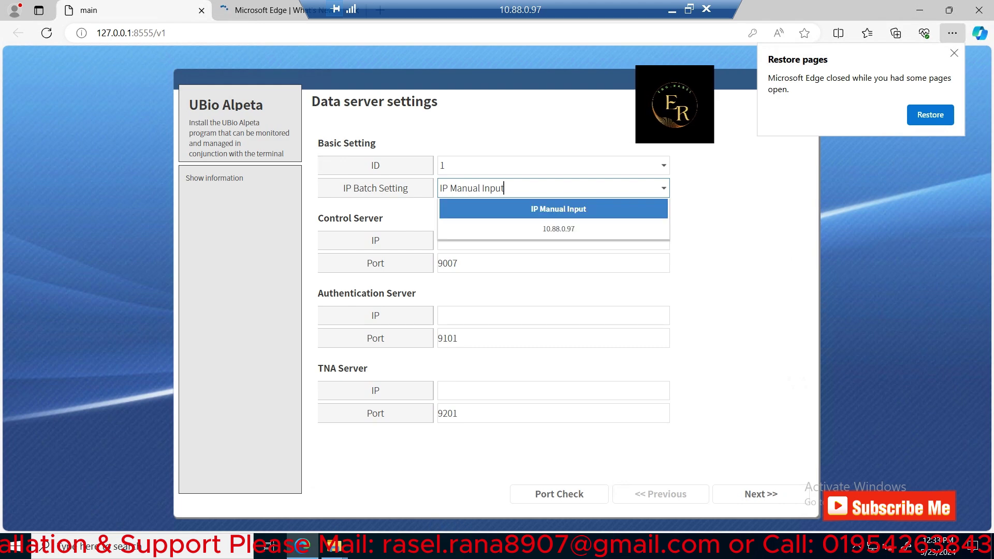
pyautogui.click(558, 229)
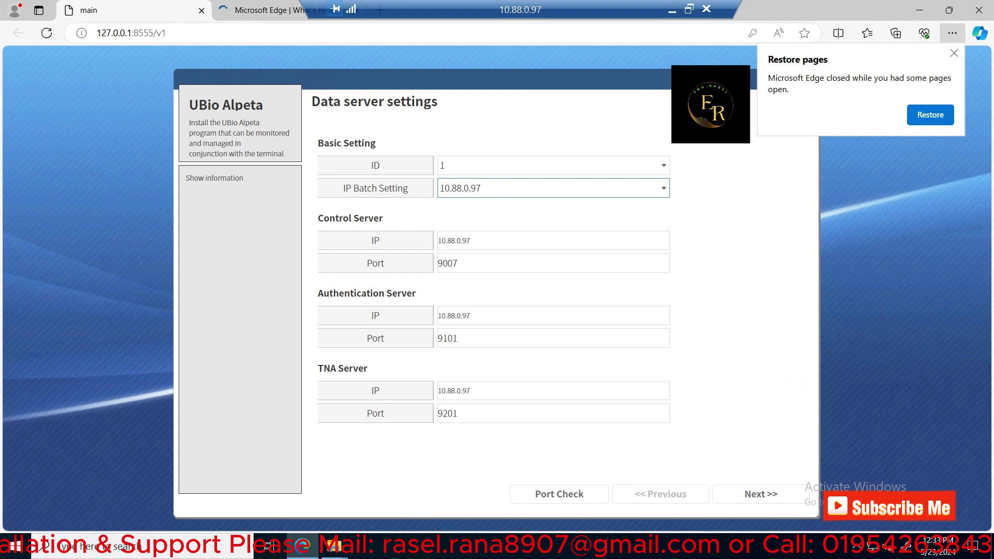
pyautogui.click(760, 494)
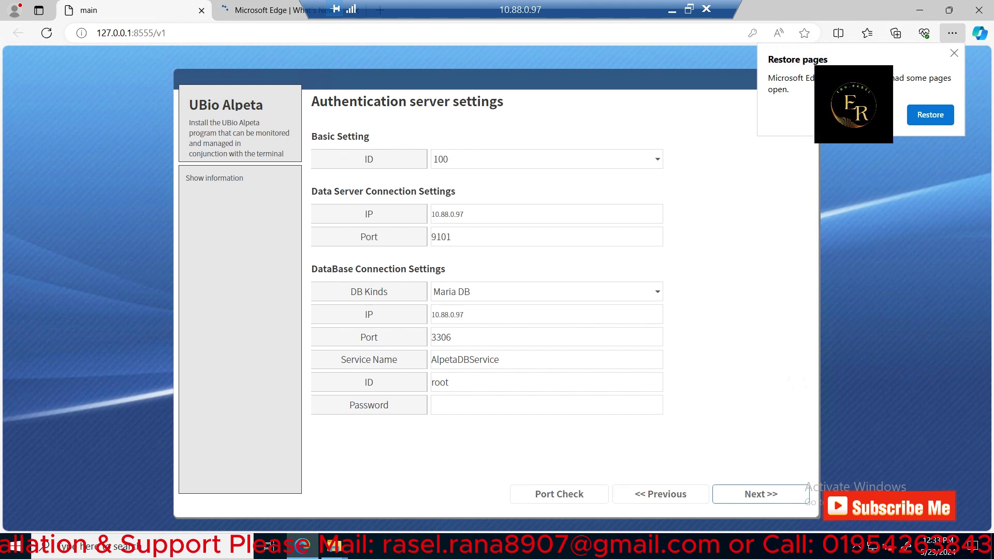
# Enter the database password, decline Edge's password save, and complete the setup
pyautogui.click(546, 405)
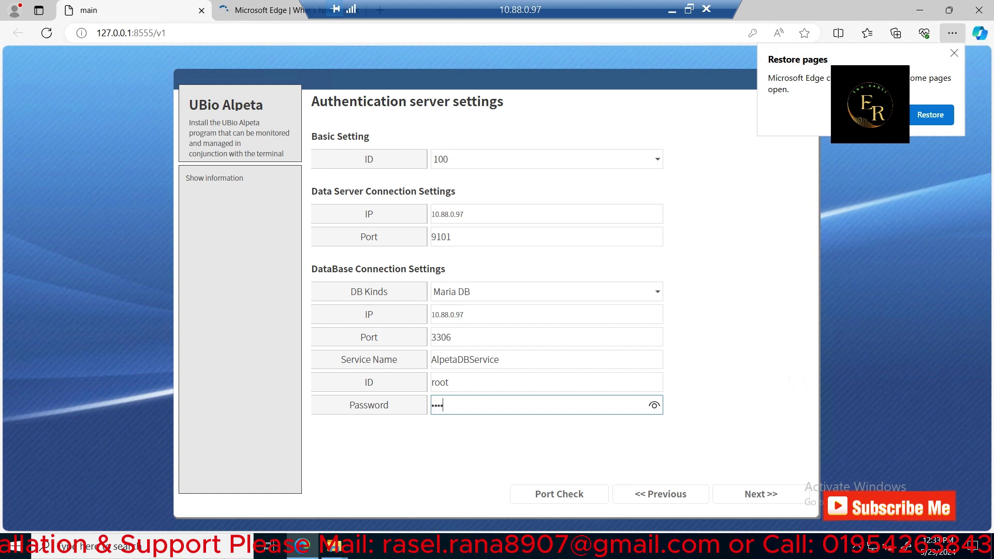
pyautogui.click(761, 494)
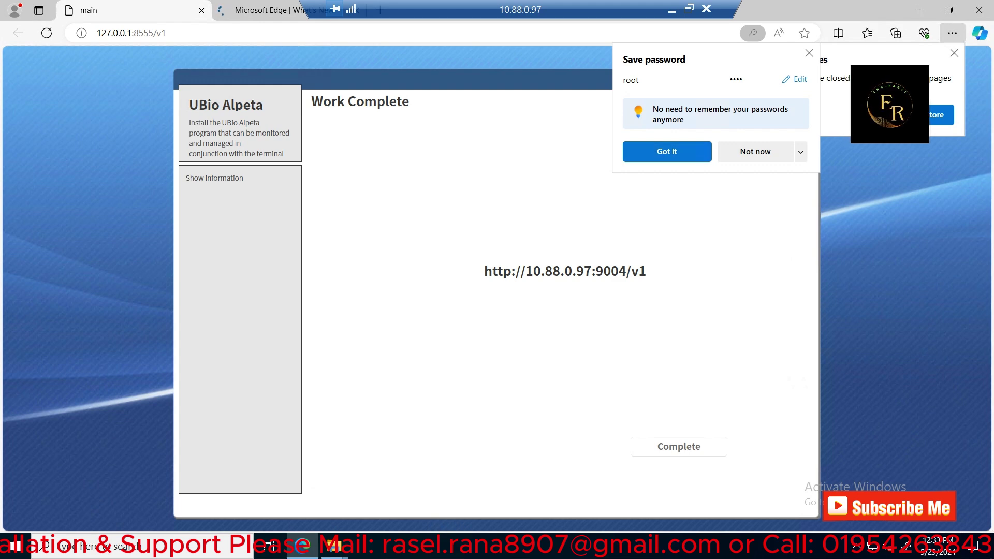
pyautogui.click(755, 151)
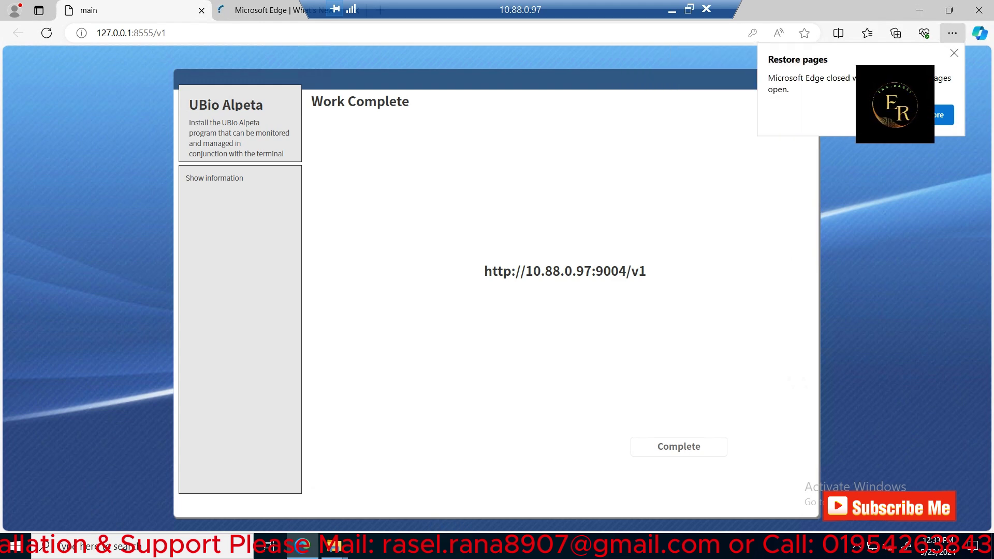
pyautogui.click(679, 447)
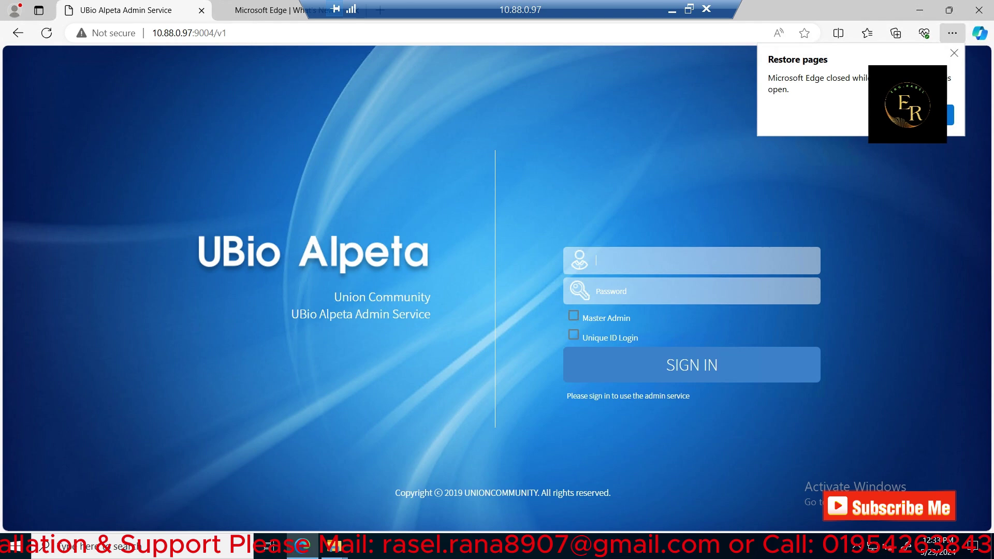
# Sign in to the admin service with Master Admin ticked
pyautogui.click(574, 315)
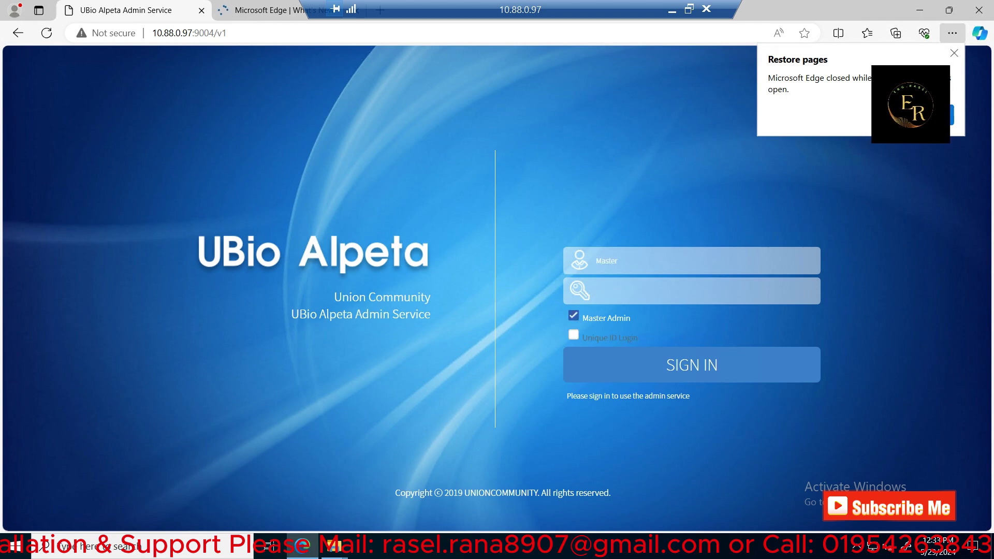
pyautogui.press('Return')
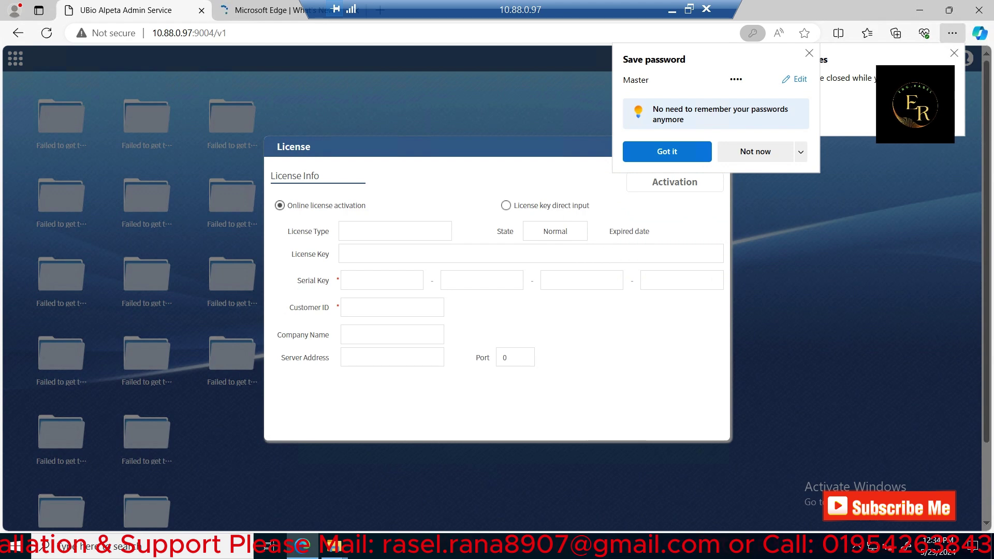
# Dismiss Edge's save-password and restore-pages prompts, keeping Online license activation selected
pyautogui.click(382, 281)
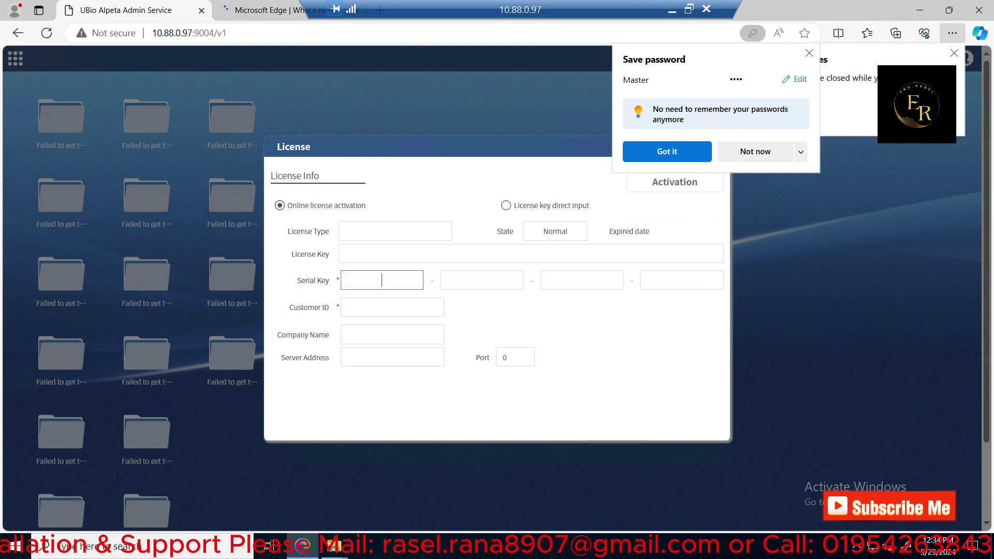
pyautogui.press('Escape')
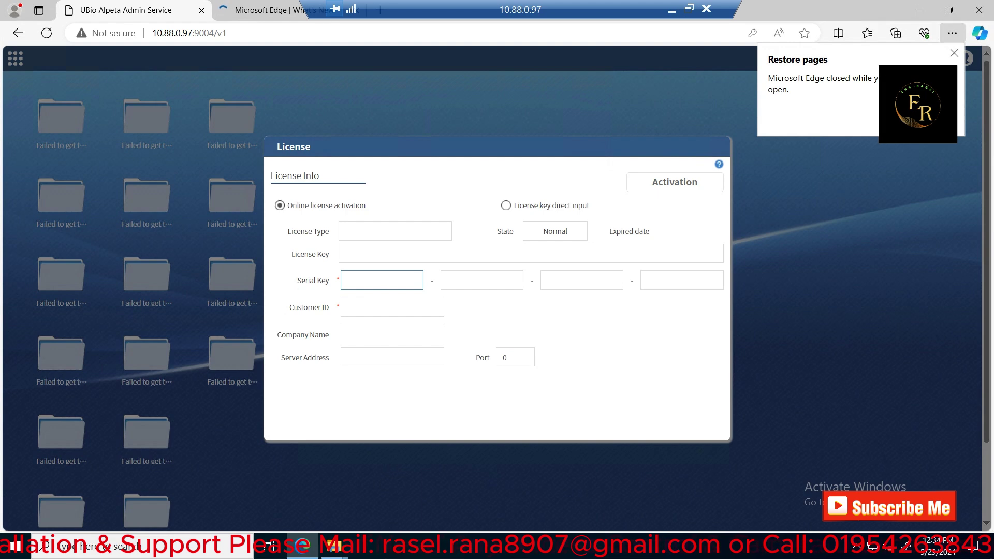
pyautogui.click(953, 52)
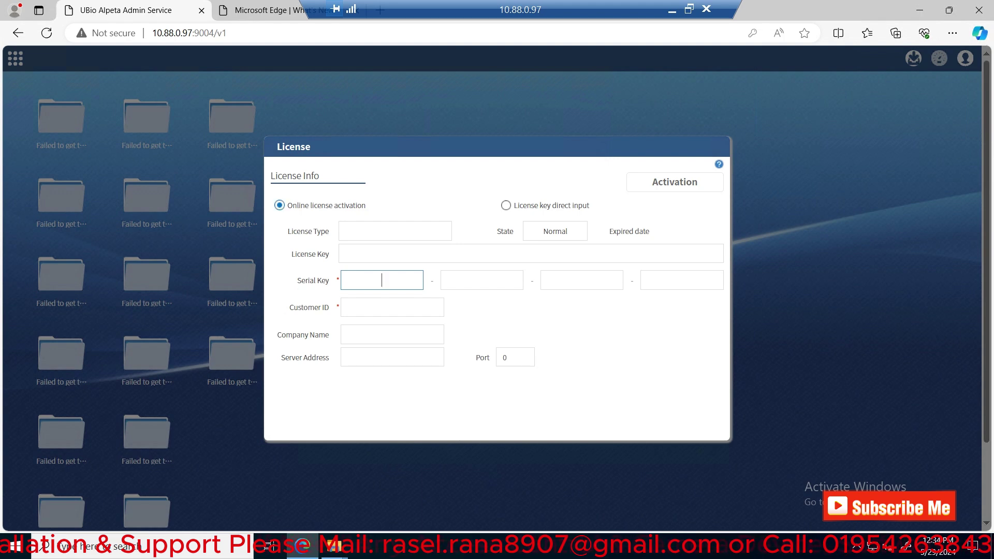
pyautogui.click(506, 206)
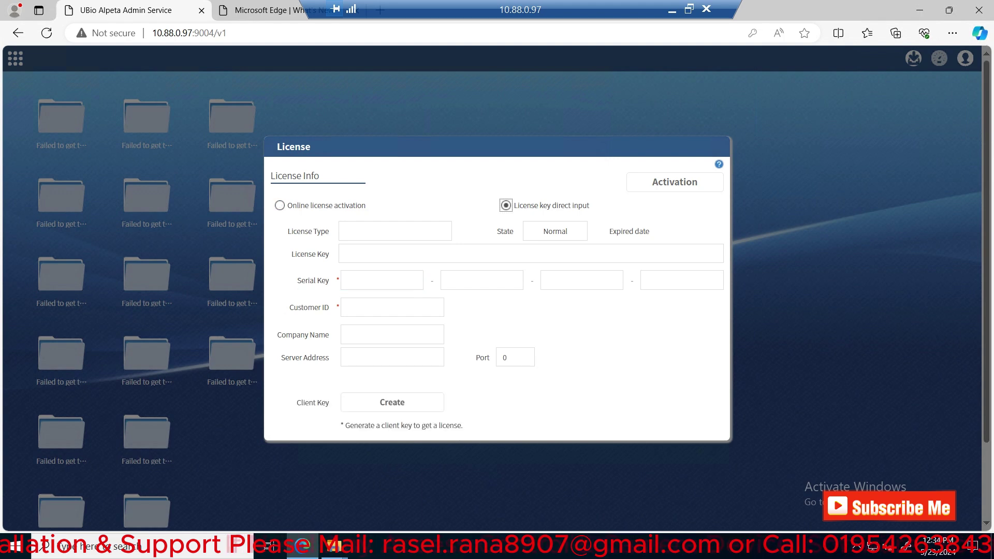
pyautogui.click(279, 205)
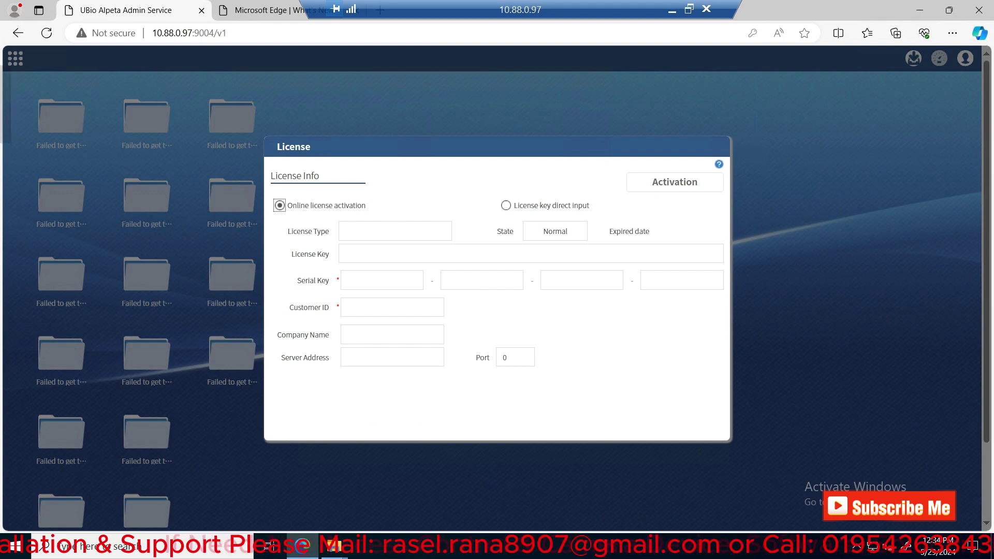
# Paste the serial key, fill in the customer ID, and activate the licence
pyautogui.click(382, 280)
pyautogui.hotkey('ctrl', 'v')
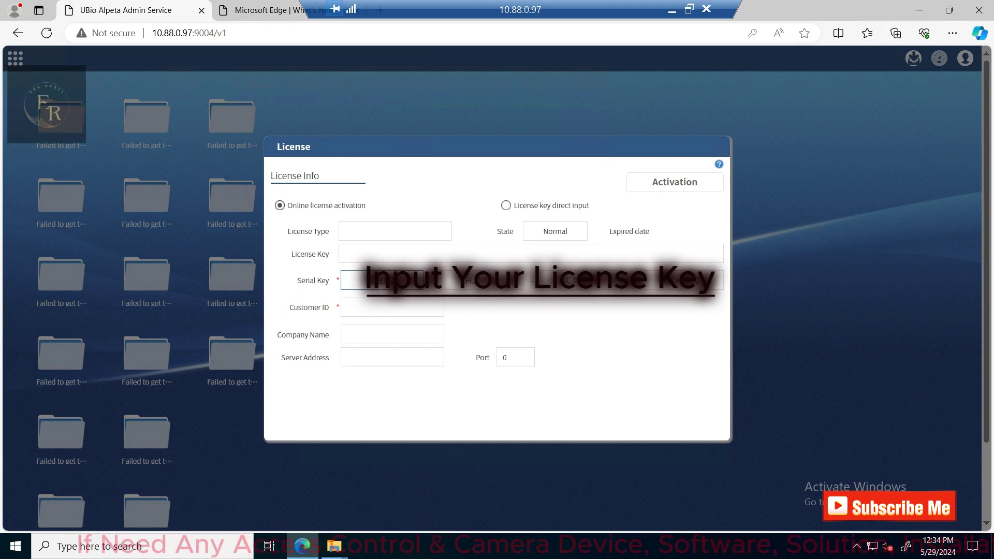
pyautogui.click(392, 307)
pyautogui.write('S')
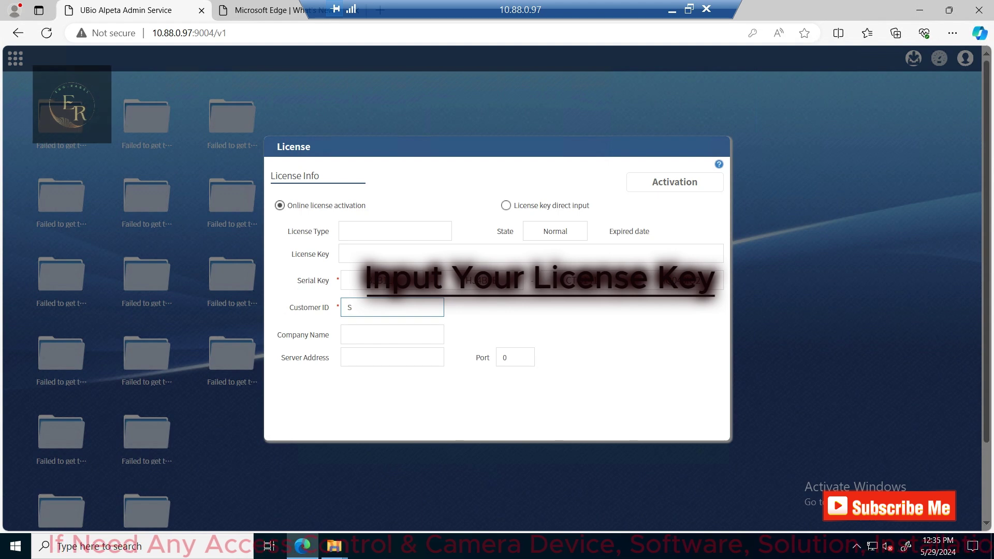
pyautogui.write('in')
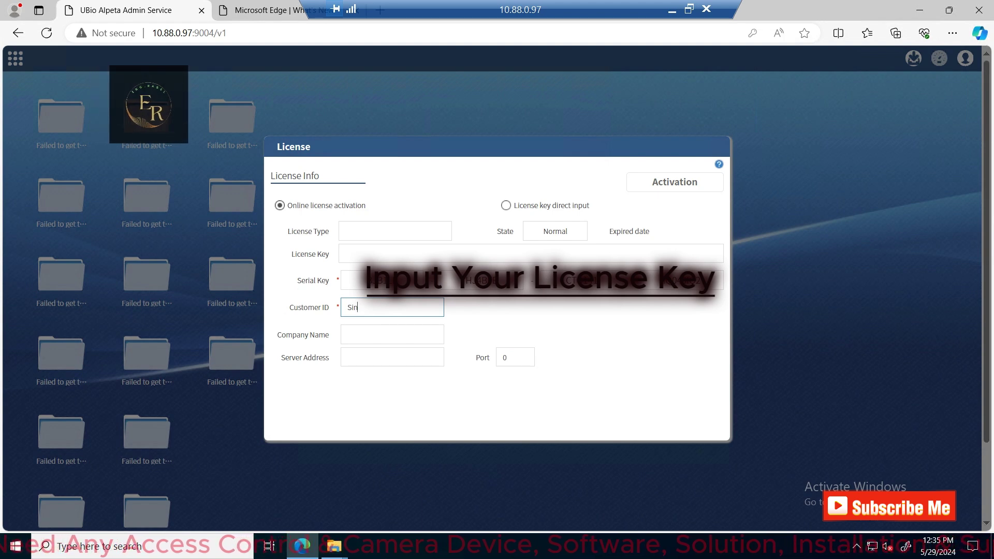
pyautogui.write('ger')
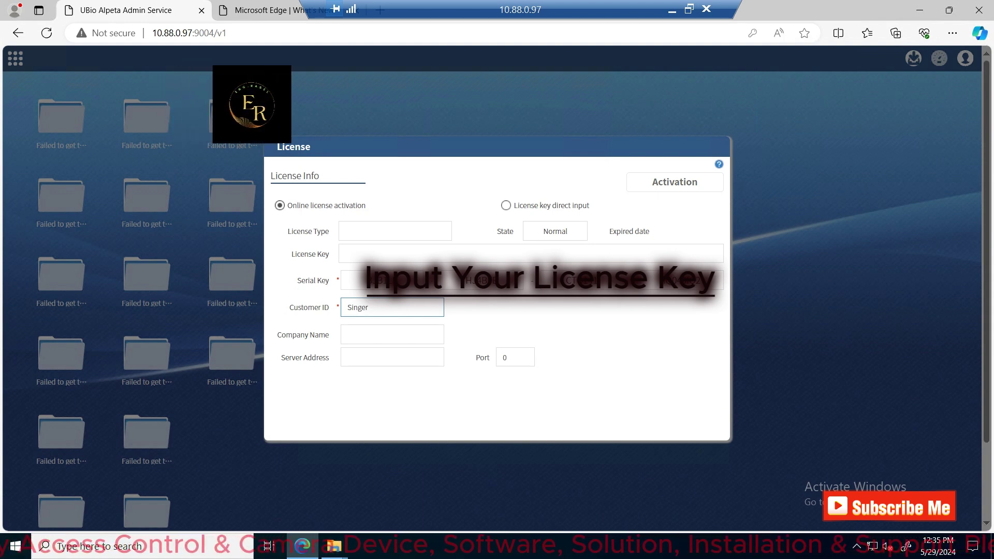
pyautogui.click(675, 182)
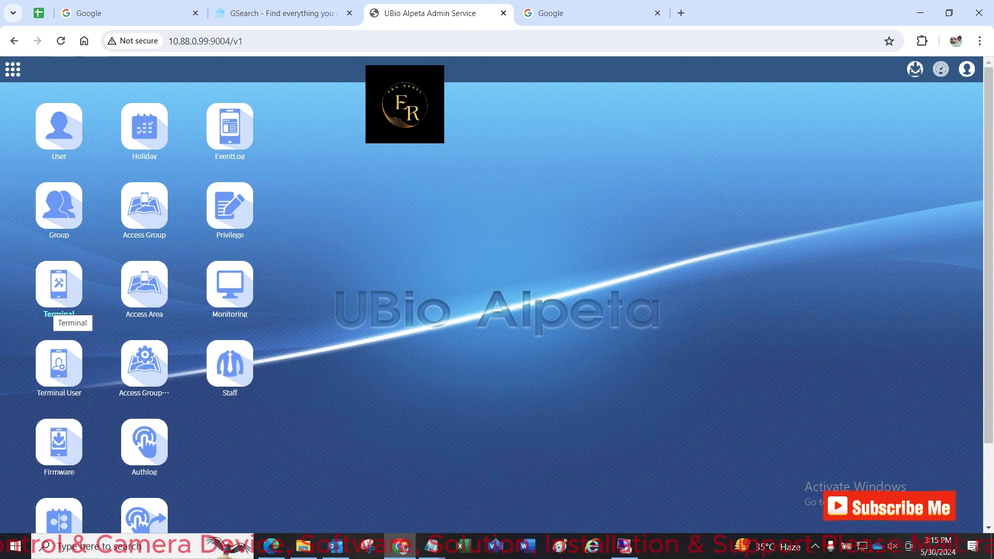
# From the terminal list, register terminal ID 1 named 'Entry Right Side' and confirm the success message
pyautogui.click(59, 305)
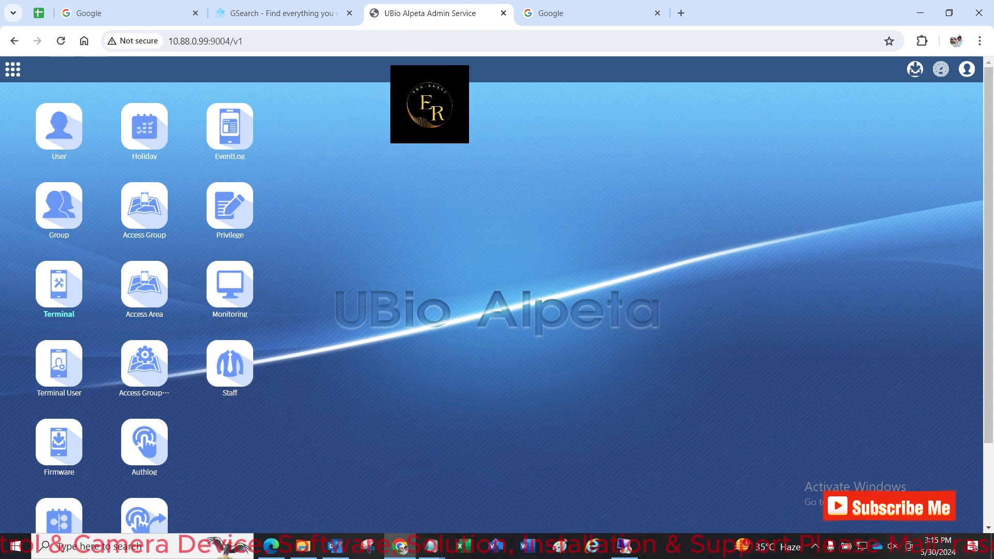
pyautogui.click(693, 125)
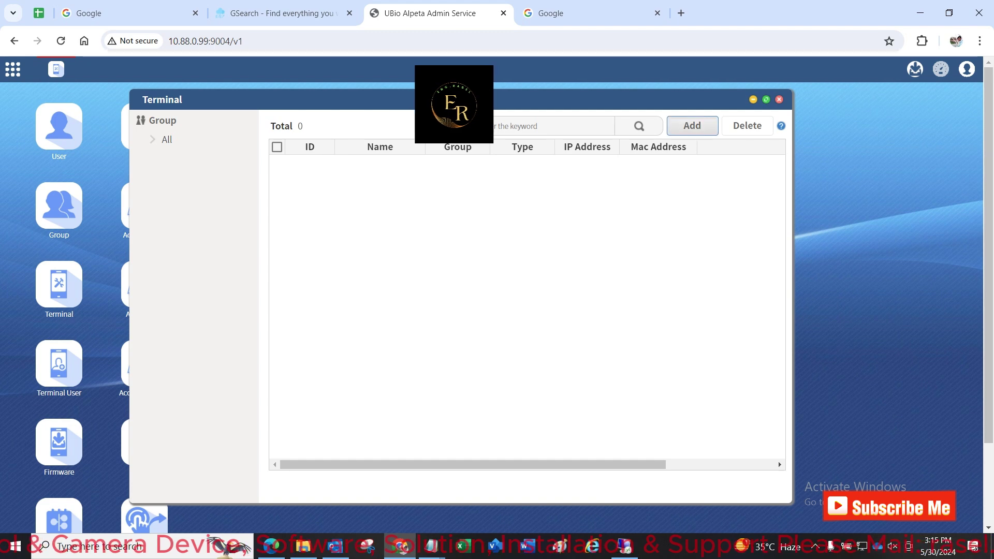
pyautogui.click(492, 279)
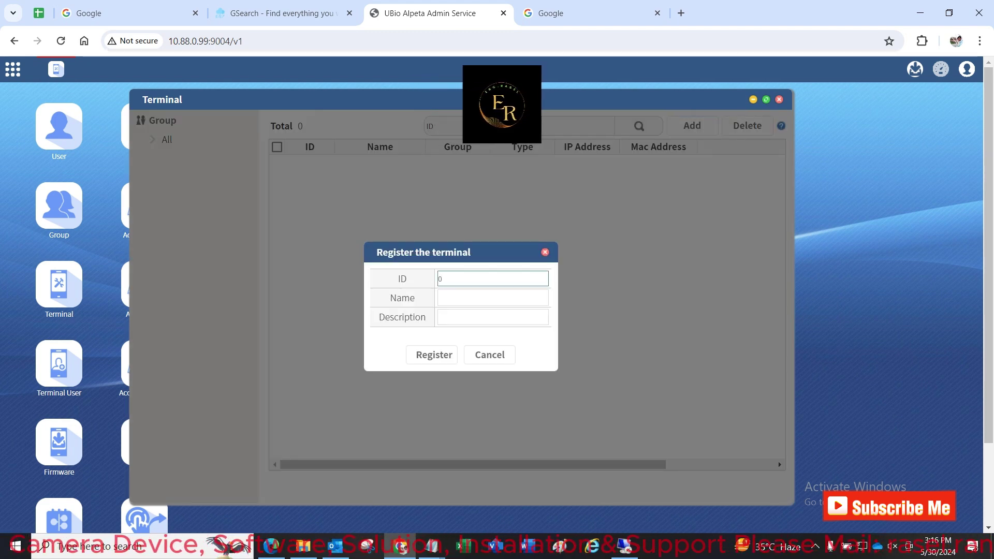
pyautogui.press('BackSpace')
pyautogui.write('1')
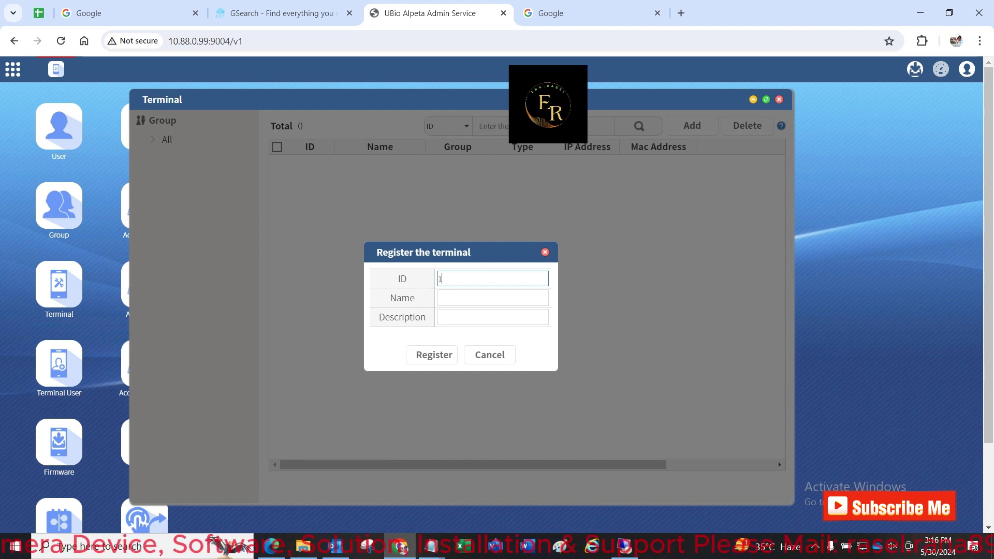
pyautogui.press('Tab')
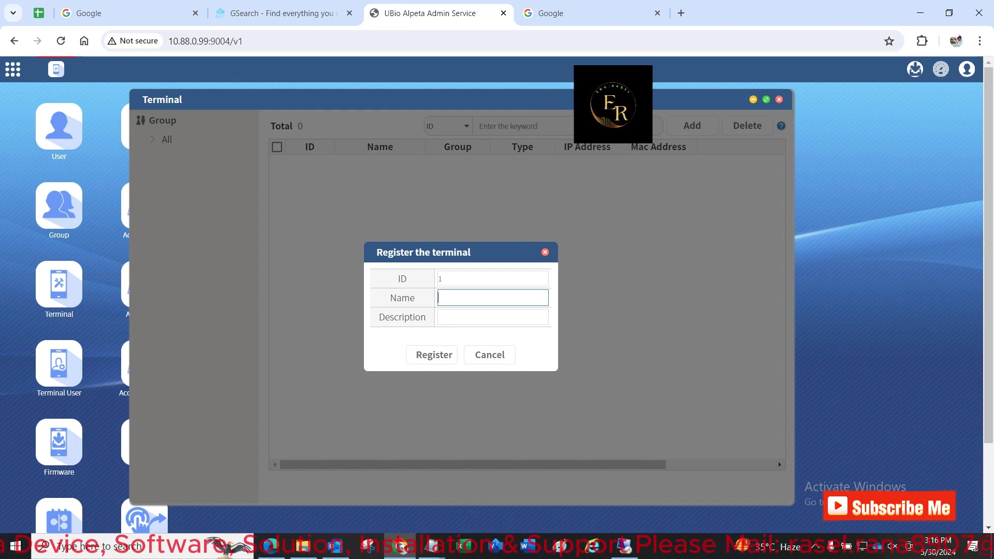
pyautogui.write('En')
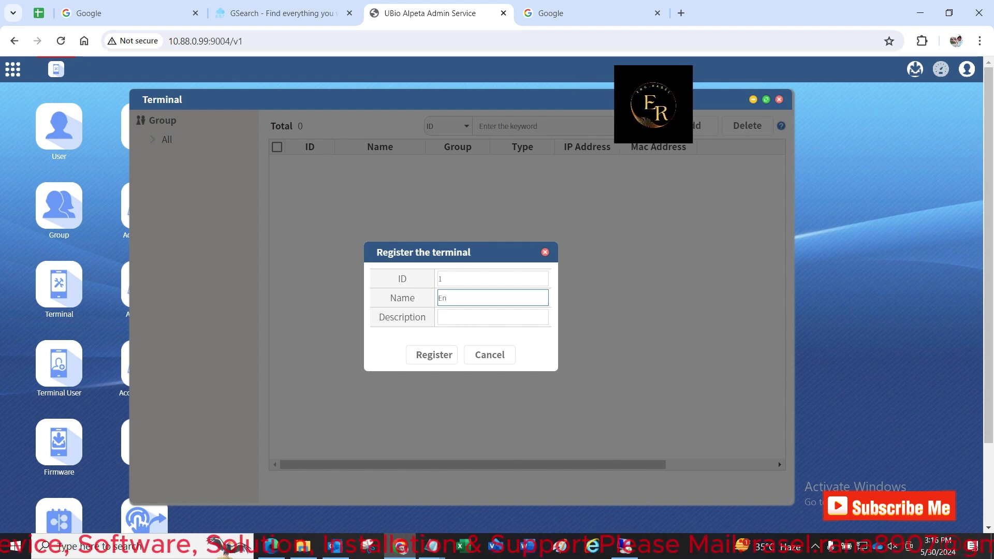
pyautogui.write('tr')
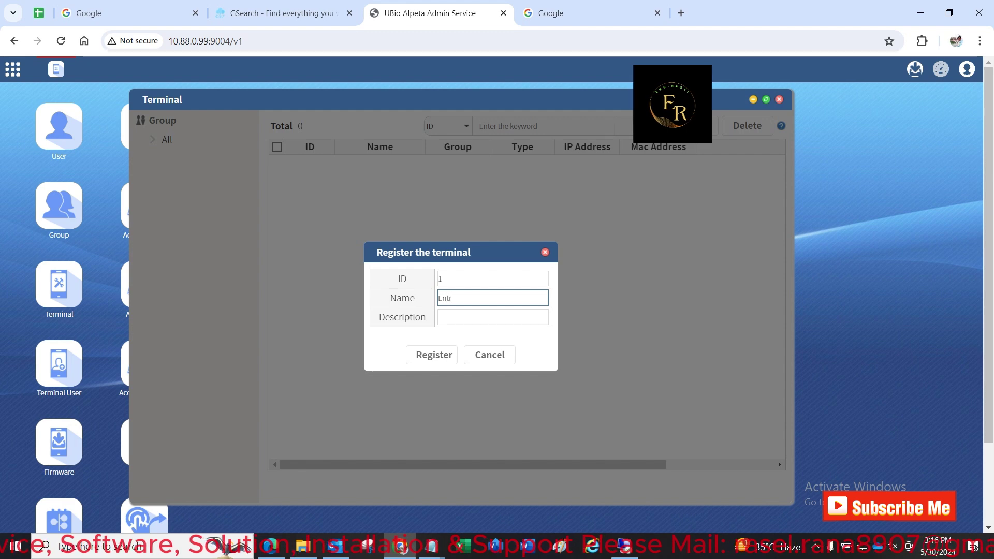
pyautogui.write('y')
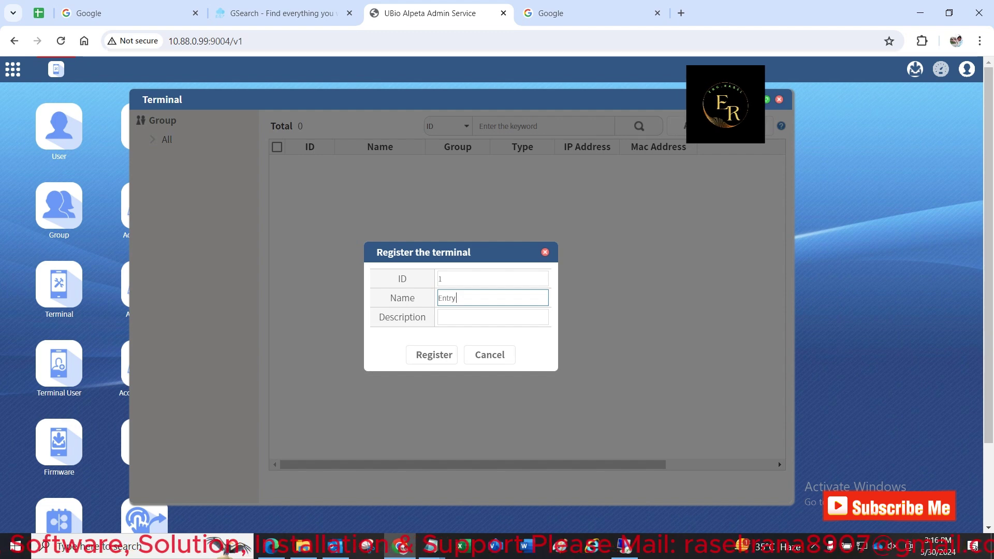
pyautogui.write(' Right ')
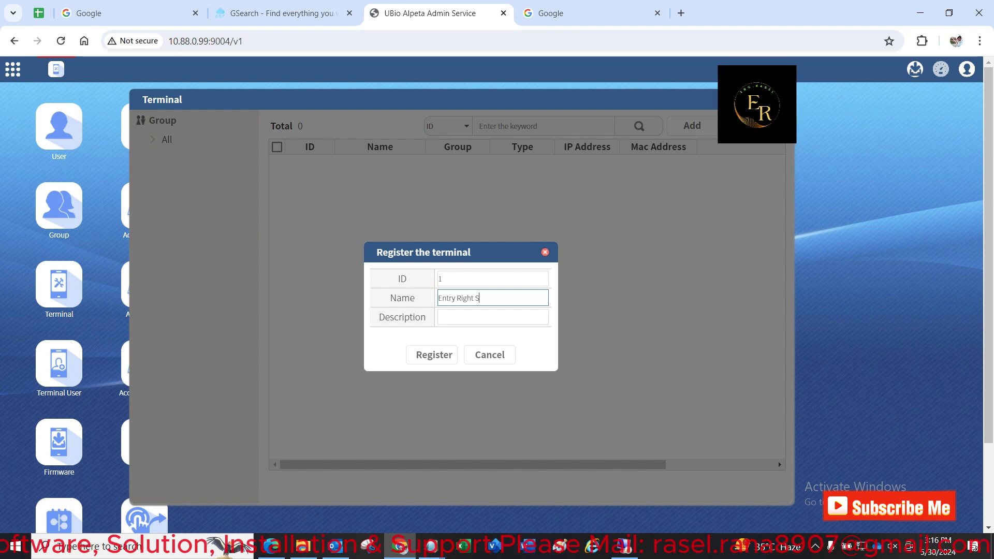
pyautogui.write('S')
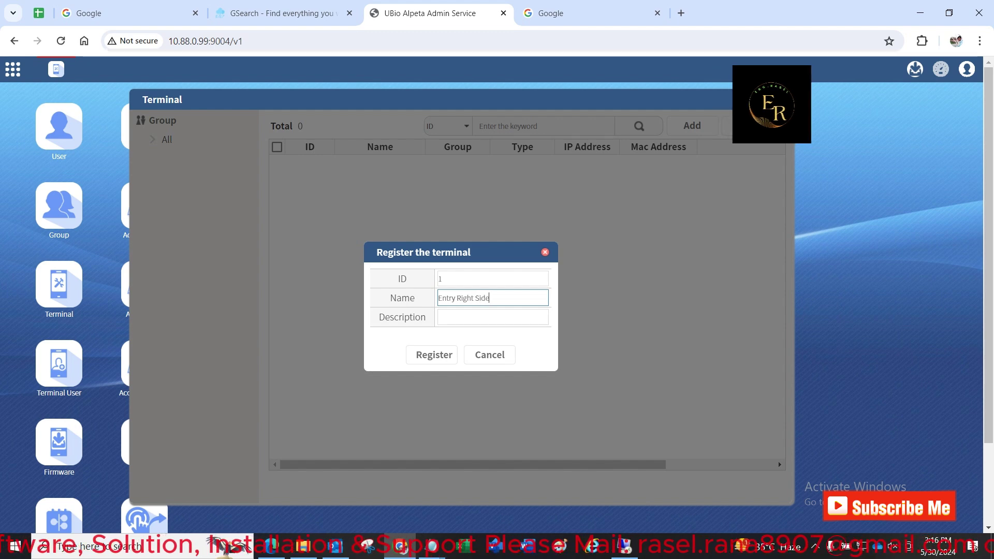
pyautogui.write('ide')
pyautogui.press('Tab')
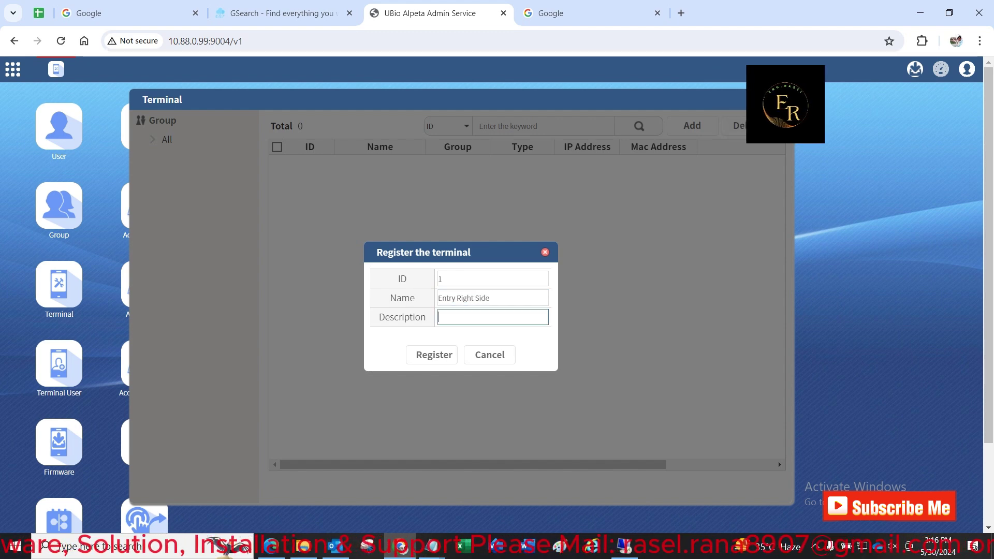
pyautogui.press('Tab')
pyautogui.press('Return')
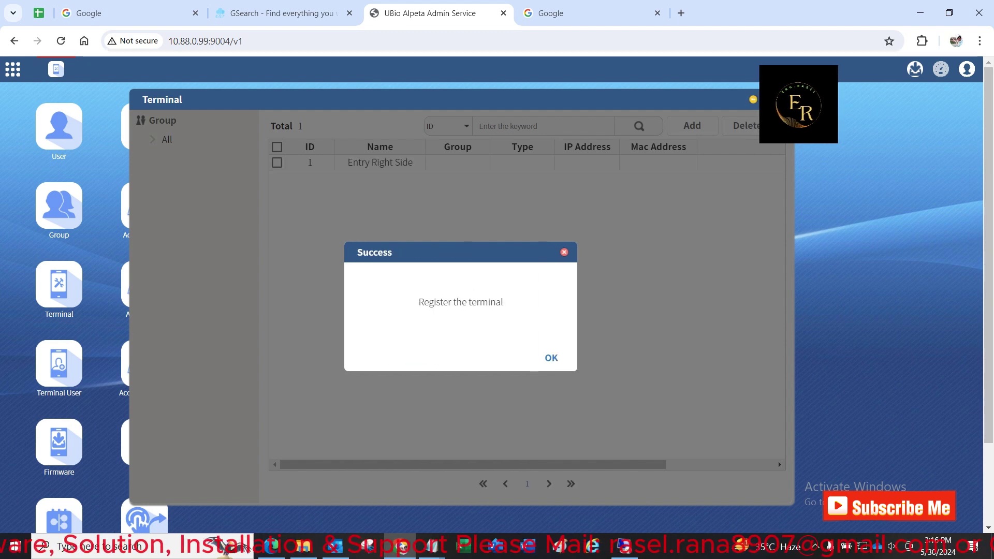
pyautogui.press('Return')
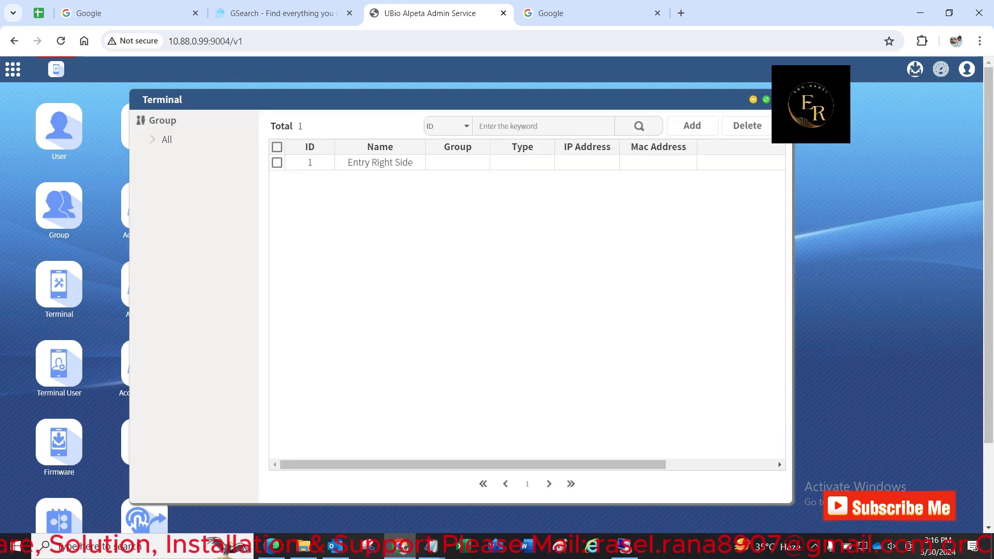
# Register terminal ID 2 named 'Main Entry' and confirm the success message
pyautogui.press('Return')
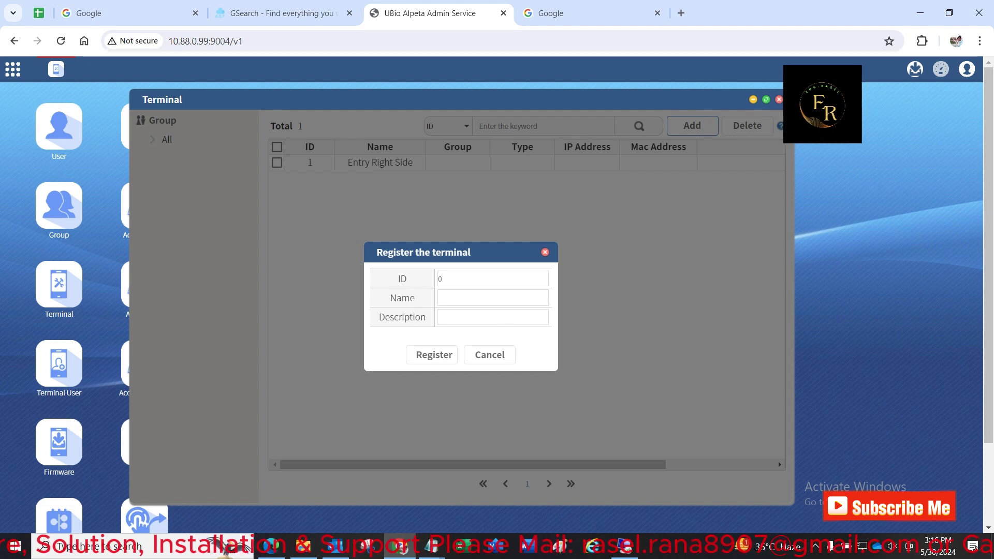
pyautogui.press('Tab')
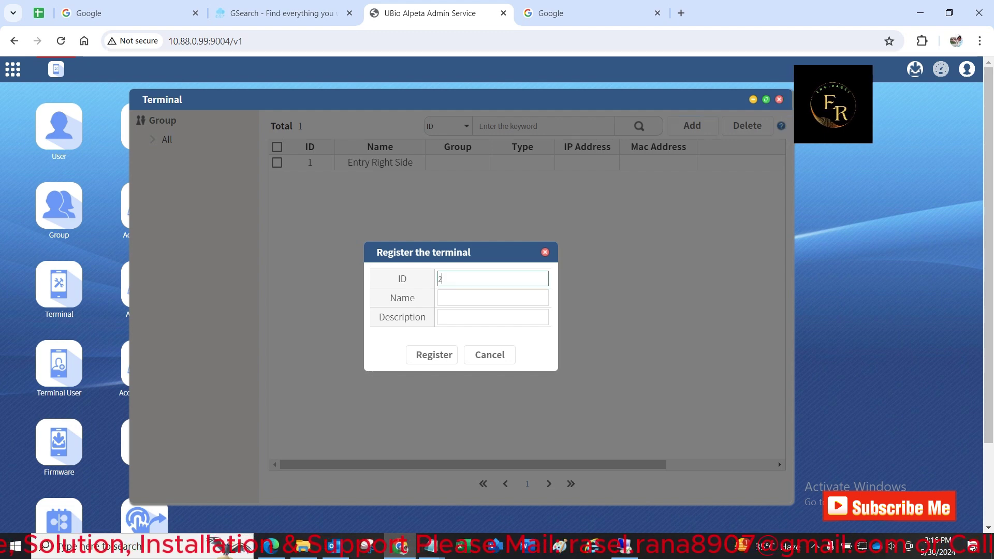
pyautogui.write('2')
pyautogui.press('Tab')
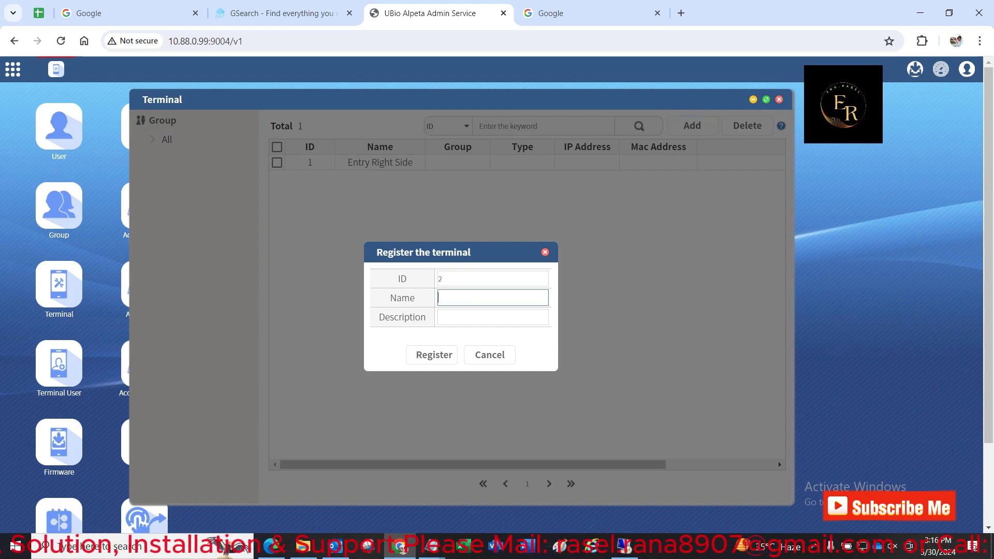
pyautogui.write('Ent')
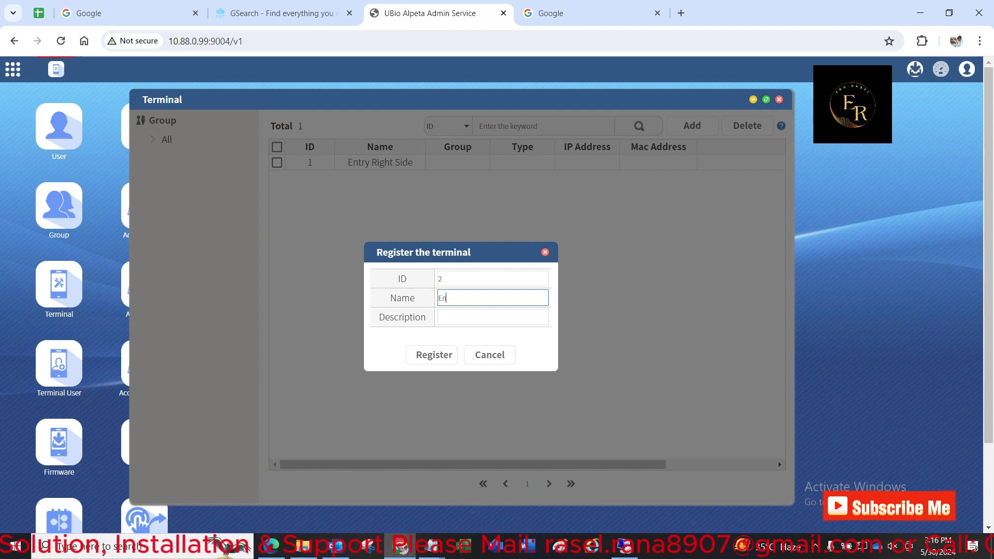
pyautogui.write('ry')
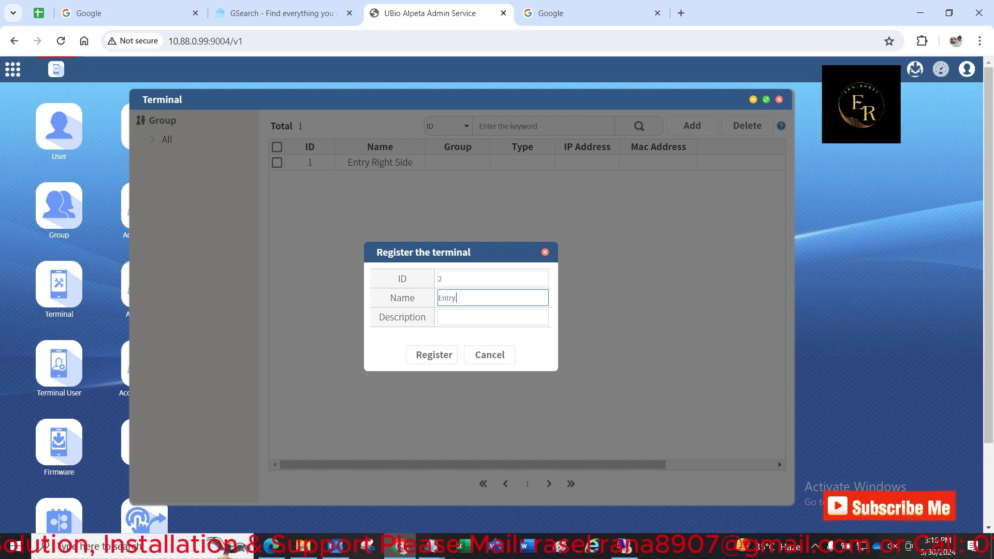
pyautogui.write(' Ma')
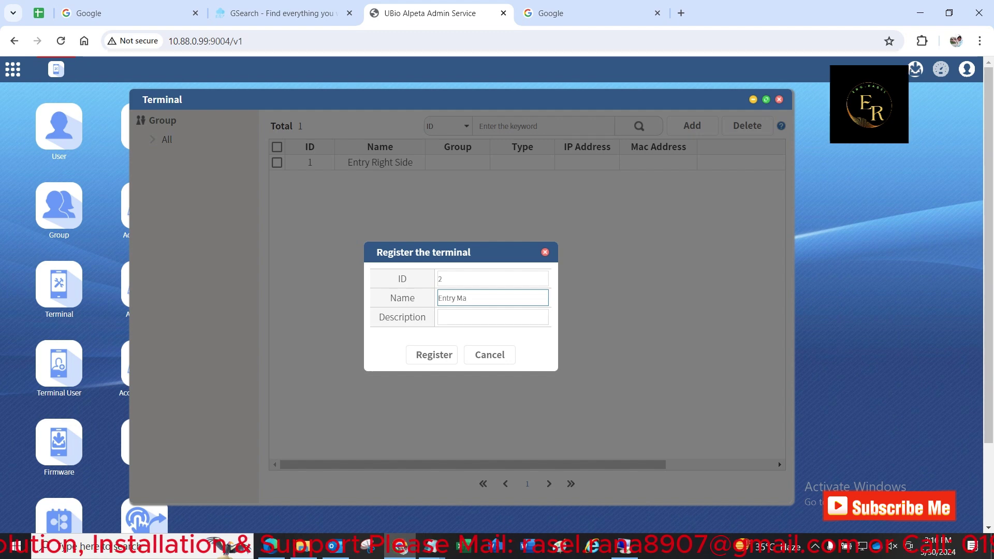
pyautogui.press('BackSpace')
pyautogui.press('BackSpace')
pyautogui.press('BackSpace')
pyautogui.press('BackSpace')
pyautogui.press('BackSpace')
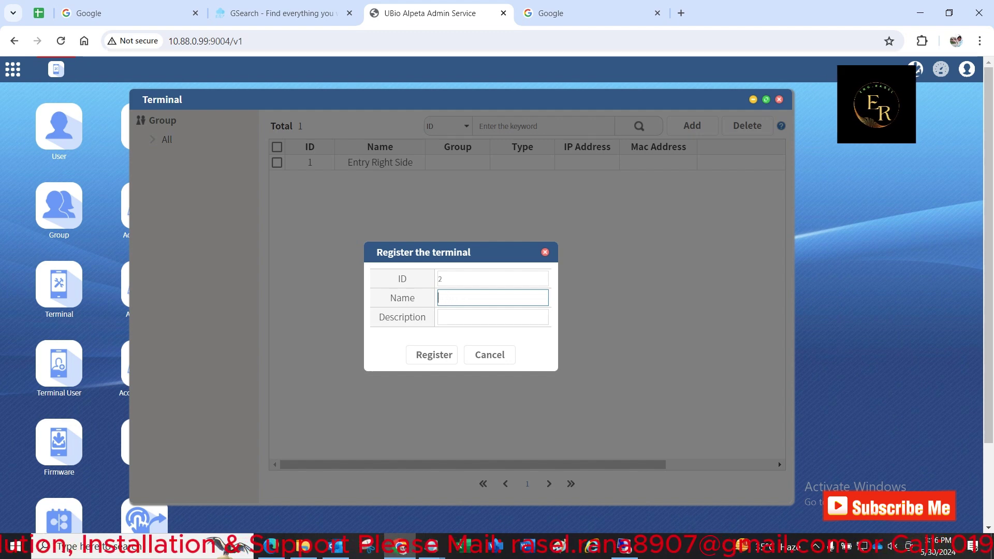
pyautogui.write('Main')
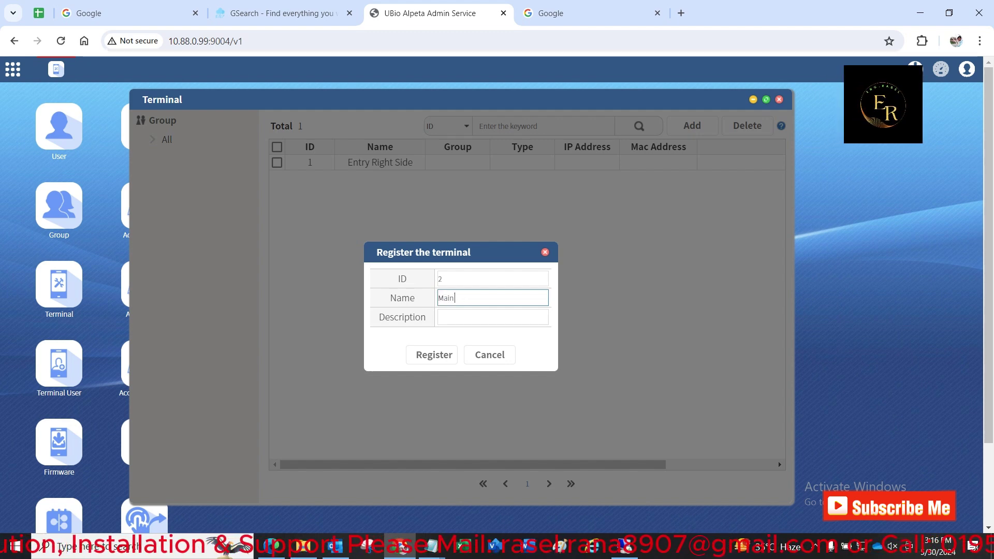
pyautogui.write(' Entry')
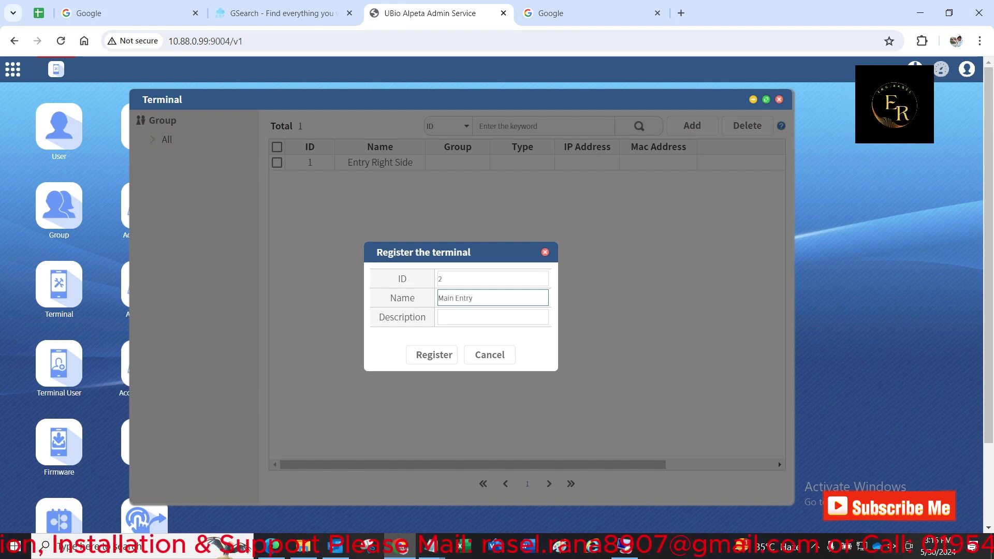
pyautogui.press('Tab')
pyautogui.press('Tab')
pyautogui.press('Return')
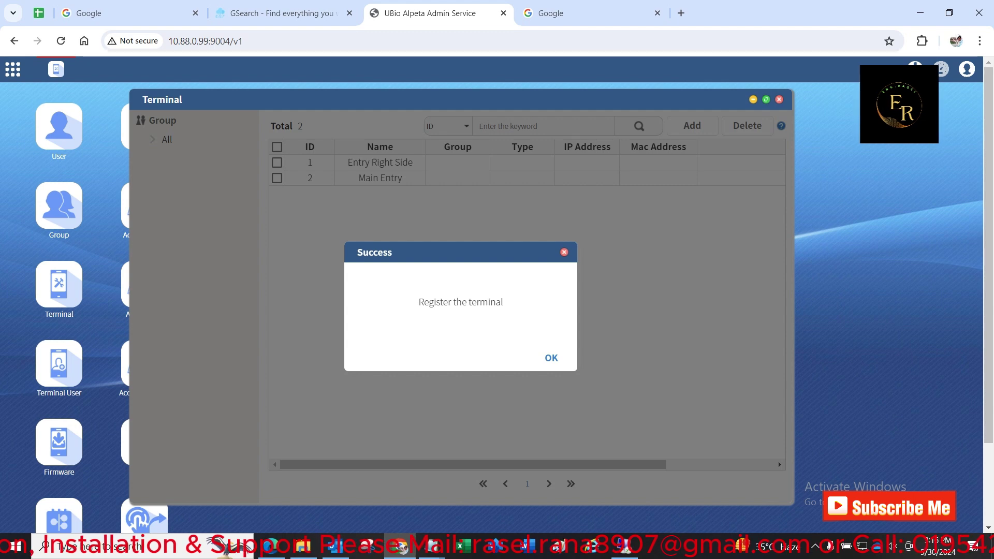
pyautogui.press('Return')
pyautogui.press('Return')
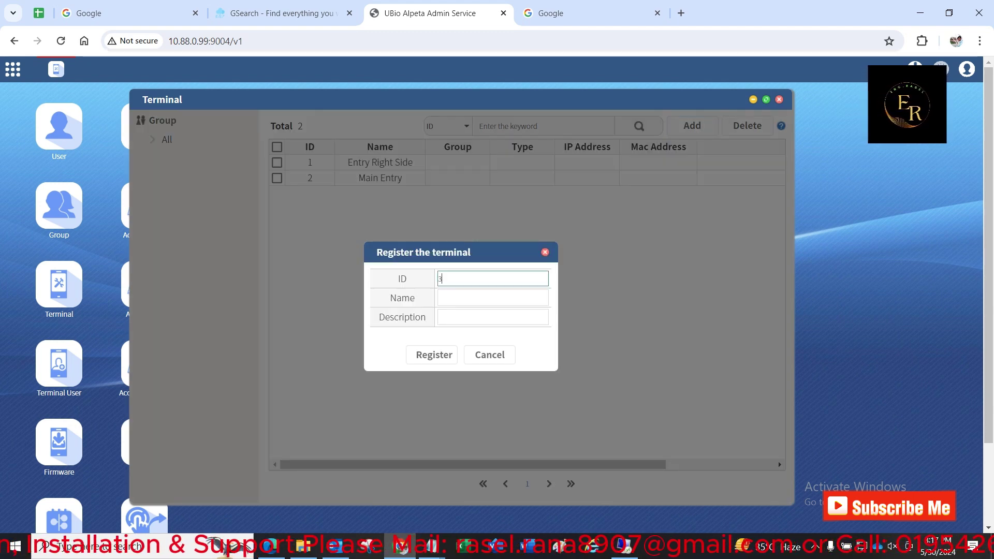
# Register terminal ID 3 'Entry Left Side', confirm success, and close the terminal list
pyautogui.press('Tab')
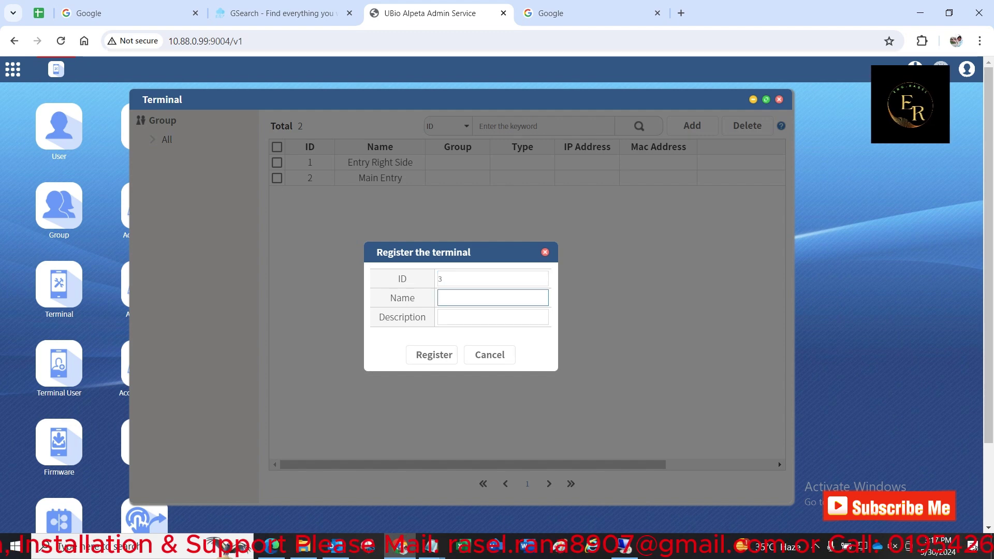
pyautogui.write('Entry Left Side')
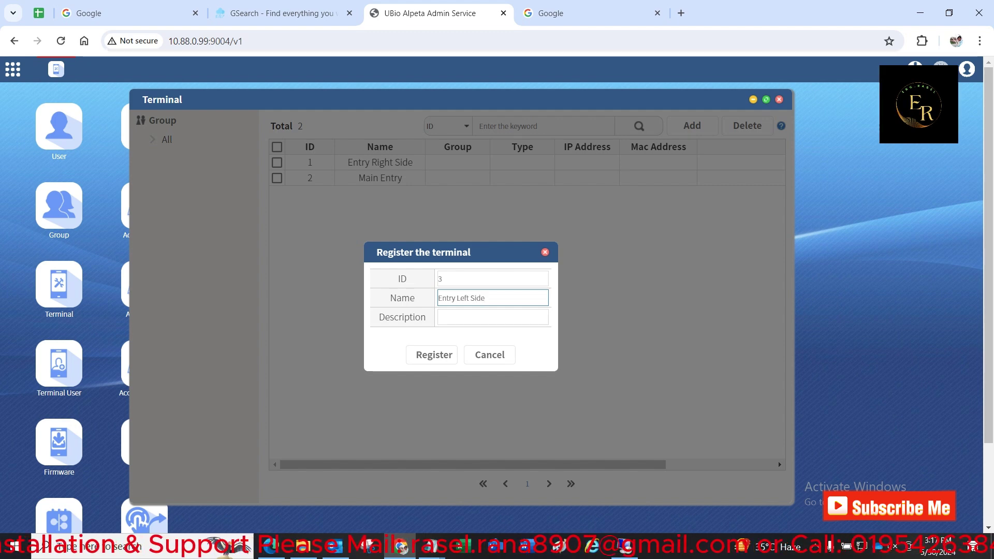
pyautogui.press('Return')
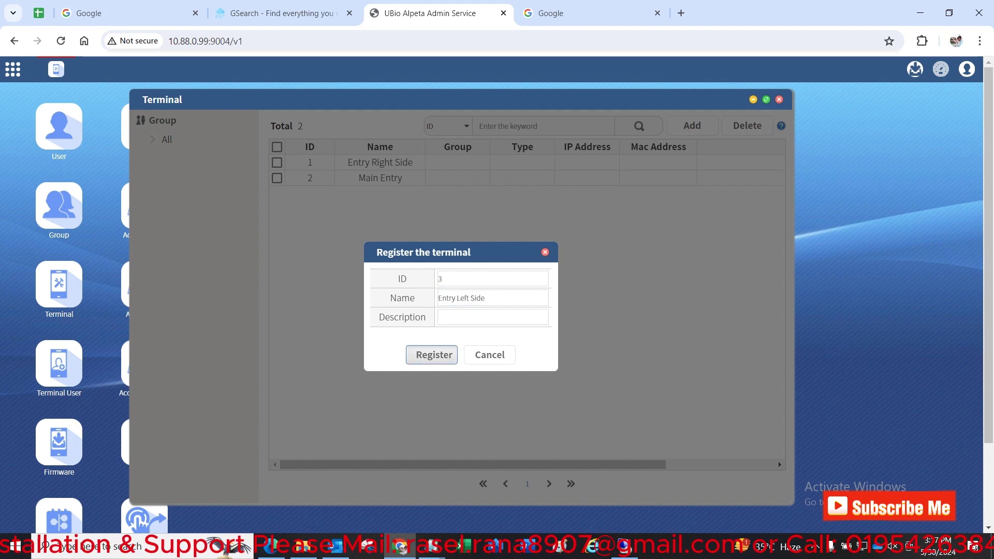
pyautogui.press('Return')
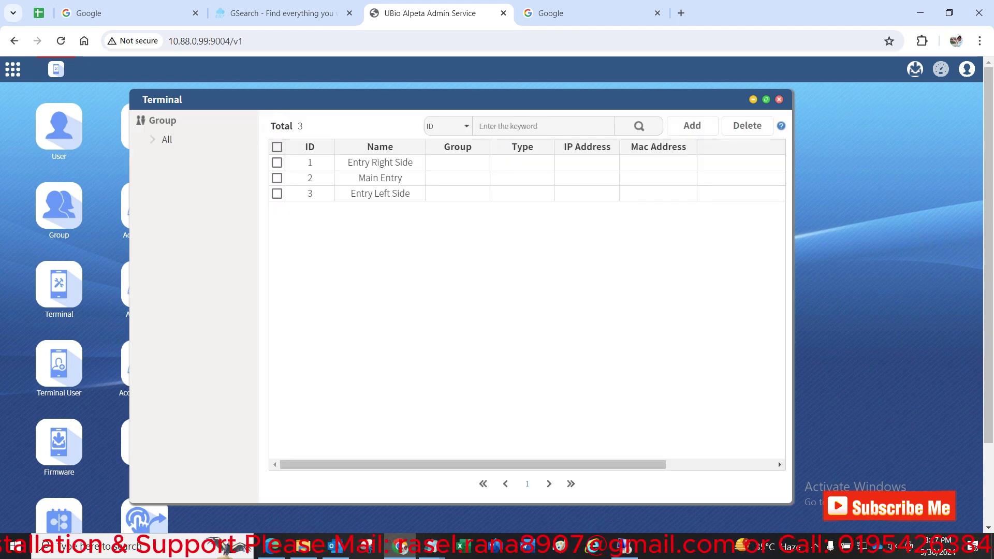
pyautogui.press('Escape')
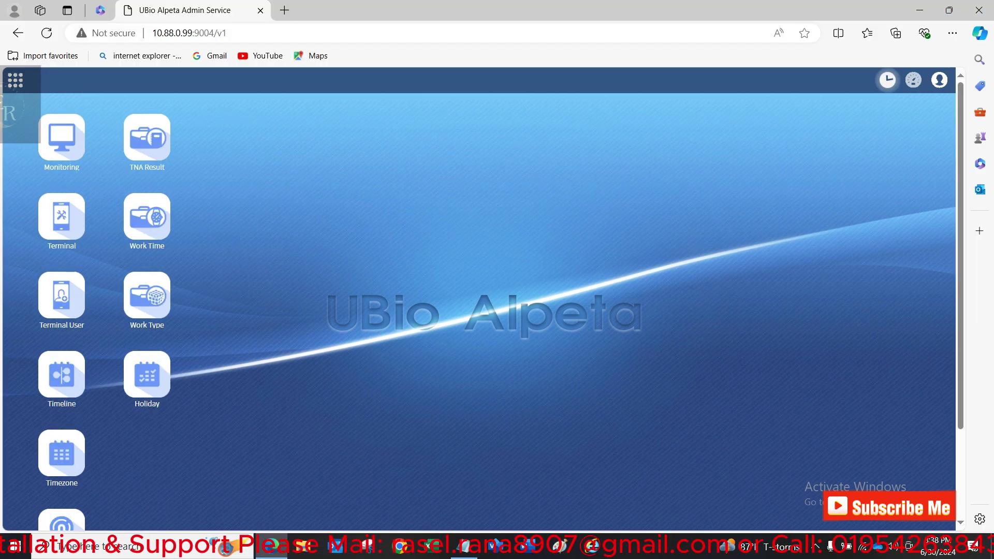
# Check terminal status in Monitoring, then bring up the User list of 201 users
pyautogui.doubleClick(67, 153)
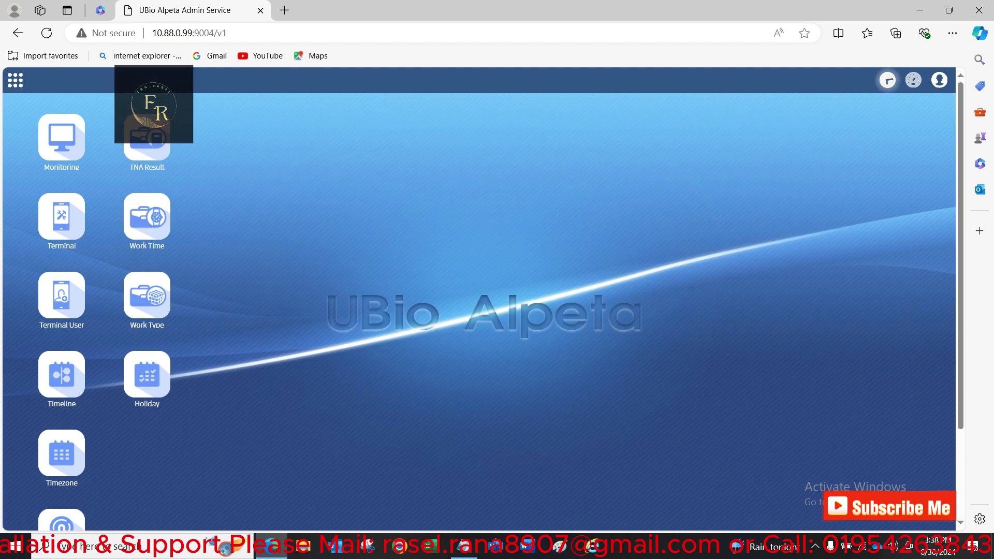
pyautogui.scroll(-2, 479, 298)
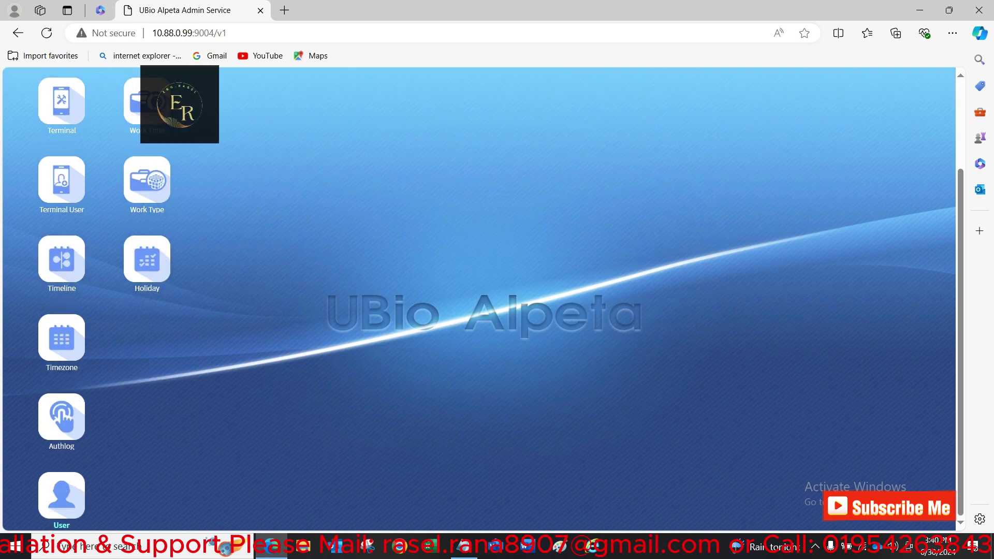
pyautogui.click(61, 495)
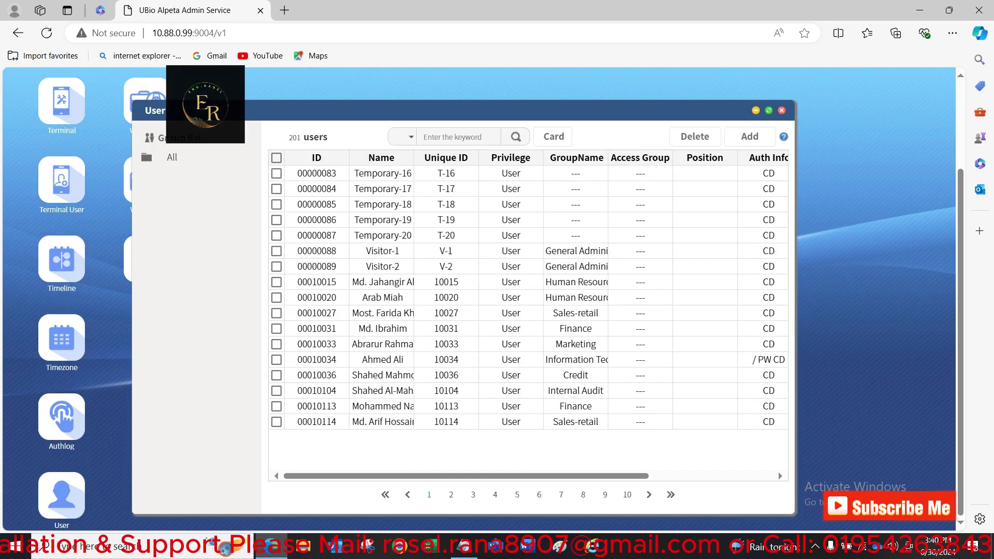
# Expand the department group tree and start a new User Info form with ID 00000090
pyautogui.scroll(1, 479, 297)
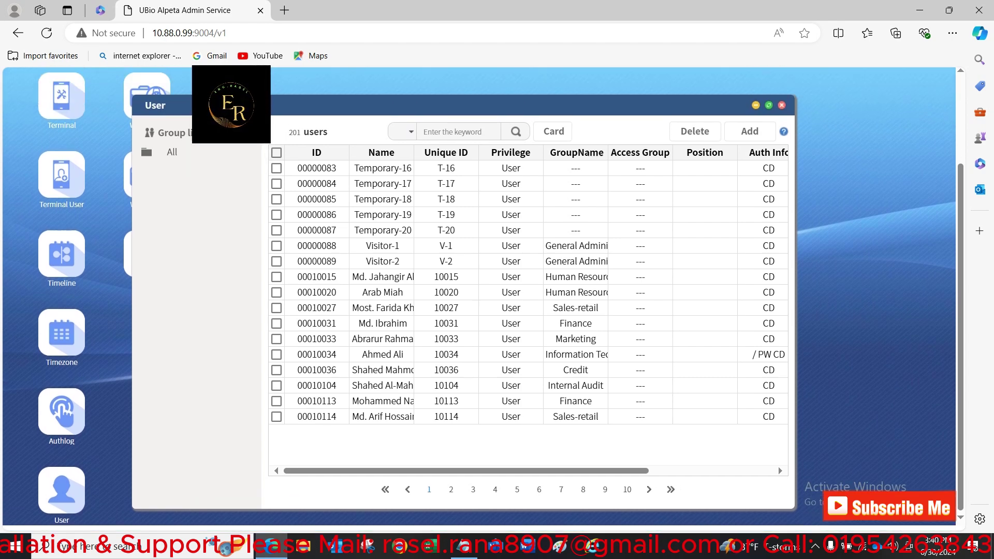
pyautogui.scroll(-1, 479, 297)
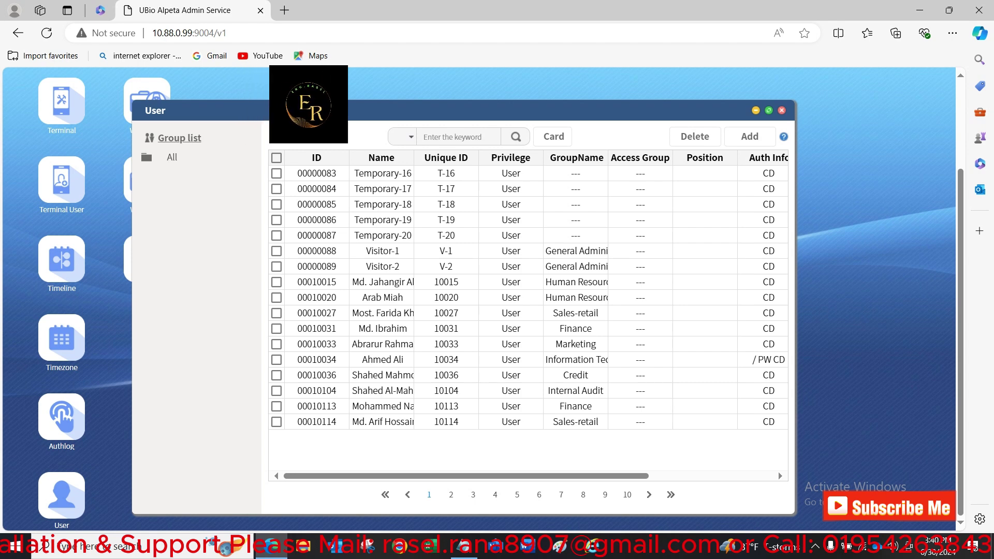
pyautogui.click(176, 137)
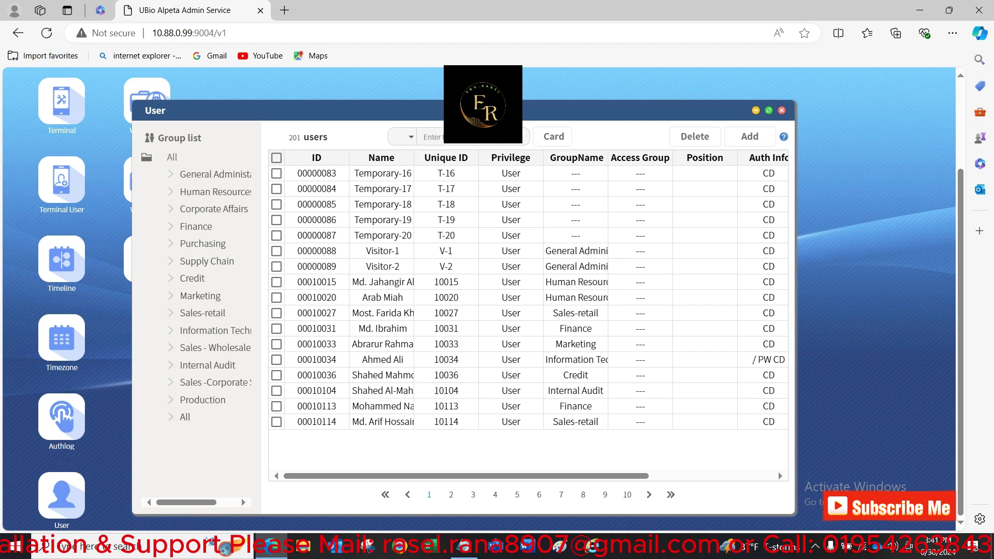
pyautogui.click(750, 137)
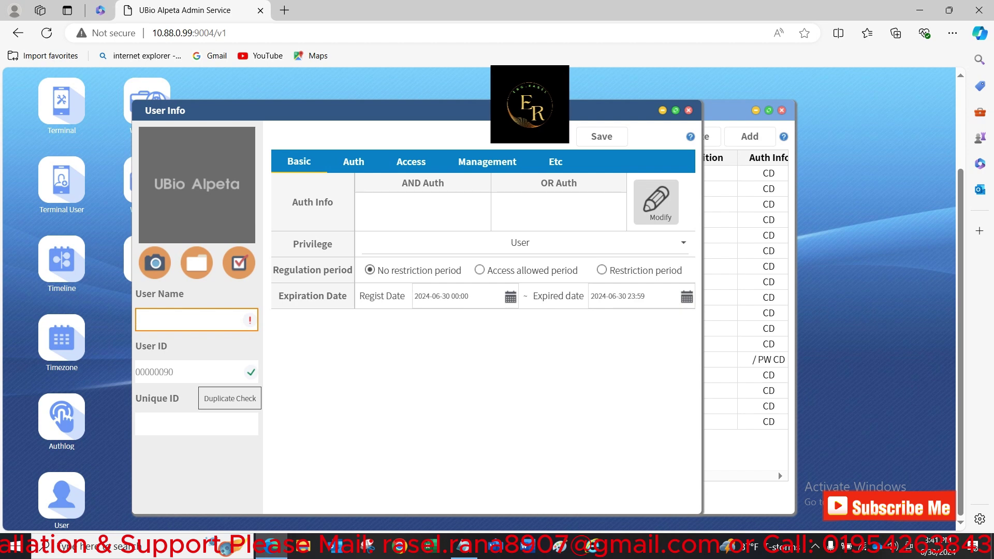
# Enter user name 'Tesrt' and unique ID 90, confirming via duplicate check that it's free
pyautogui.write('Tesrt')
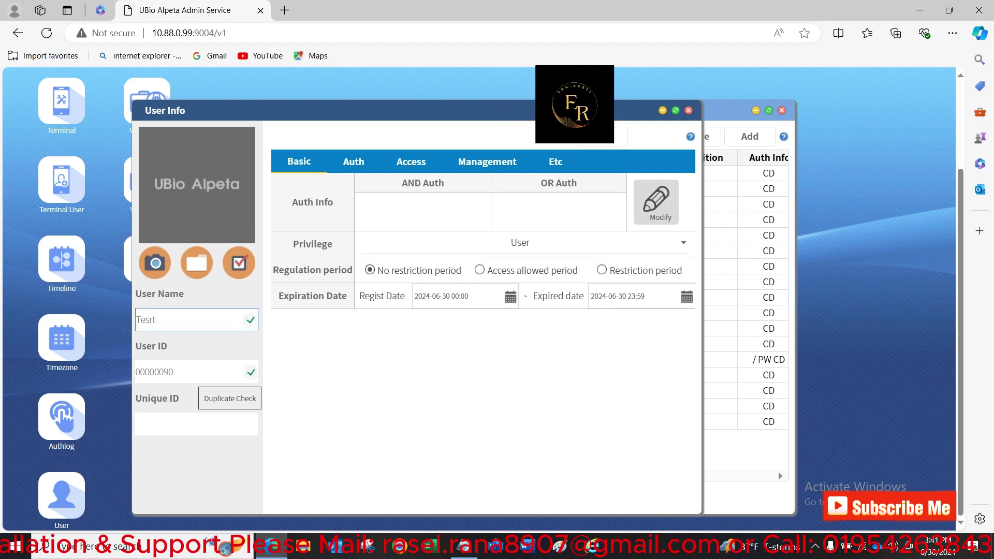
pyautogui.click(197, 424)
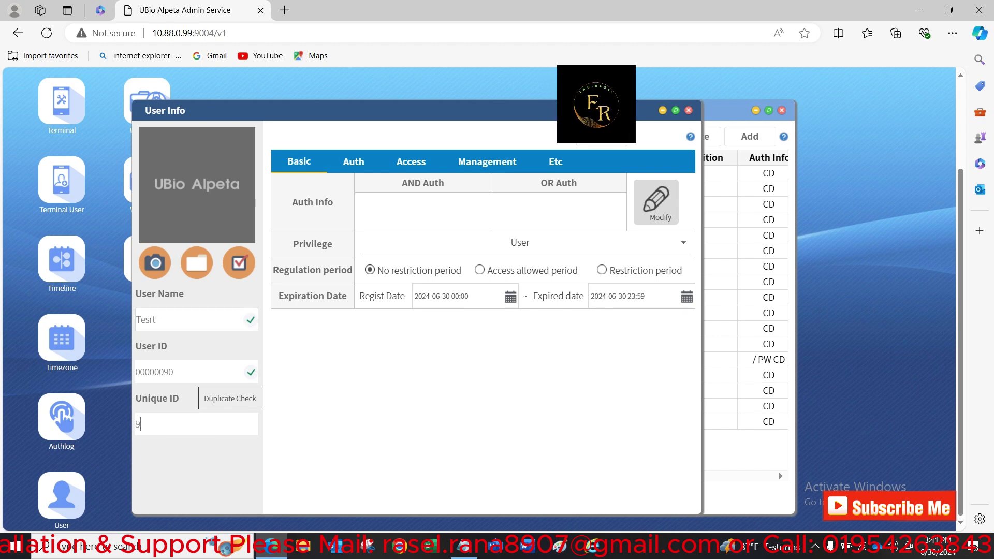
pyautogui.write('90')
pyautogui.press('Return')
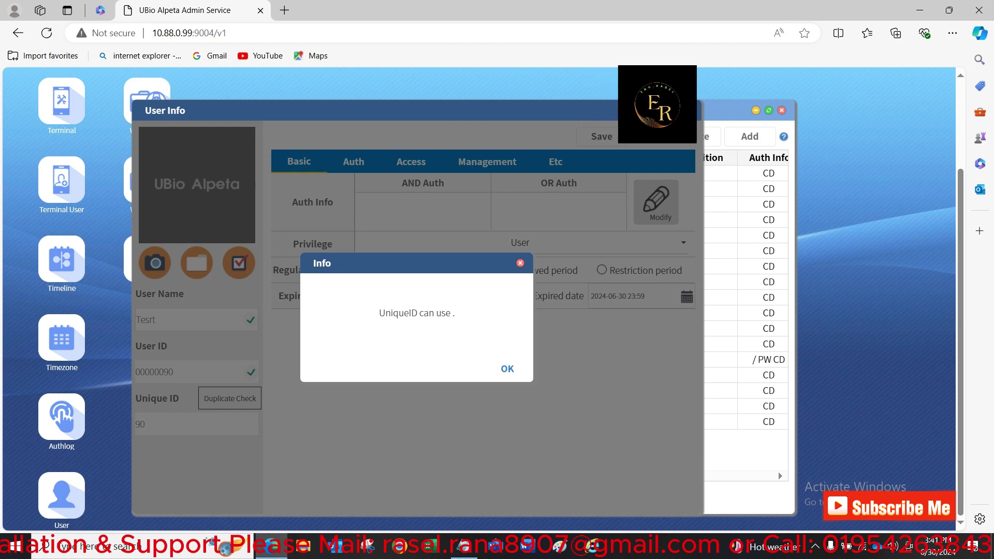
pyautogui.press('Return')
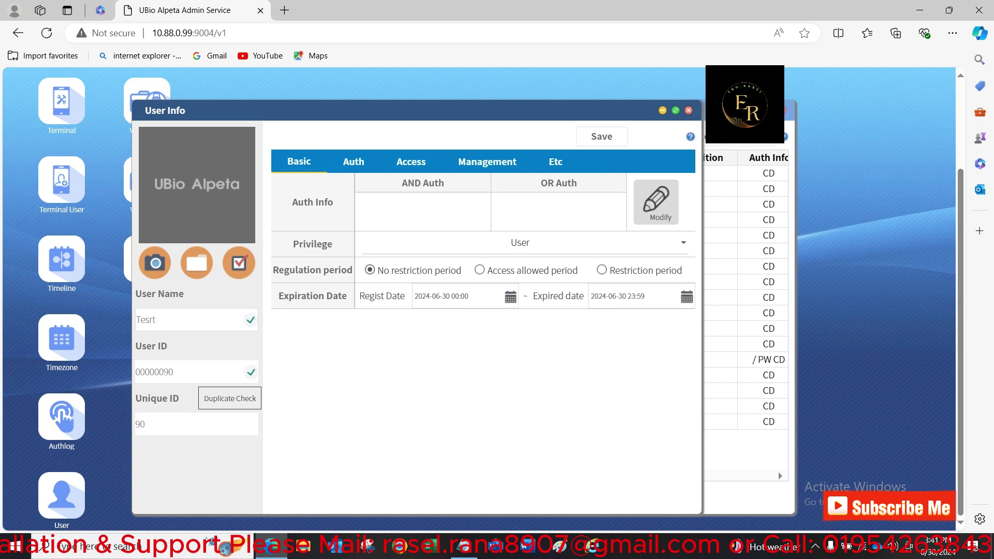
# Place CD and PW in the OR authentication options, briefly trying FP, and apply
pyautogui.click(656, 202)
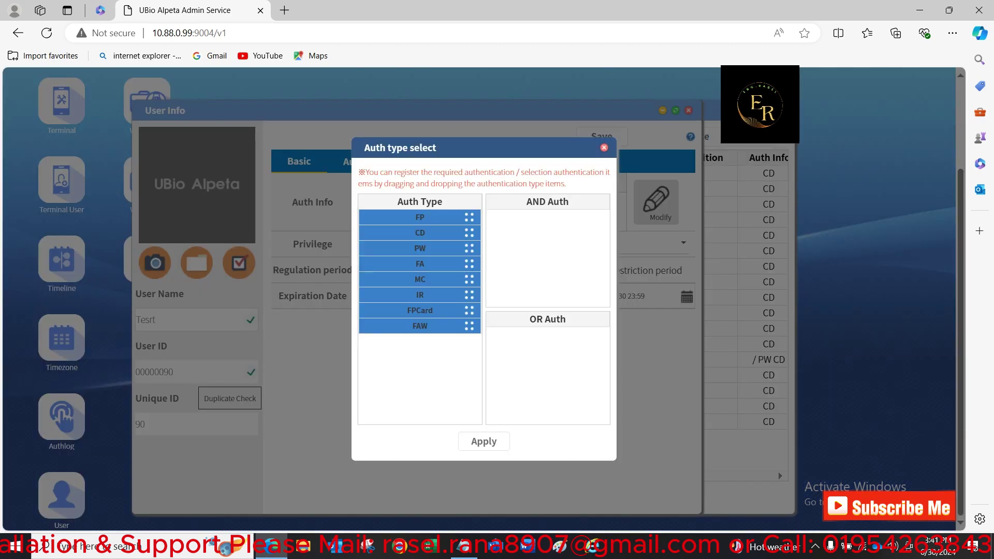
pyautogui.moveTo(420, 232); pyautogui.dragTo(538, 353)
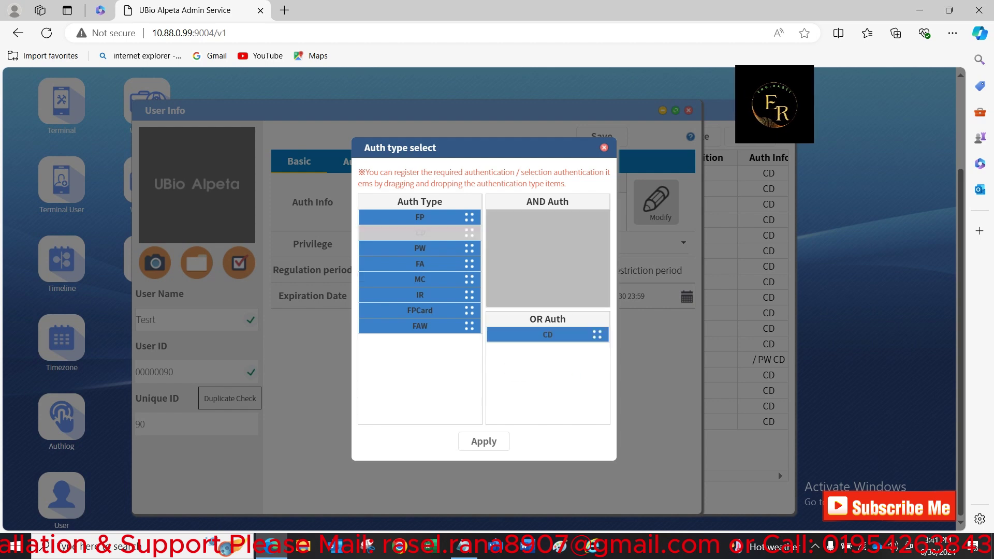
pyautogui.moveTo(420, 248)
pyautogui.mouseDown()
pyautogui.moveTo(543, 375)
pyautogui.moveTo(547, 350)
pyautogui.mouseUp()
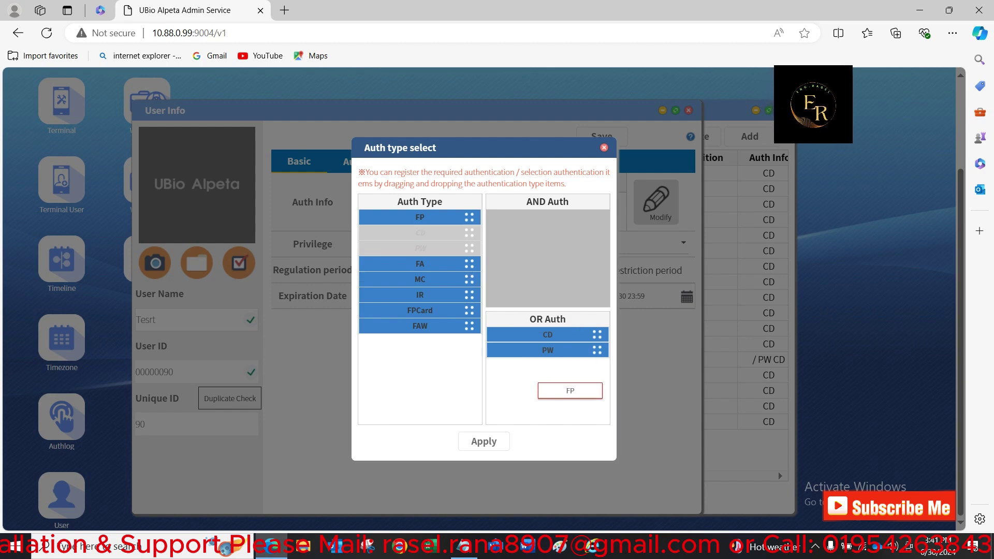
pyautogui.moveTo(566, 378); pyautogui.dragTo(566, 379)
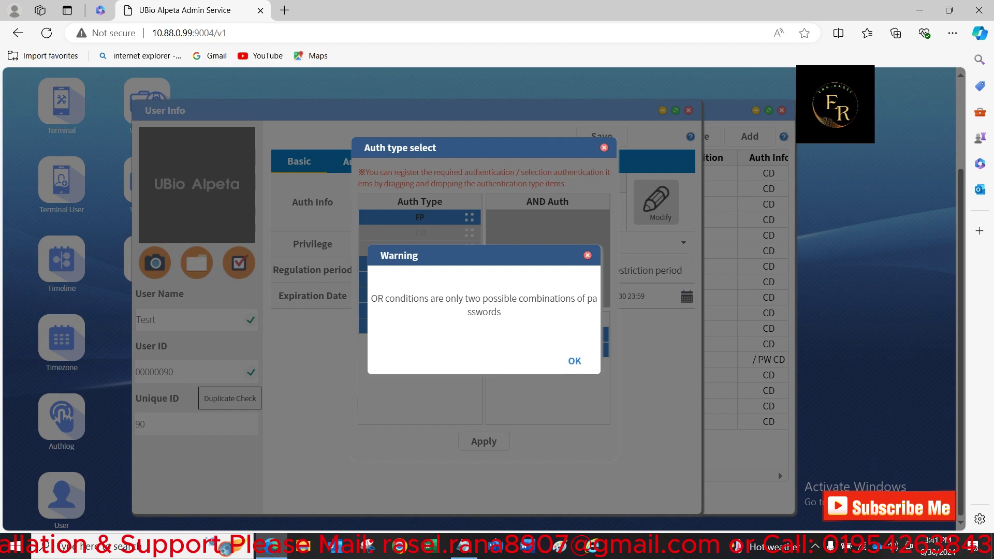
pyautogui.press('Return')
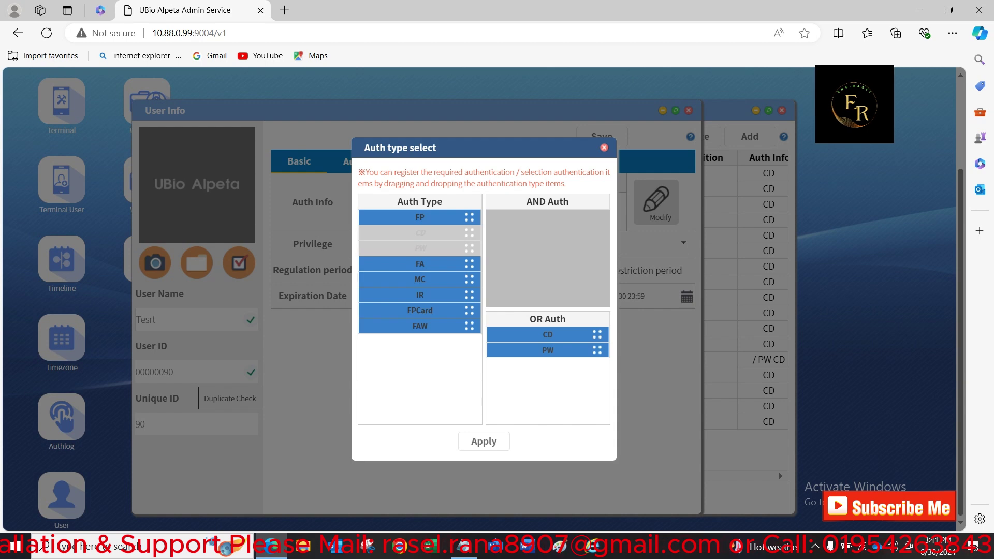
pyautogui.moveTo(450, 293); pyautogui.dragTo(449, 294)
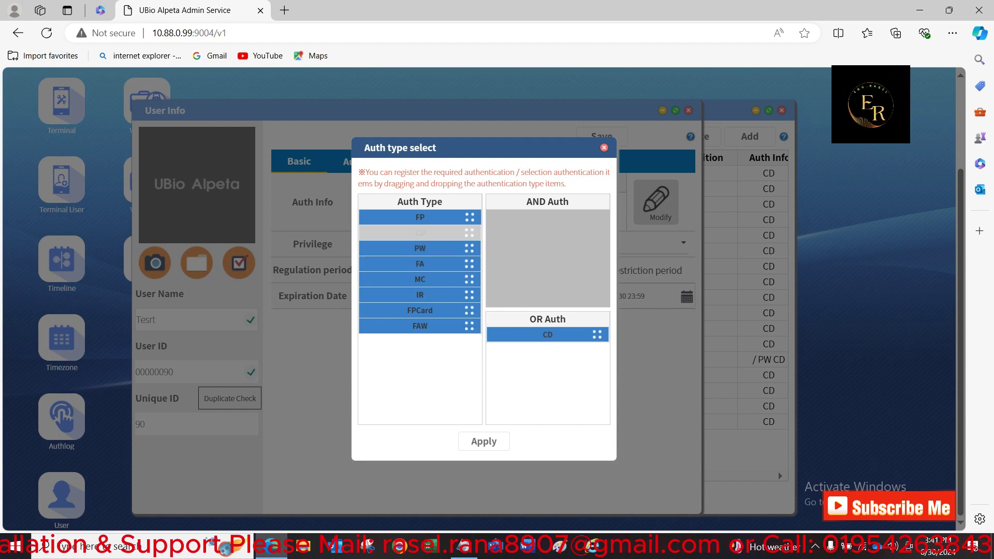
pyautogui.moveTo(420, 217); pyautogui.dragTo(564, 348)
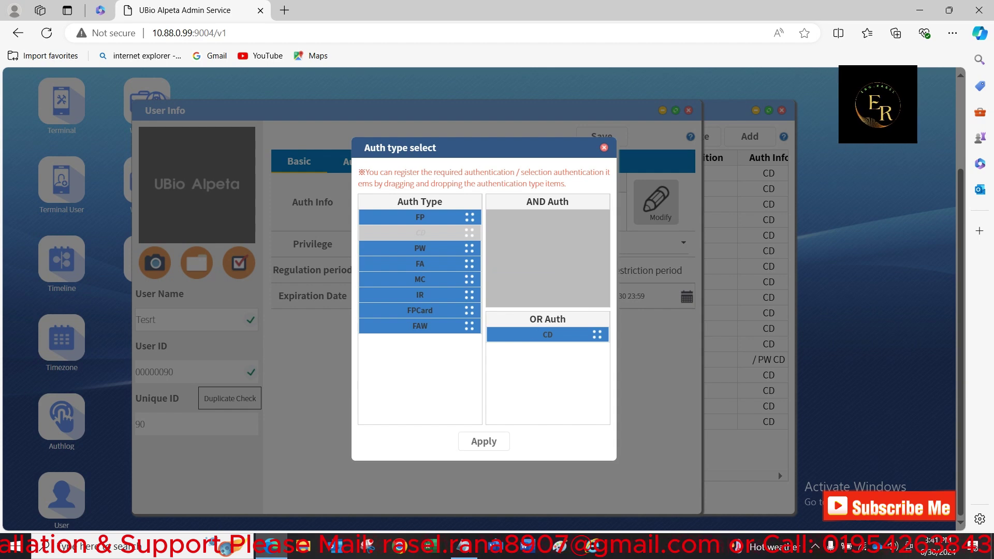
pyautogui.moveTo(477, 246); pyautogui.dragTo(545, 342)
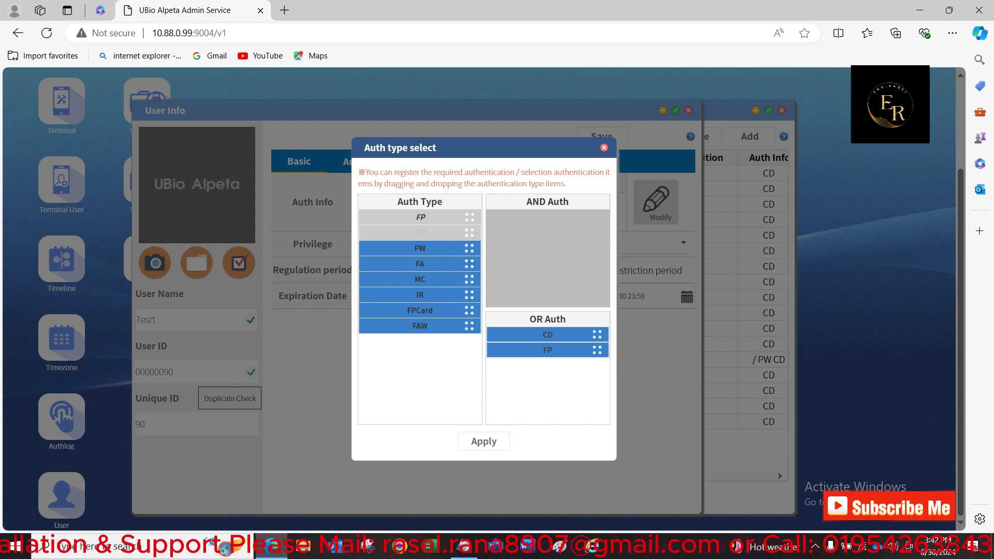
pyautogui.moveTo(547, 350); pyautogui.dragTo(456, 266)
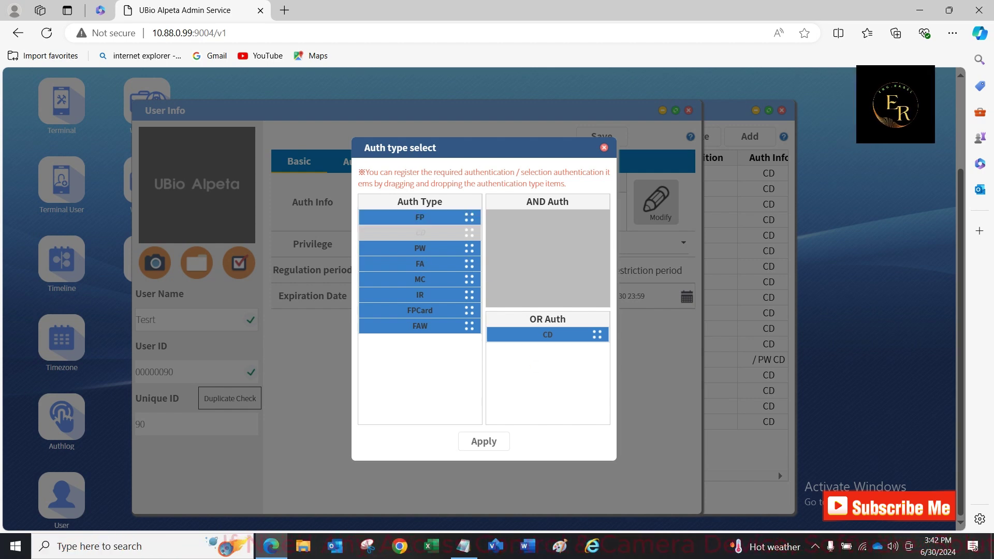
pyautogui.moveTo(537, 321); pyautogui.dragTo(541, 331)
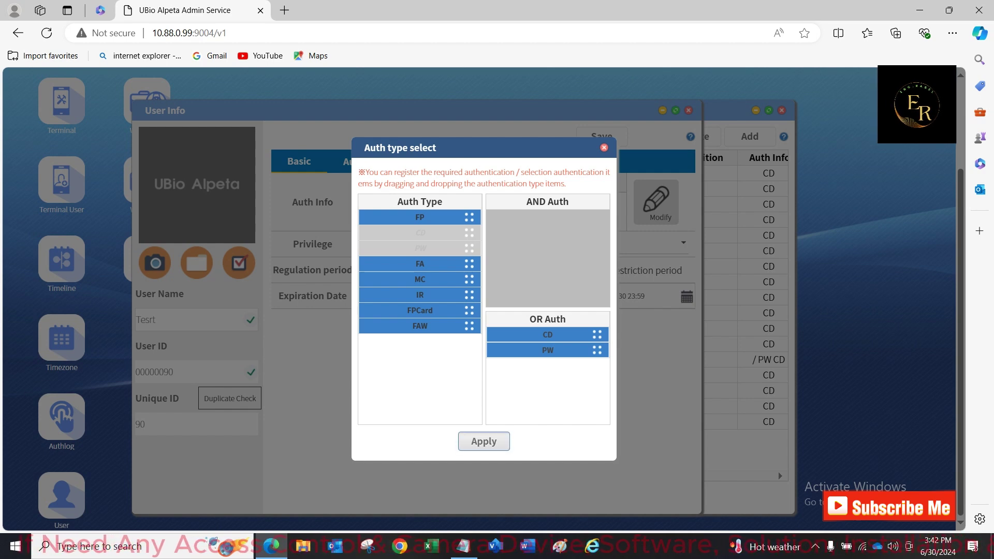
pyautogui.click(484, 441)
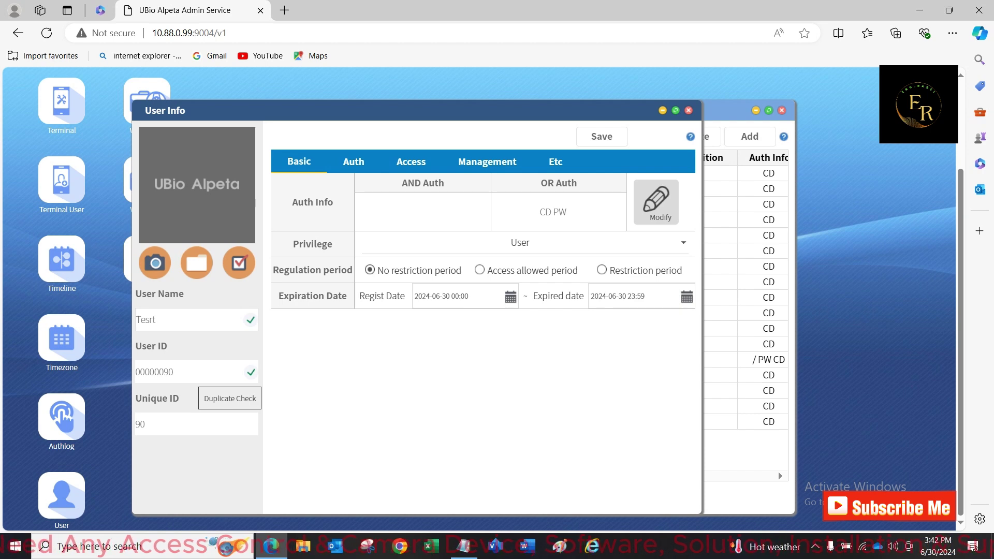
# Review the Auth tab, then change OR authentication to card (CD) only and apply
pyautogui.click(353, 161)
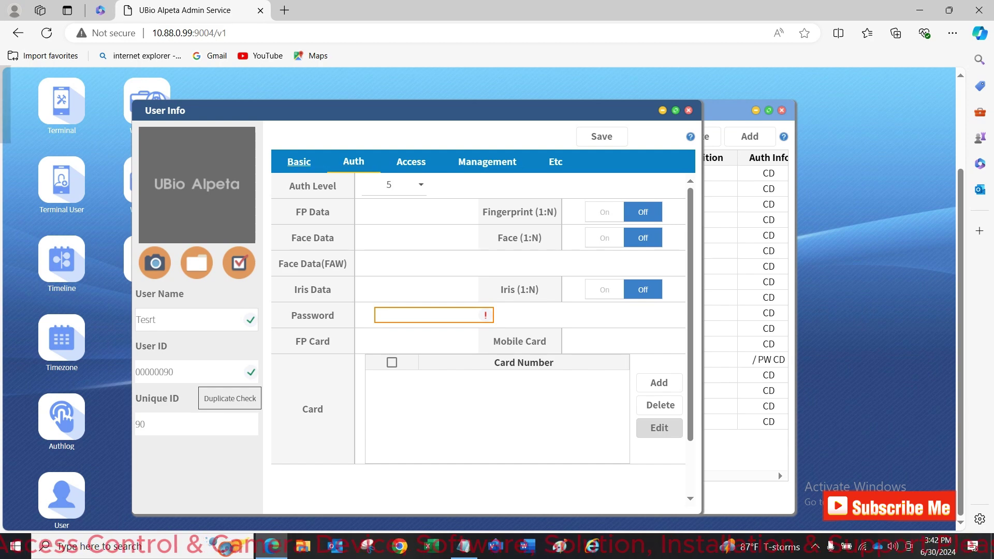
pyautogui.click(299, 161)
pyautogui.click(656, 202)
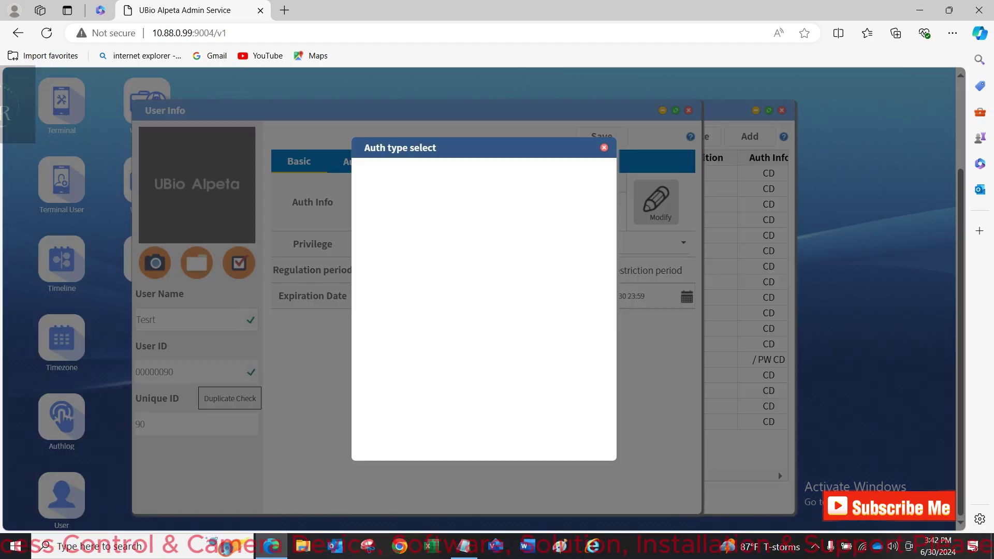
pyautogui.moveTo(548, 350); pyautogui.dragTo(434, 265)
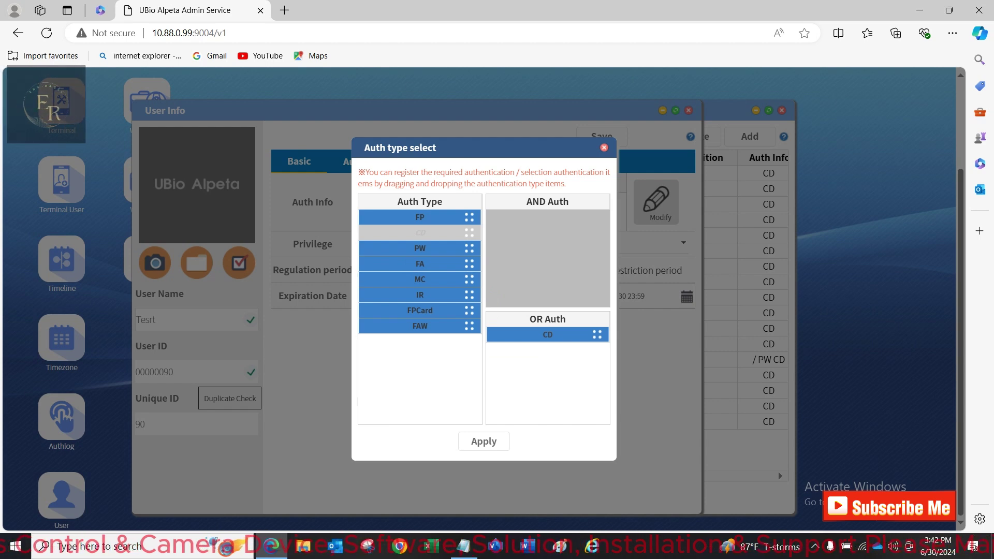
pyautogui.click(484, 441)
# Replace card with fingerprint (FP) as the sole OR authentication and apply
pyautogui.click(353, 162)
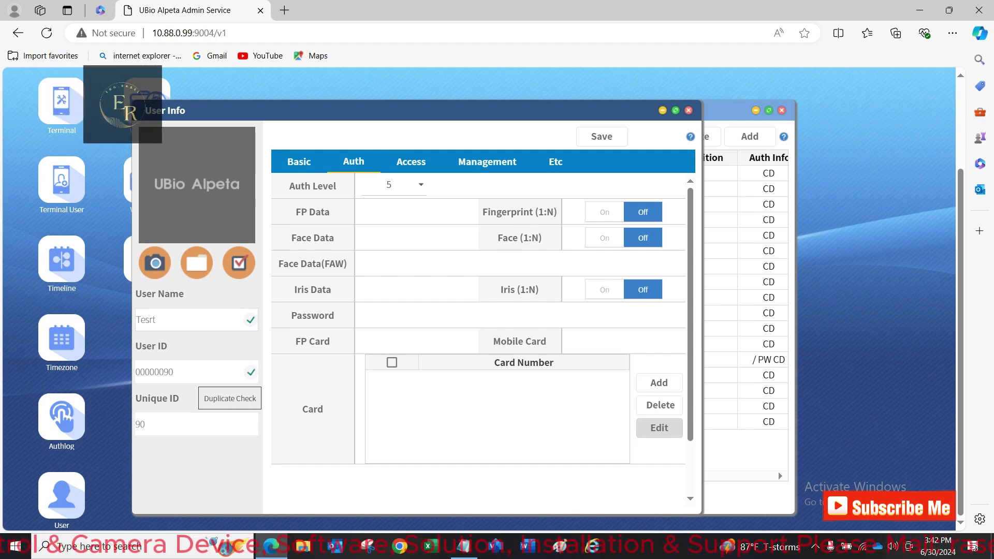
pyautogui.click(299, 161)
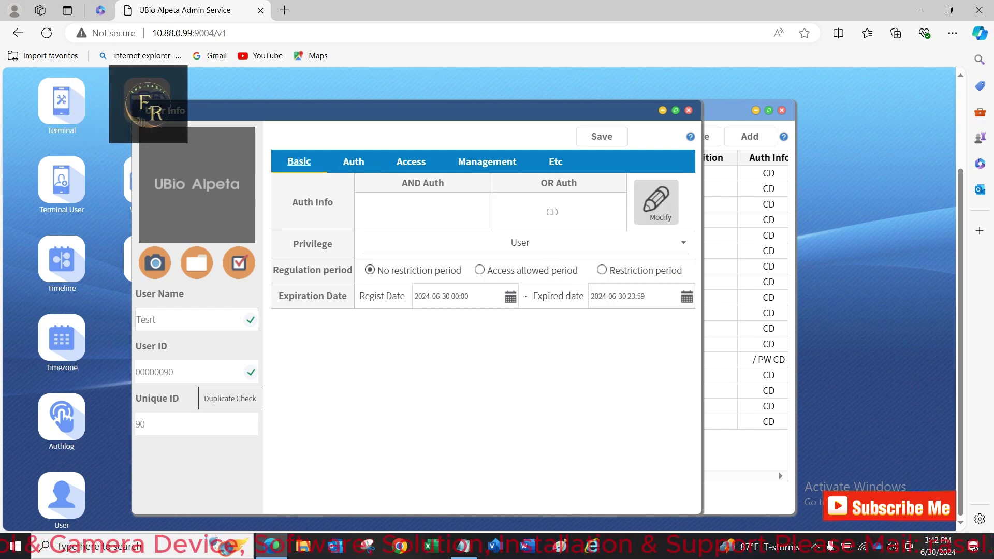
pyautogui.click(657, 202)
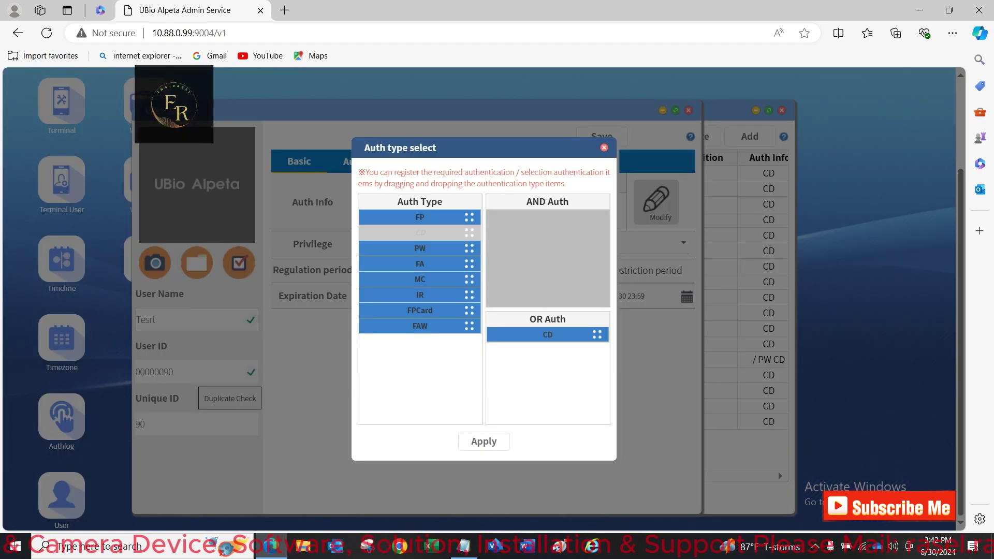
pyautogui.moveTo(548, 334); pyautogui.dragTo(420, 233)
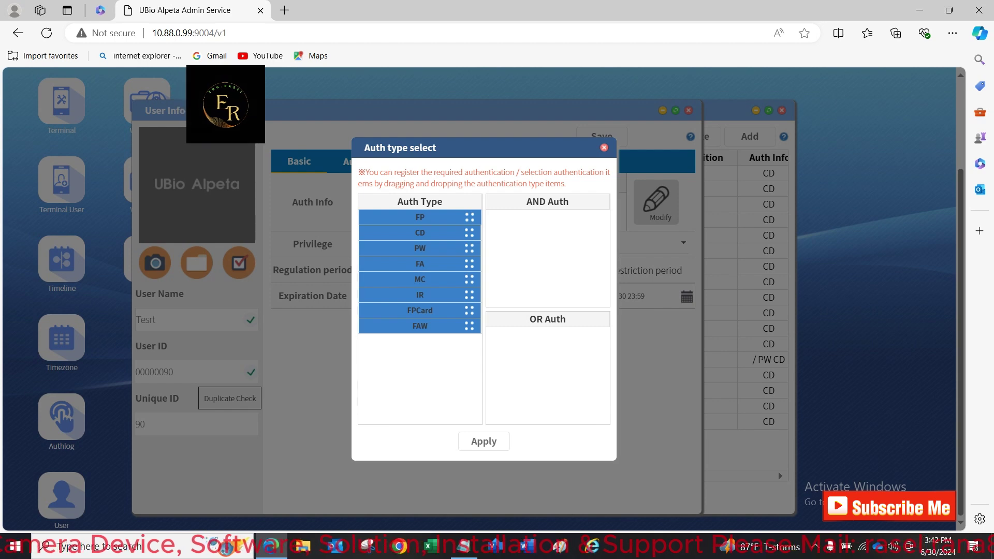
pyautogui.moveTo(420, 217); pyautogui.dragTo(547, 334)
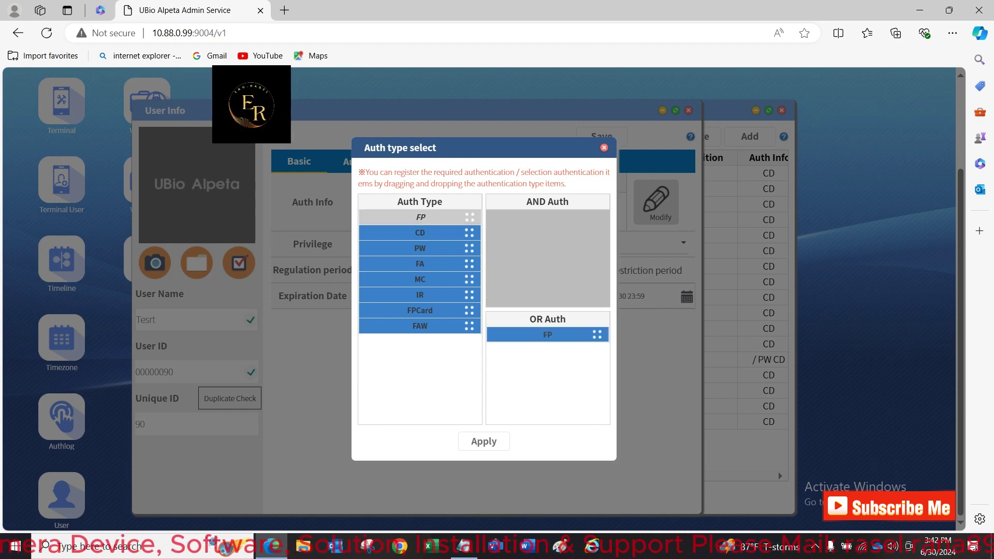
pyautogui.click(484, 441)
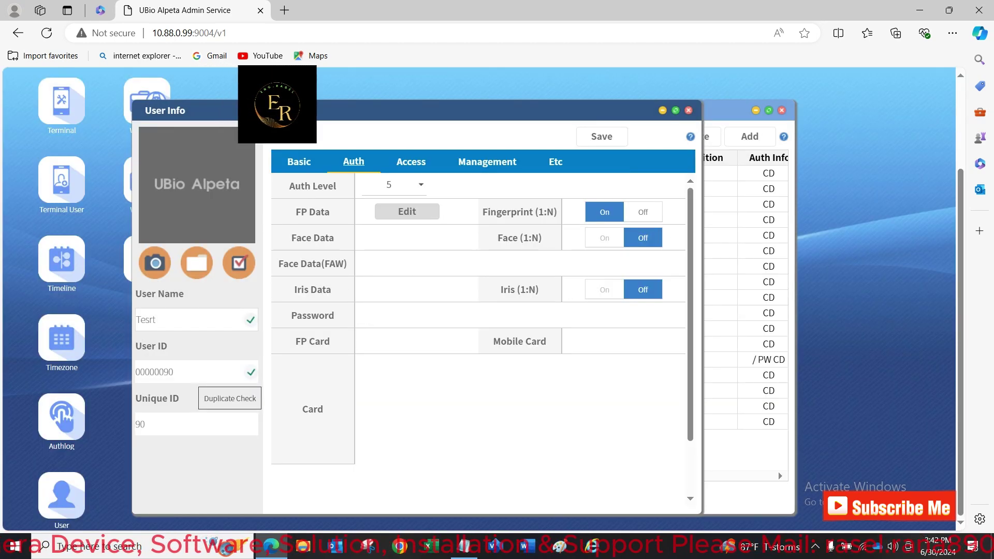
# Remove FP and apply PW plus CD as the OR authentication options
pyautogui.click(354, 162)
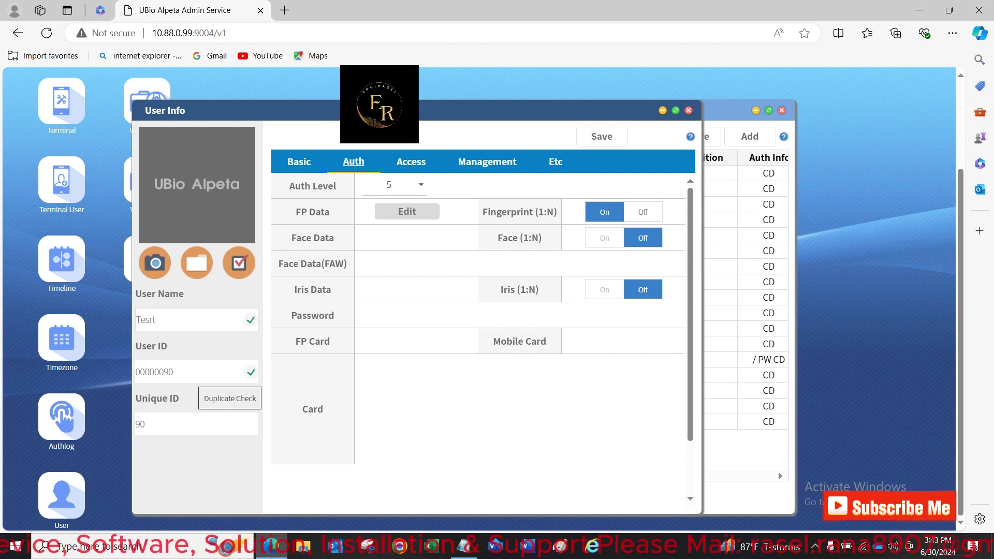
pyautogui.click(299, 161)
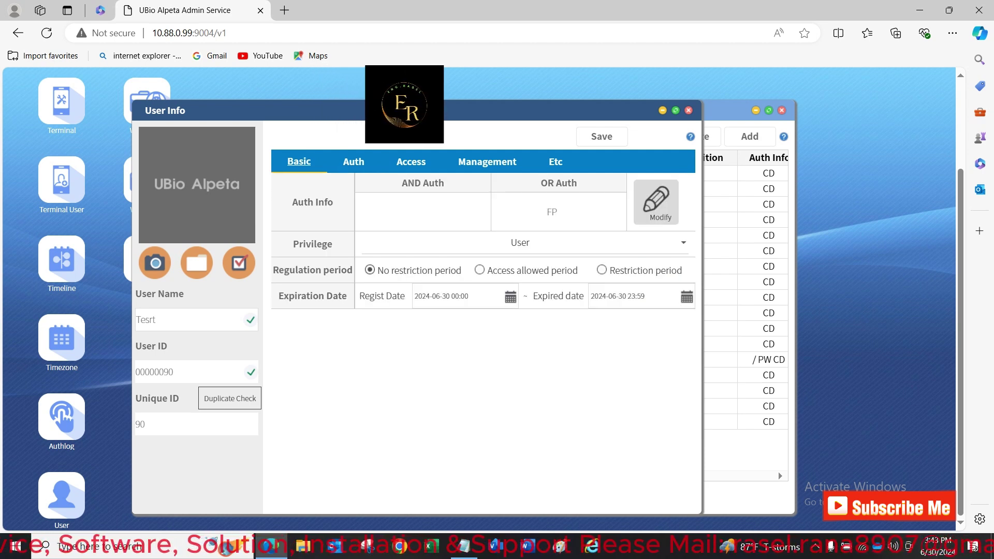
pyautogui.click(656, 202)
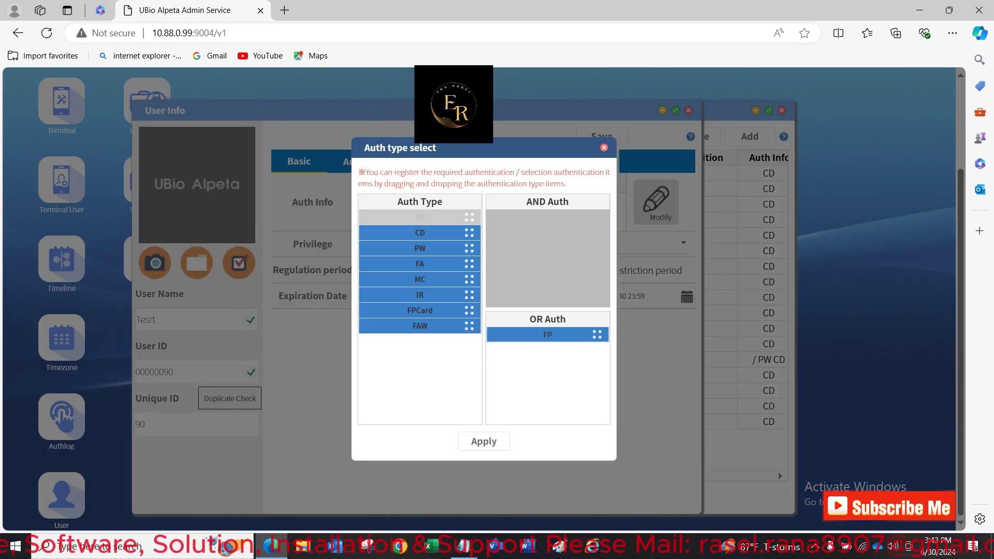
pyautogui.moveTo(469, 217)
pyautogui.mouseDown()
pyautogui.moveTo(478, 214)
pyautogui.moveTo(420, 217)
pyautogui.moveTo(547, 334)
pyautogui.mouseUp()
pyautogui.moveTo(469, 248); pyautogui.dragTo(547, 336)
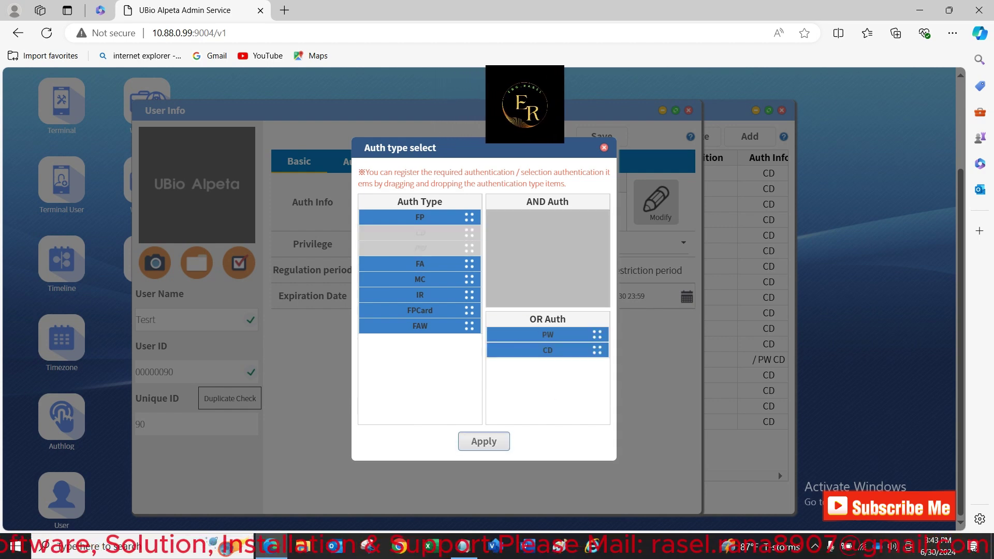
pyautogui.click(484, 442)
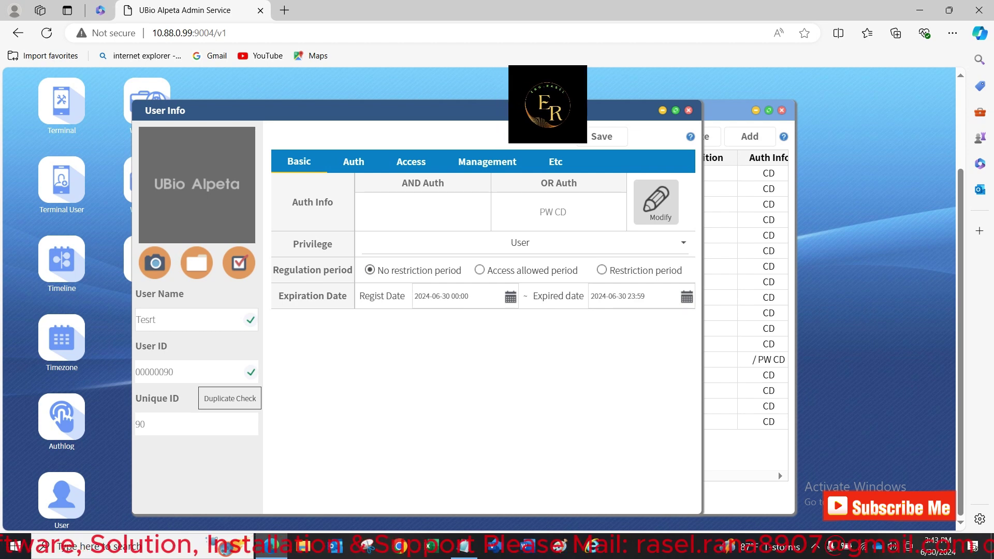
# On the Auth tab, enter the user's password and add an access card number
pyautogui.click(353, 161)
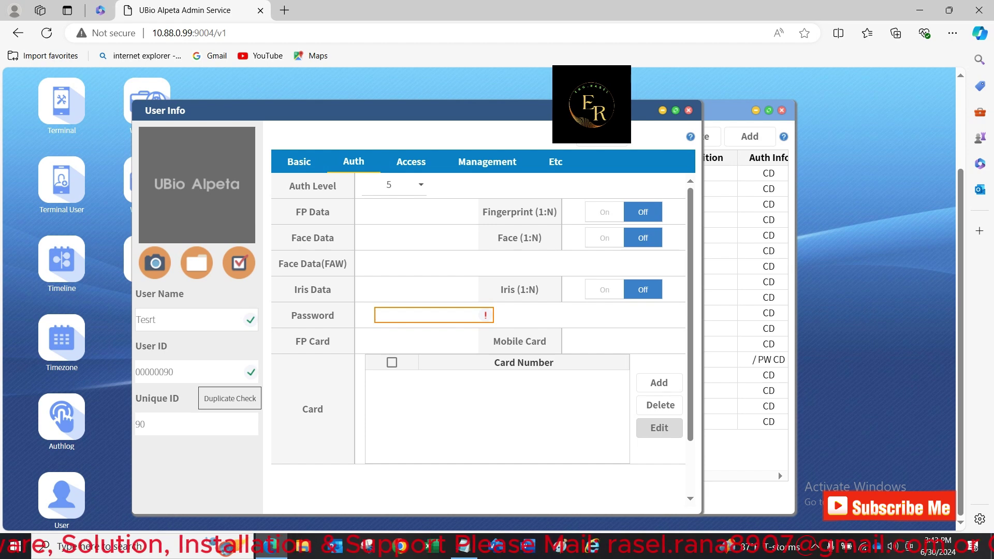
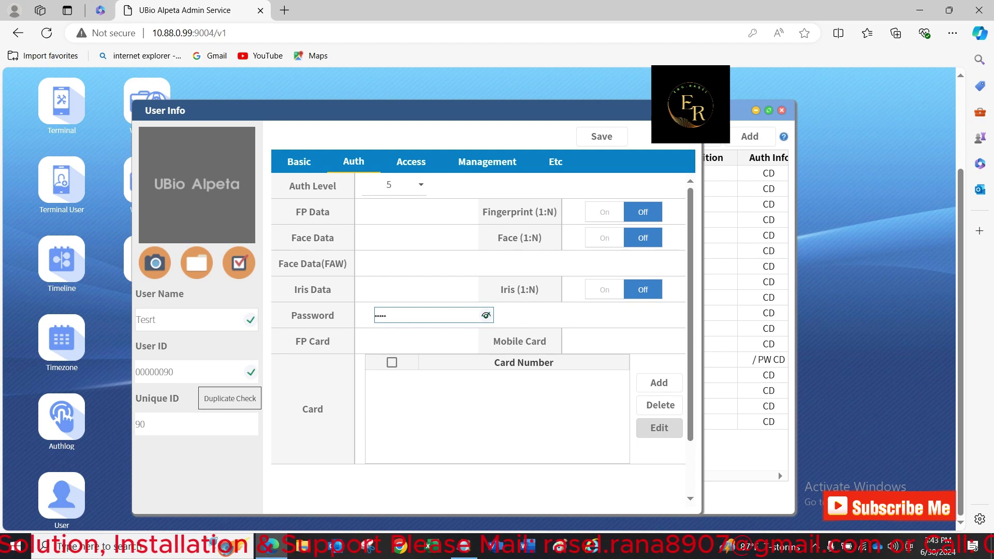
pyautogui.press('Tab')
pyautogui.press('Return')
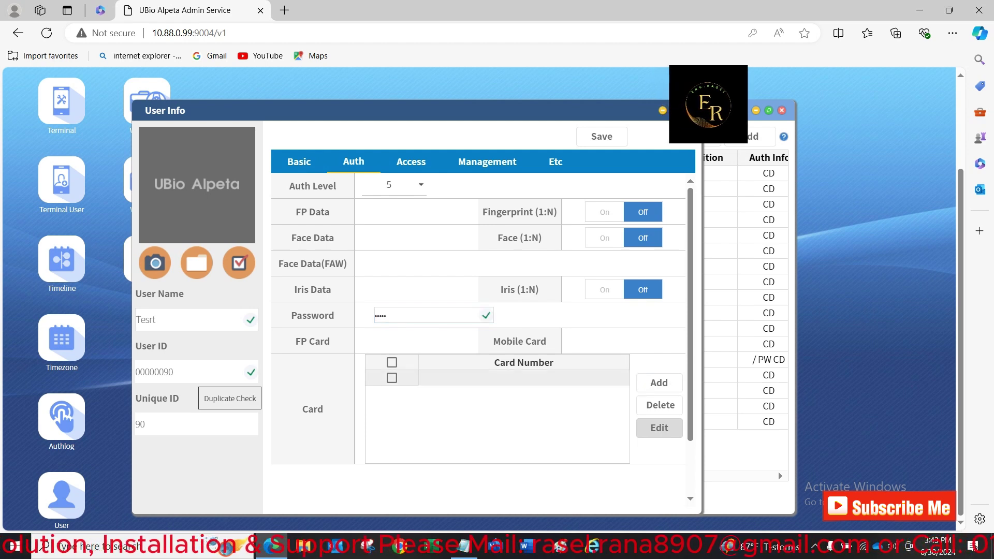
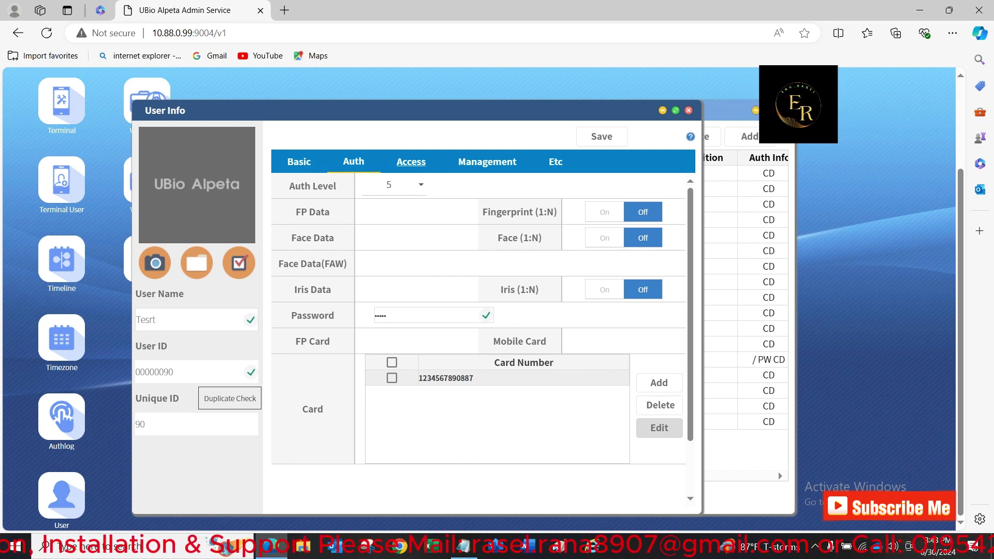
pyautogui.click(411, 162)
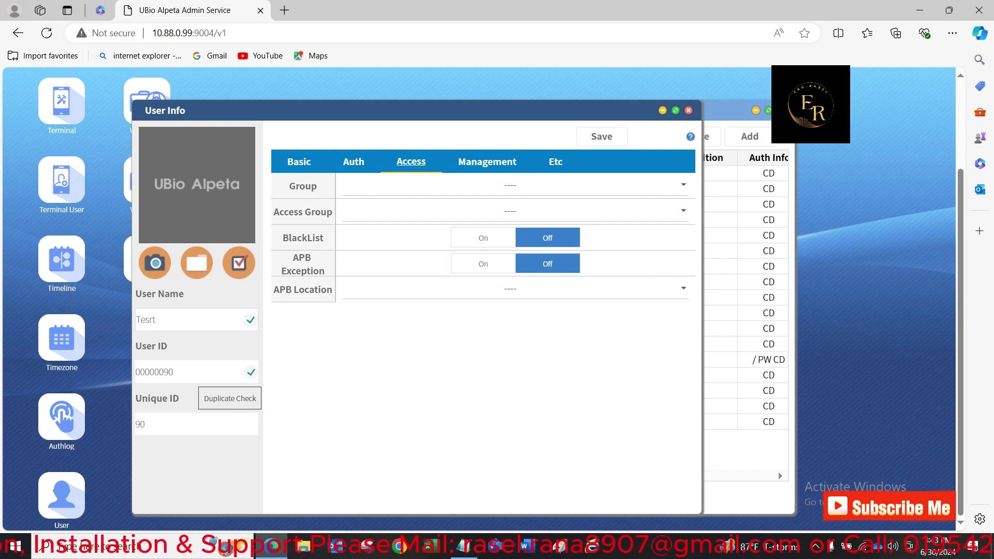
# Scroll through the Access tab's Group dropdown to review the available groups
pyautogui.click(516, 184)
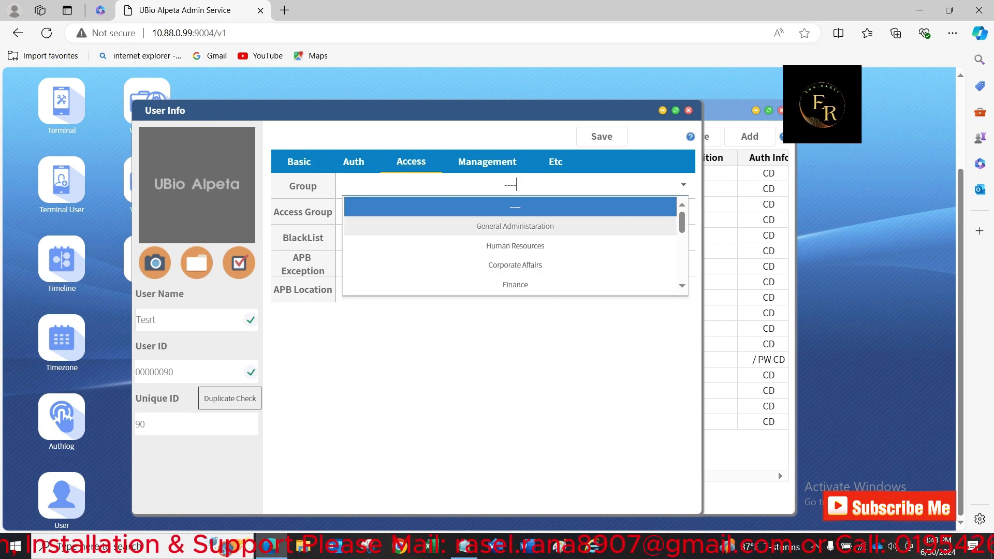
pyautogui.scroll(-5, 515, 264)
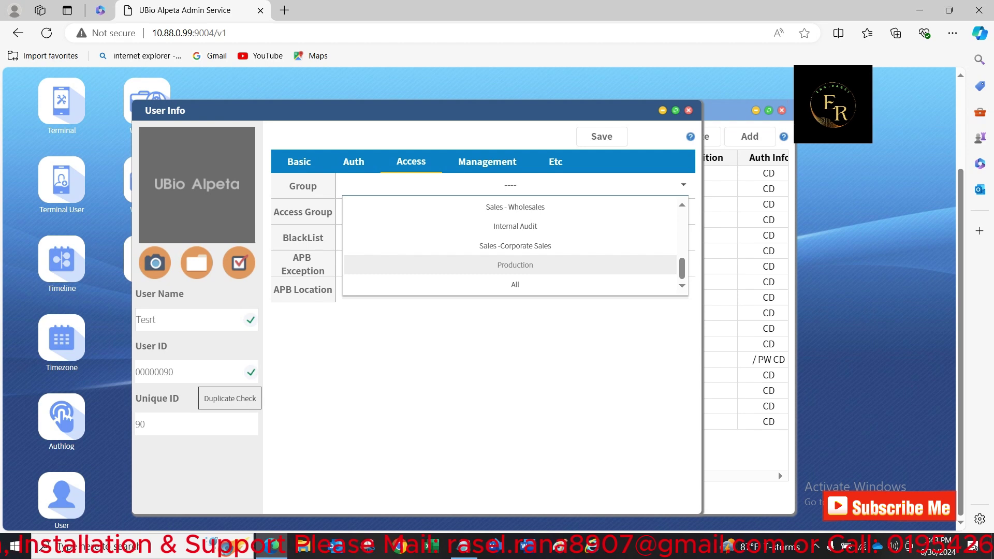
pyautogui.scroll(5, 515, 264)
pyautogui.scroll(-5, 516, 265)
pyautogui.scroll(5, 515, 265)
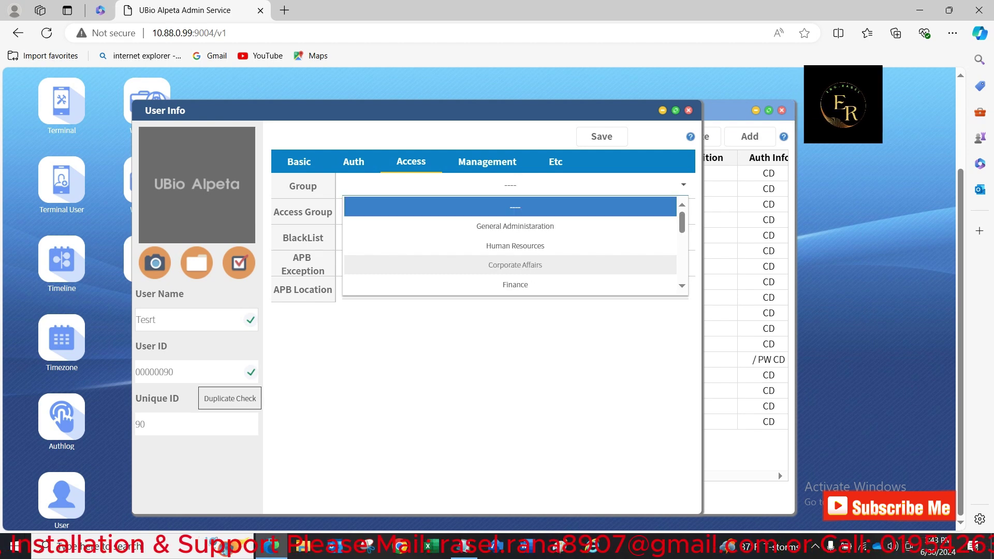
pyautogui.press('Escape')
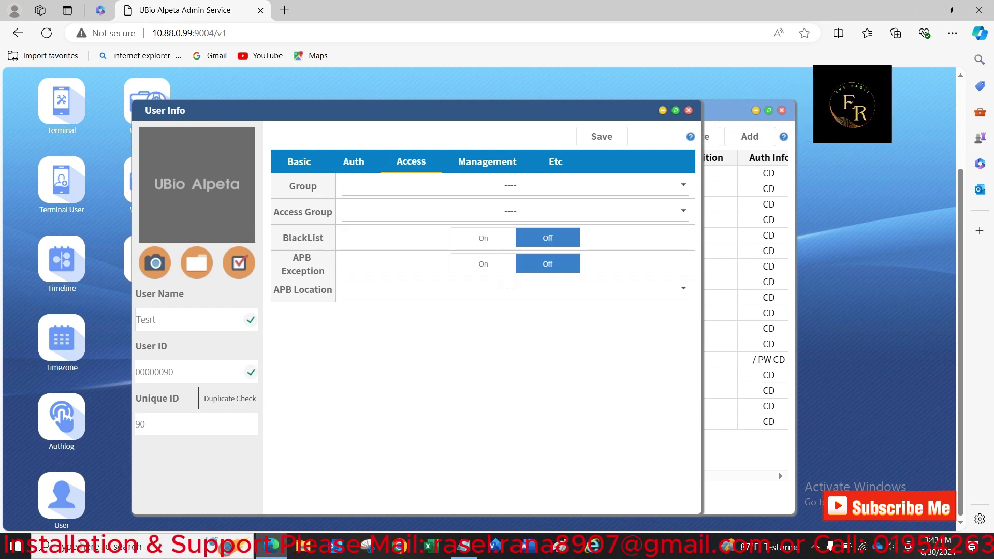
# Select Information Technology as the user's group from the Group dropdown
pyautogui.click(513, 185)
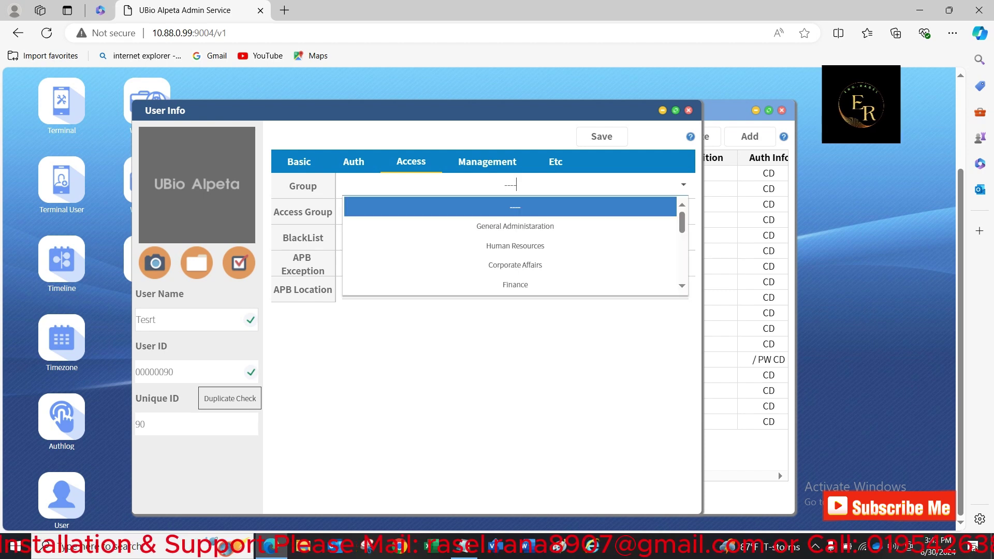
pyautogui.scroll(-10, 515, 245)
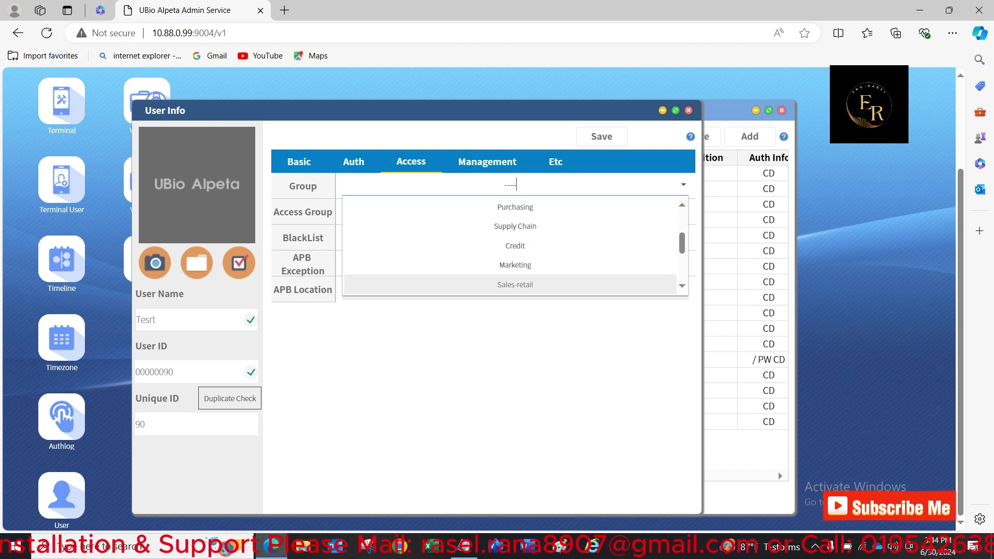
pyautogui.scroll(5, 515, 245)
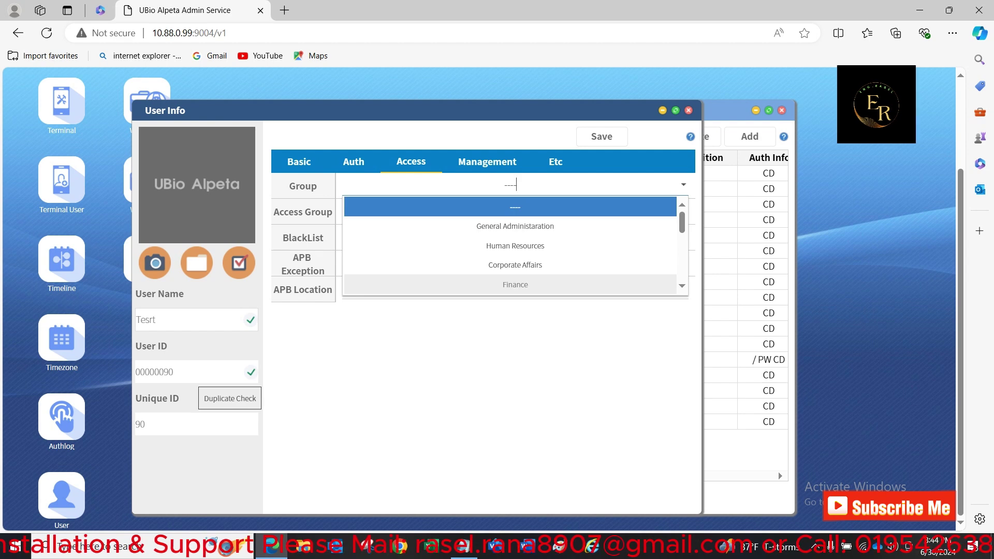
pyautogui.scroll(-5, 515, 246)
pyautogui.press('Down')
pyautogui.press('Up')
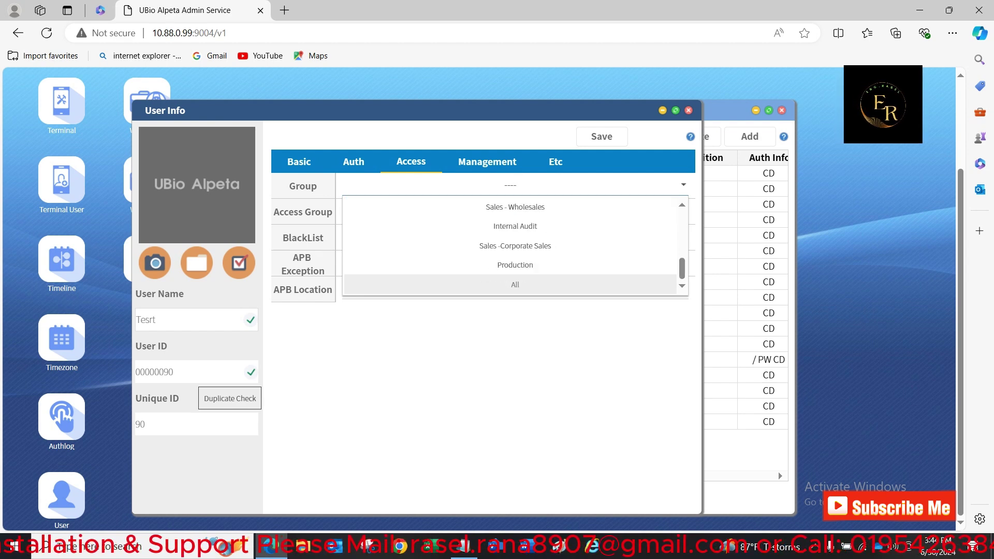
pyautogui.press('Up')
pyautogui.press('Up')
pyautogui.press('Up')
pyautogui.press('Down')
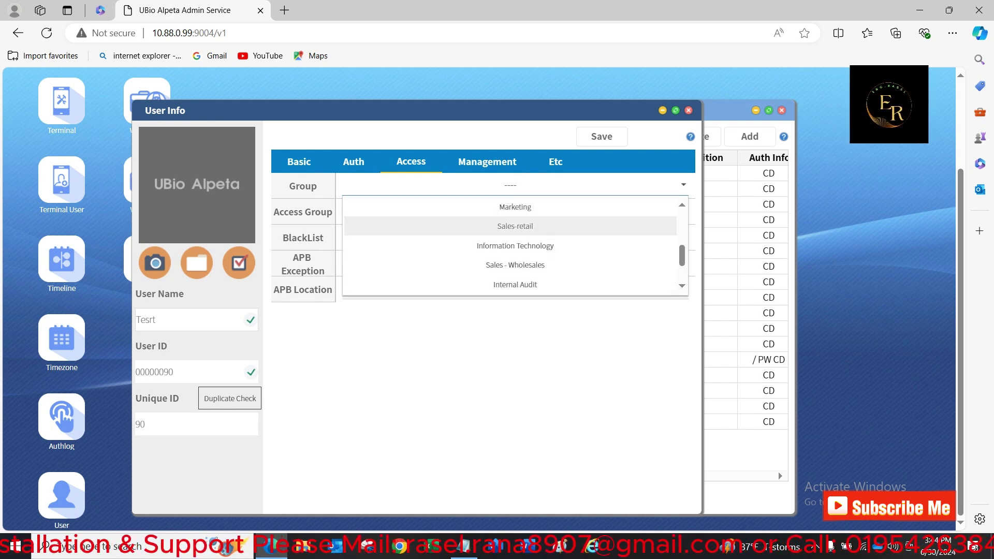
pyautogui.press('Down')
pyautogui.press('Return')
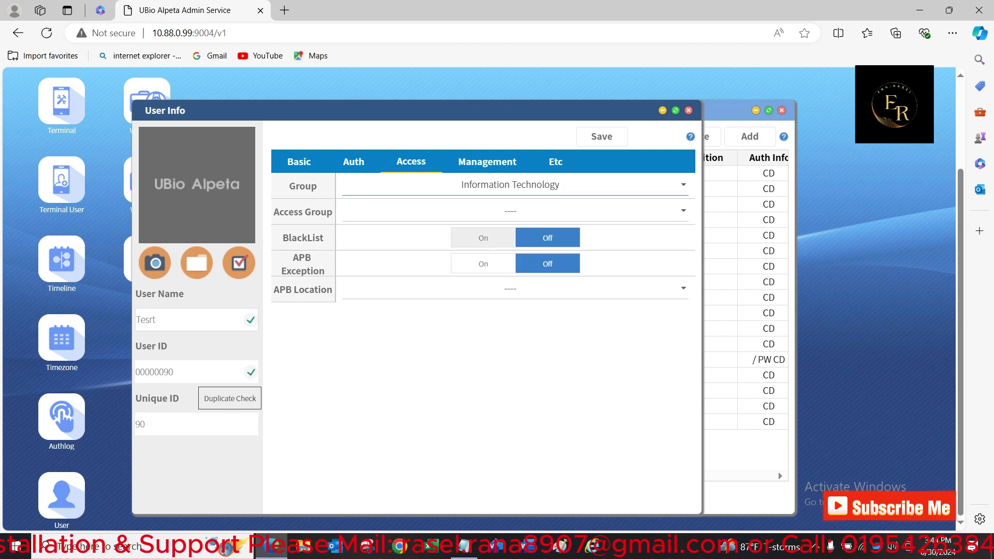
pyautogui.click(488, 161)
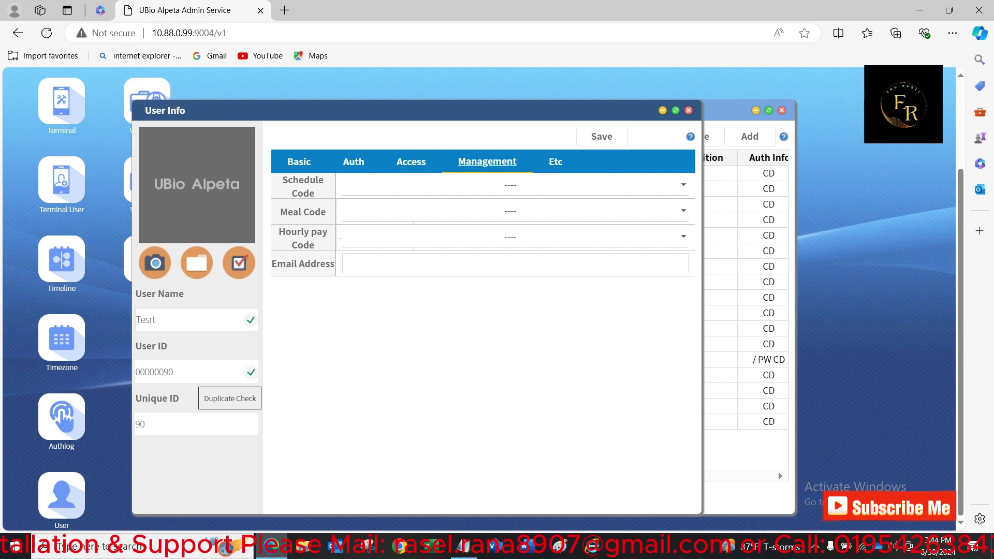
pyautogui.click(556, 161)
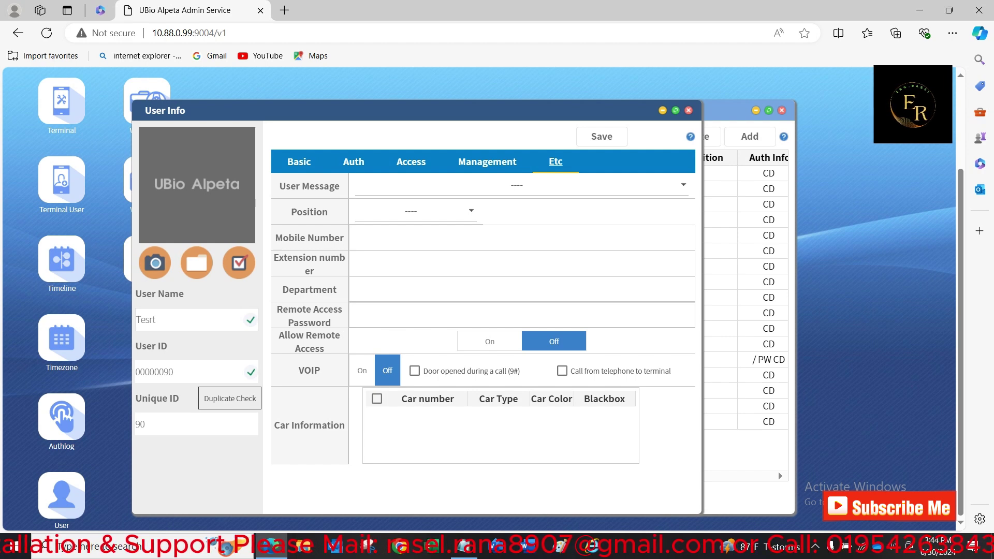
pyautogui.click(416, 210)
pyautogui.click(416, 211)
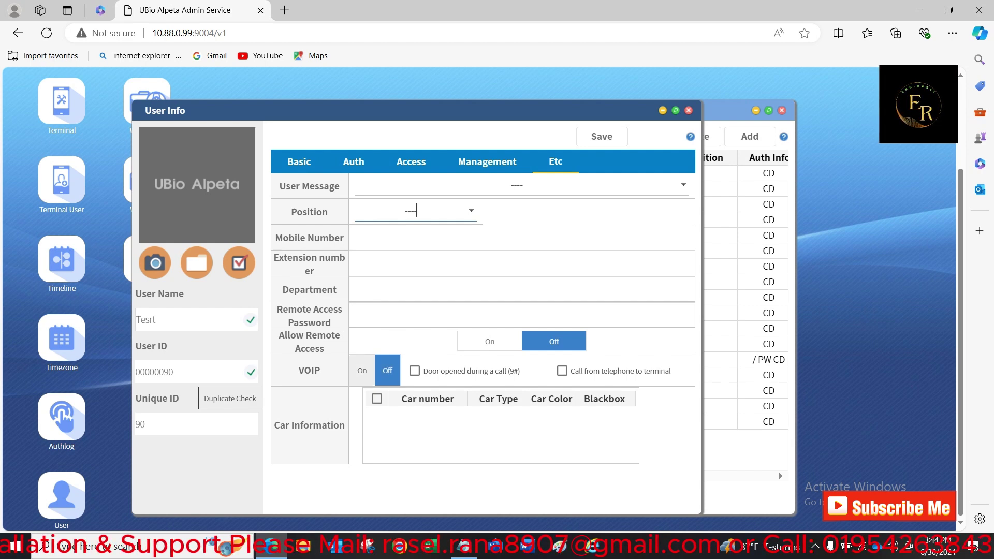
pyautogui.click(411, 161)
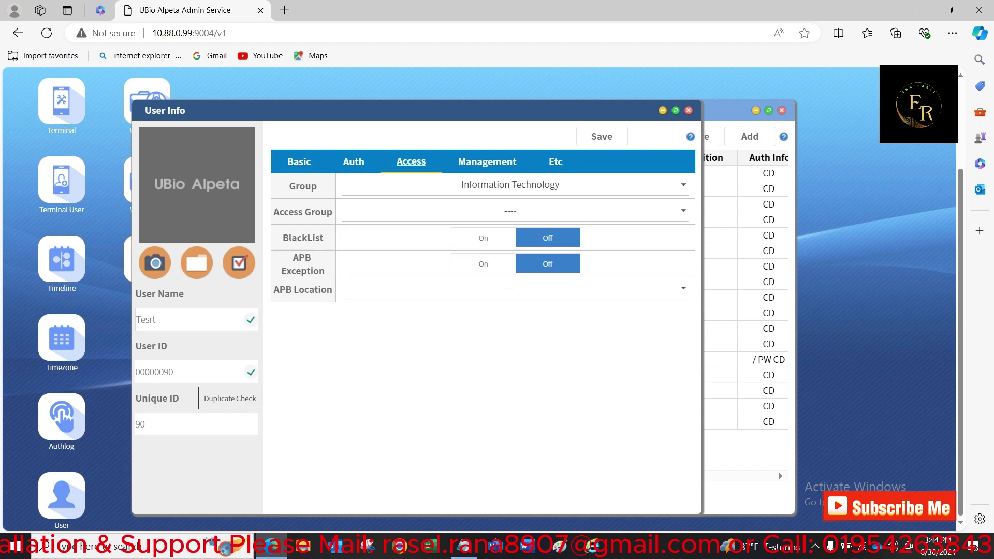
# Save user Tesrt, filter to the Information Technology group, and tick the new user's row
pyautogui.click(602, 136)
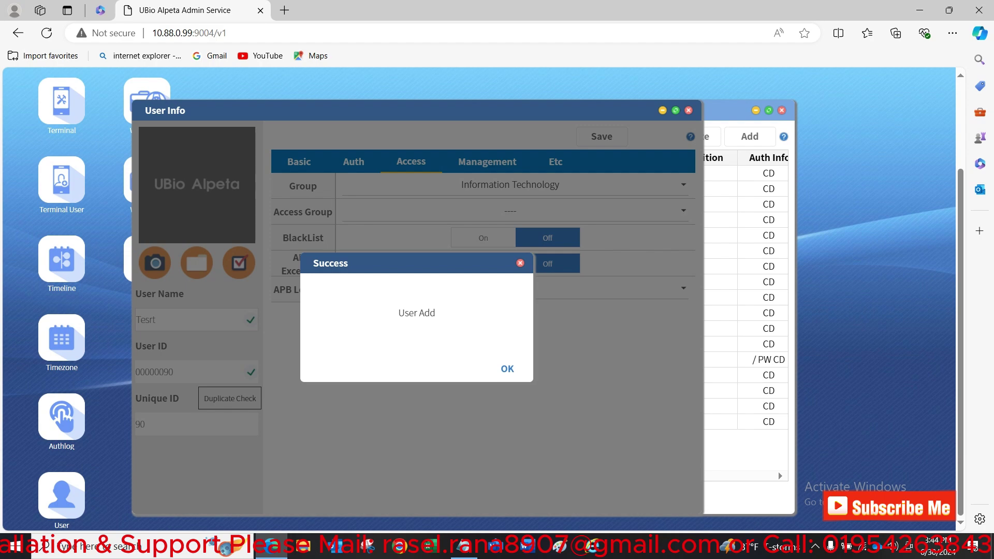
pyautogui.press('Return')
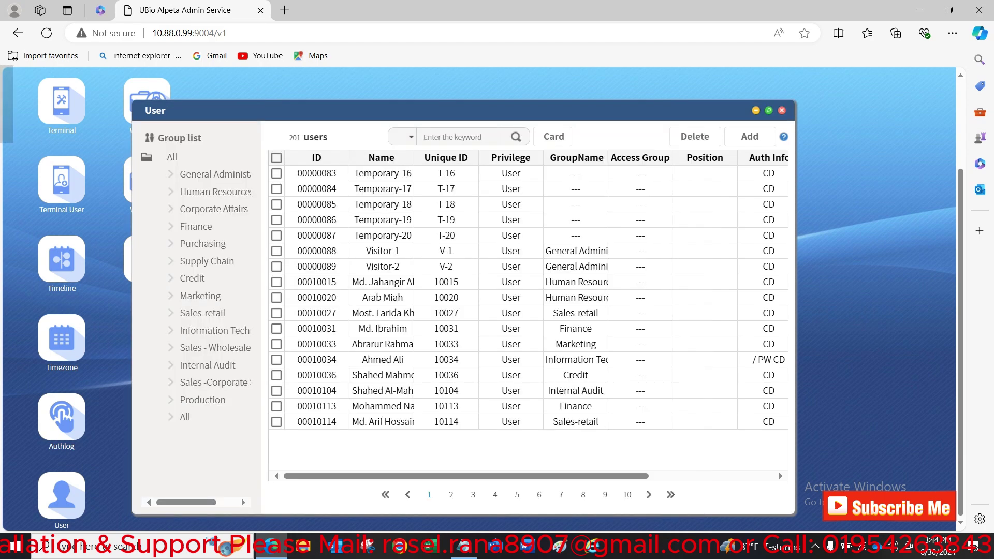
pyautogui.click(216, 331)
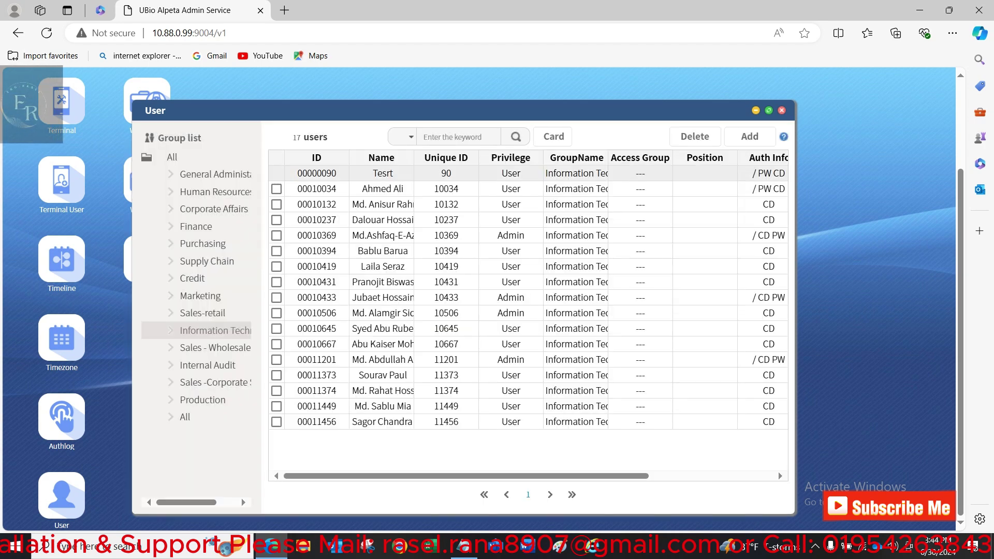
pyautogui.click(276, 173)
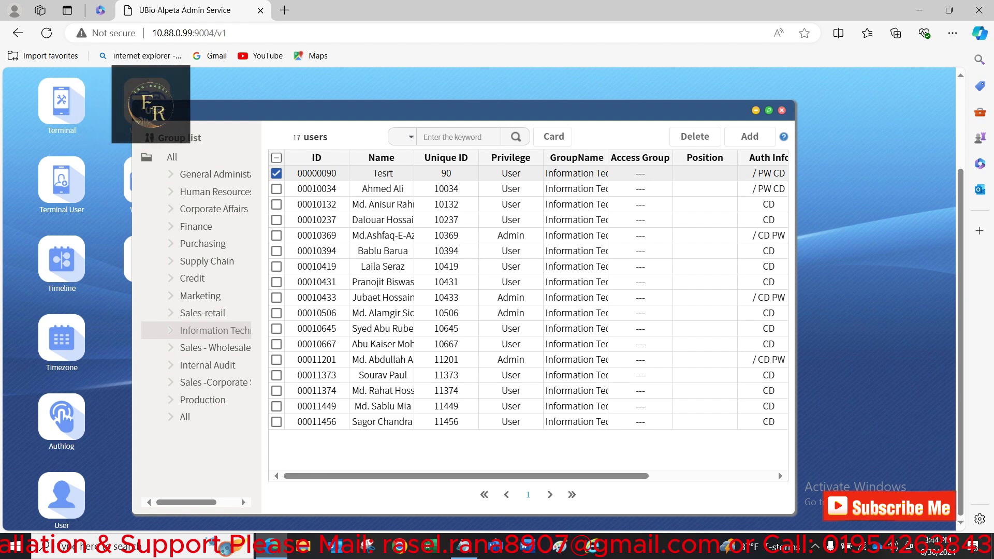
# Close the user list and open Terminal User, listing Entry Right Side, Main Entry and Entry Left Side
pyautogui.press('Escape')
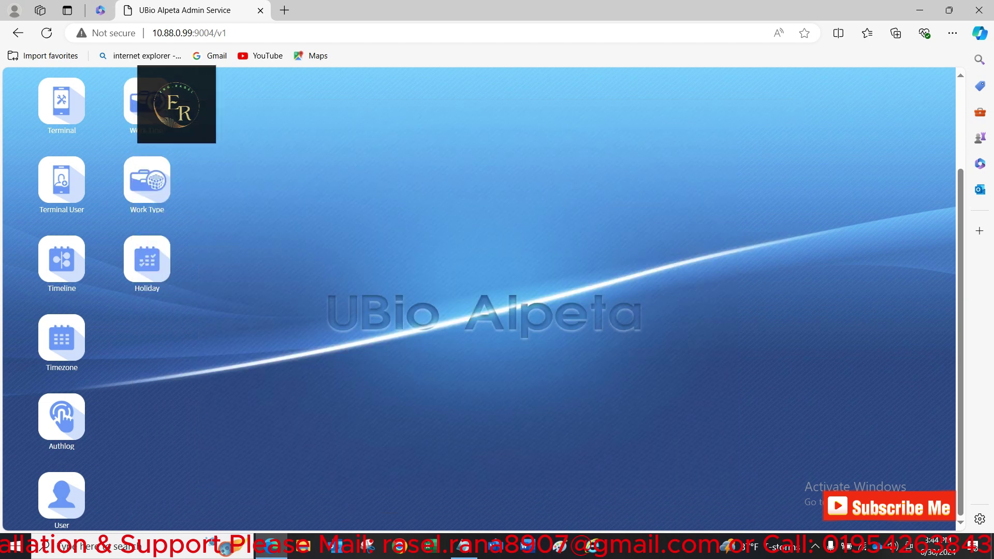
pyautogui.scroll(-1, 479, 298)
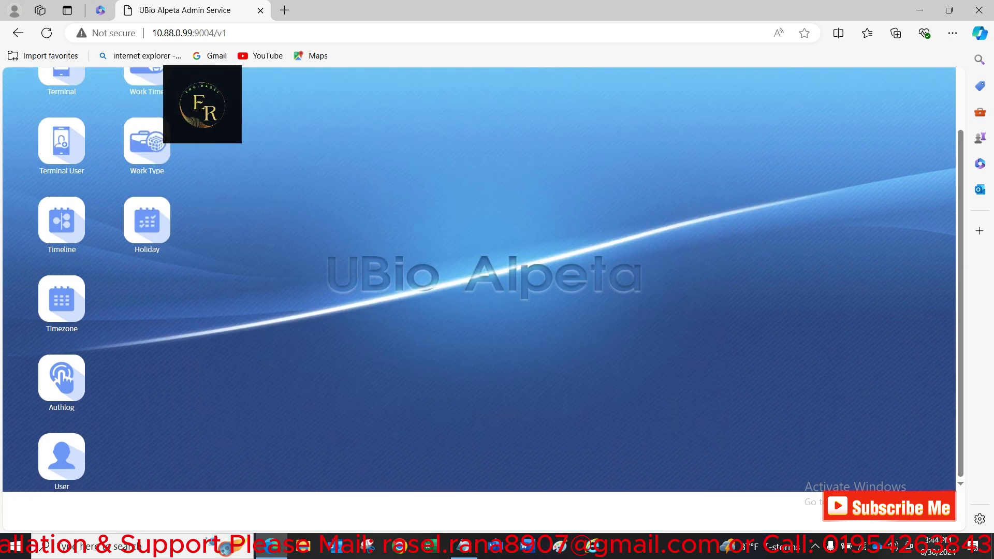
pyautogui.scroll(1, 479, 299)
pyautogui.scroll(1, 478, 298)
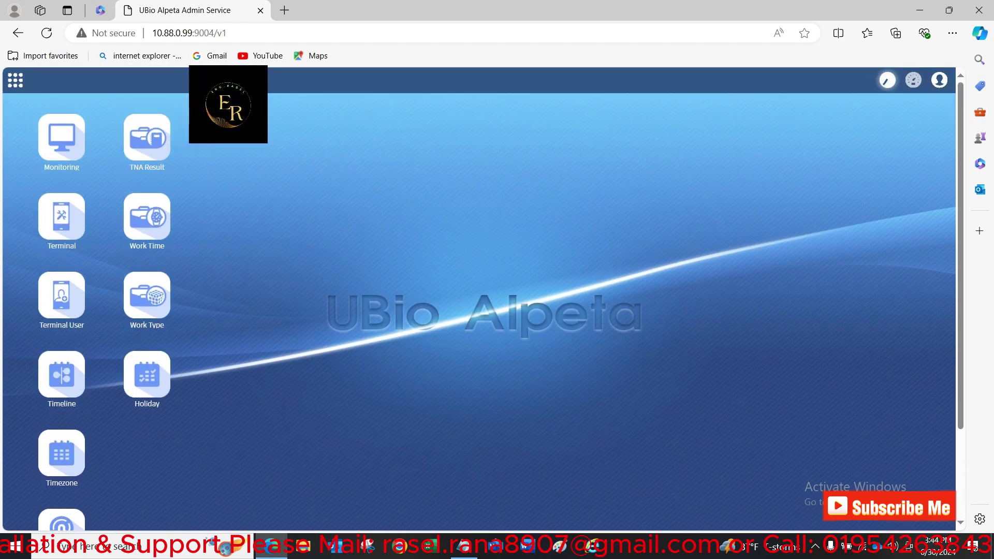
pyautogui.scroll(-1, 479, 298)
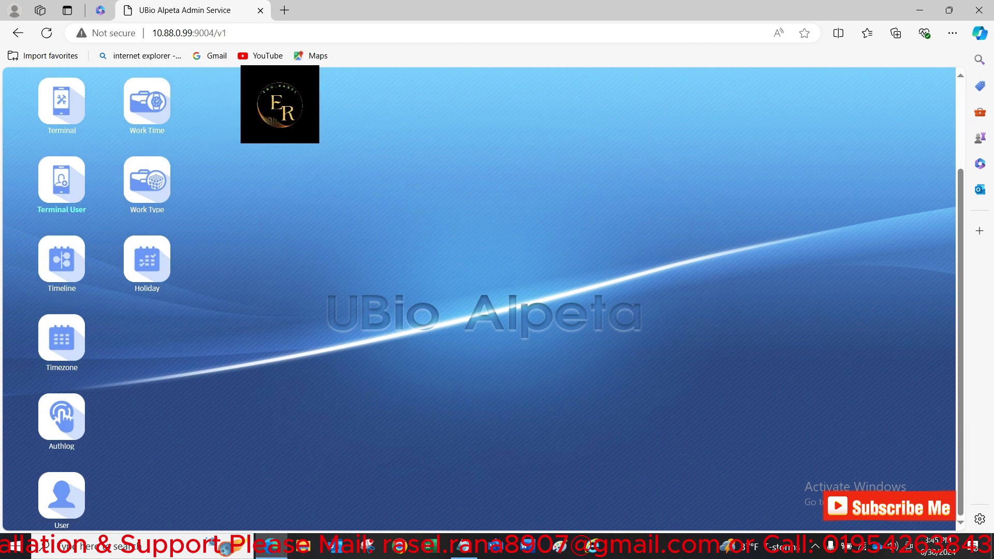
pyautogui.click(62, 182)
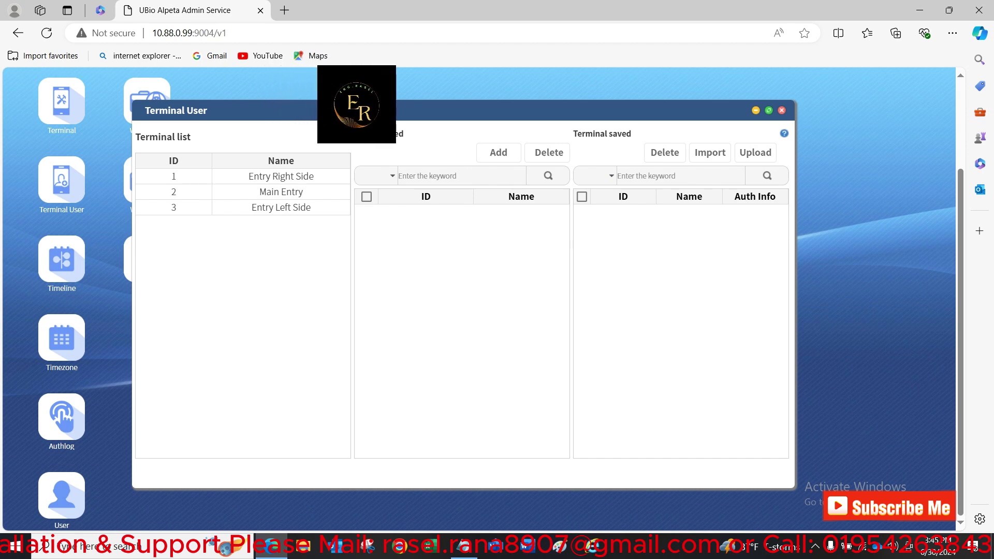
# Select the Main Entry terminal and open the Select the user dialog listing 202 users
pyautogui.click(281, 192)
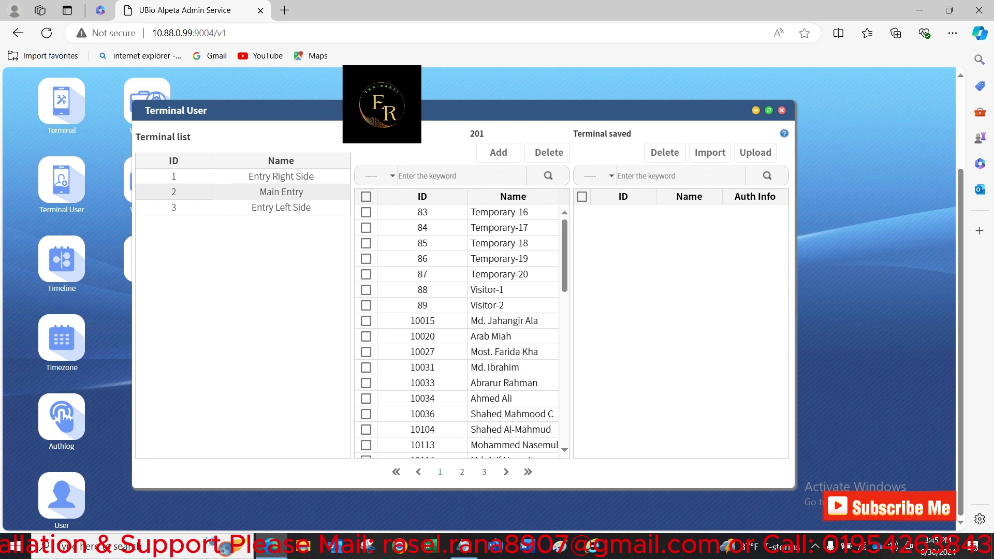
pyautogui.scroll(-15, 458, 332)
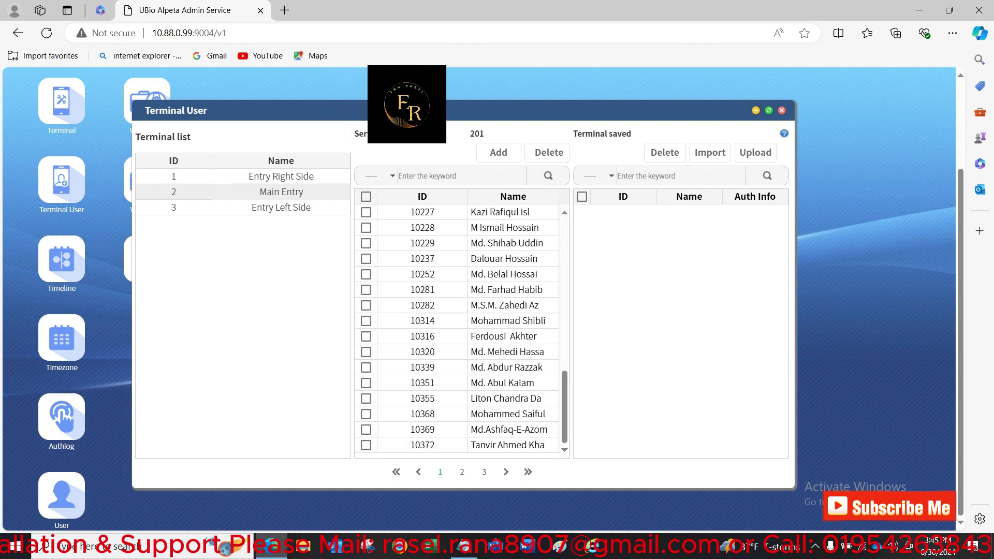
pyautogui.scroll(15, 459, 331)
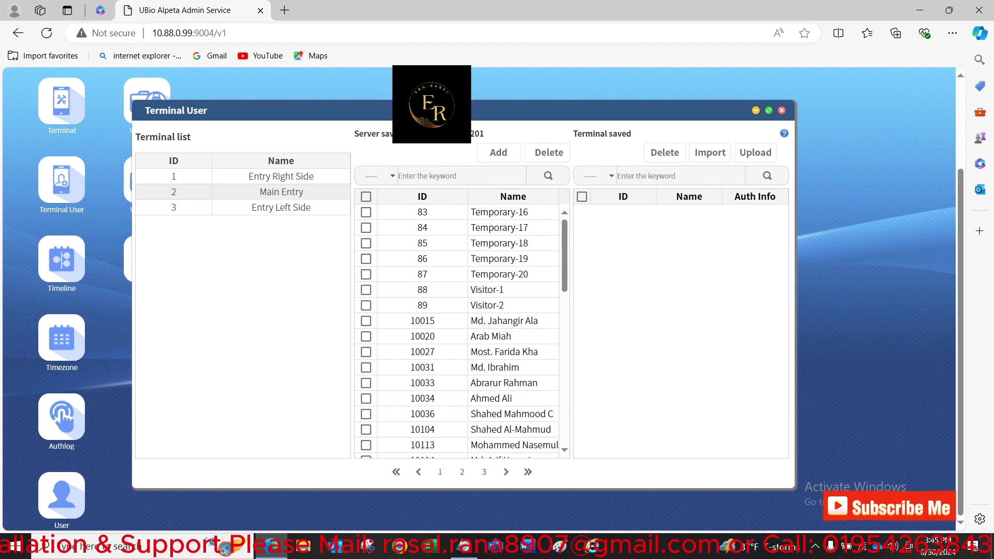
pyautogui.click(498, 152)
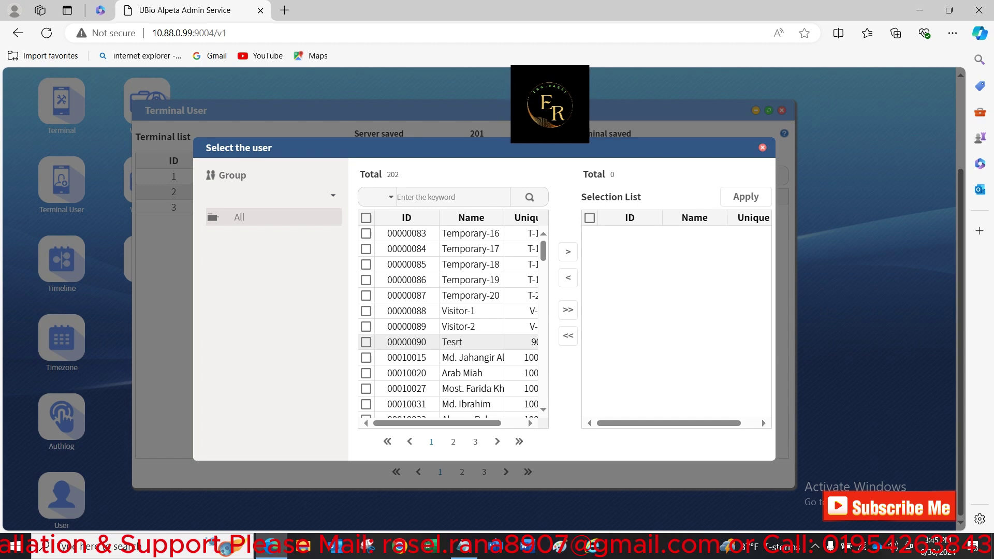
# Filter to Information Technology, move Tesrt (ID 90) to the Selection List and apply it to Main Entry
pyautogui.scroll(-10, 450, 321)
pyautogui.scroll(-3, 451, 342)
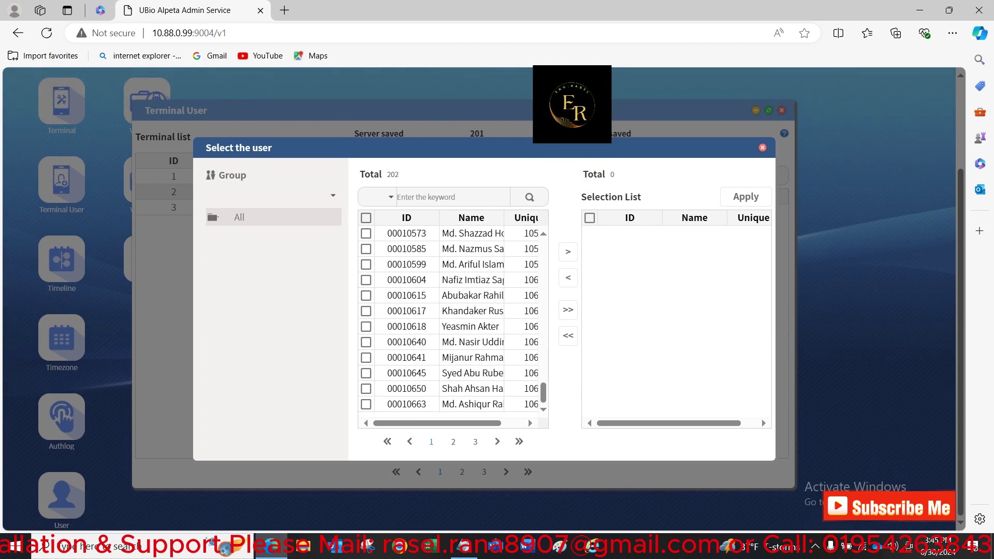
pyautogui.scroll(2, 451, 342)
pyautogui.scroll(10, 450, 341)
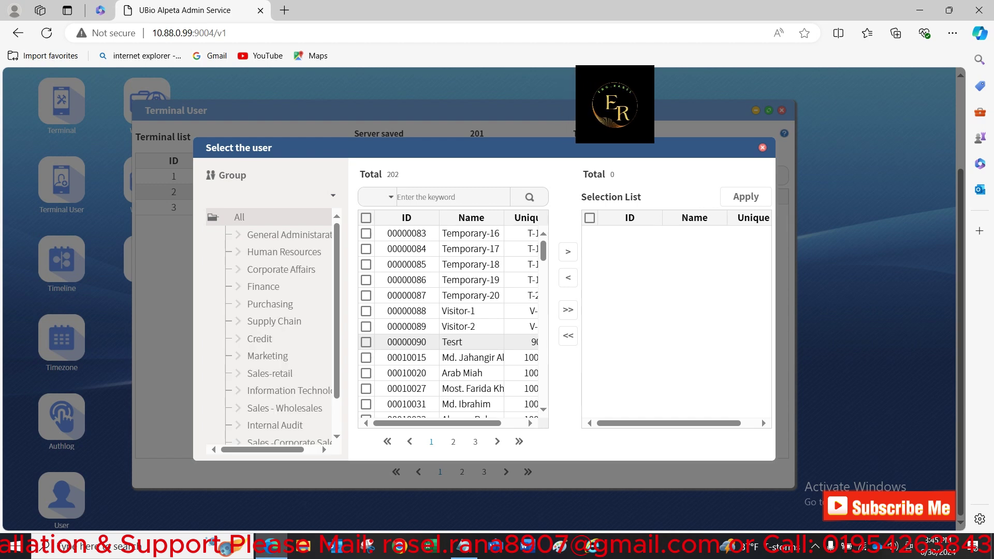
pyautogui.click(290, 391)
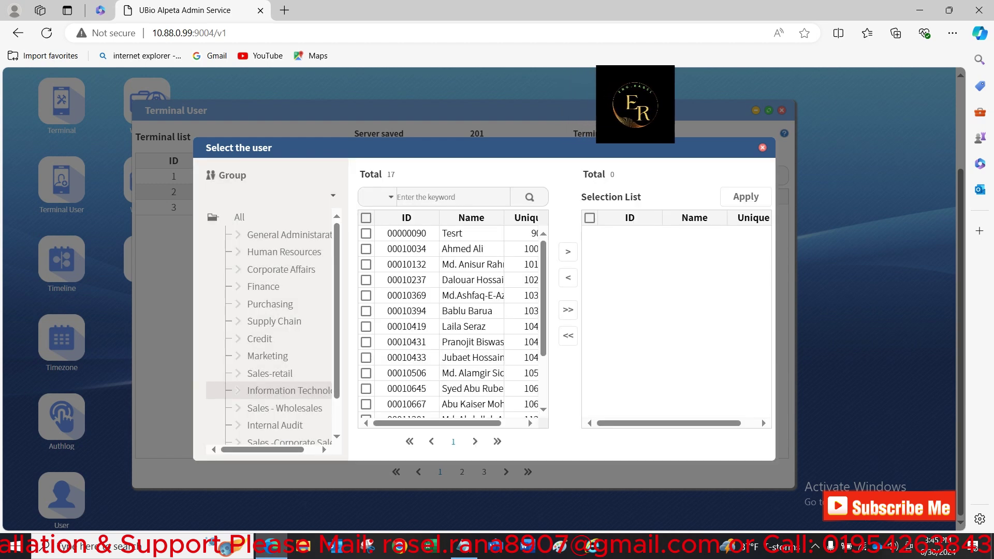
pyautogui.click(366, 233)
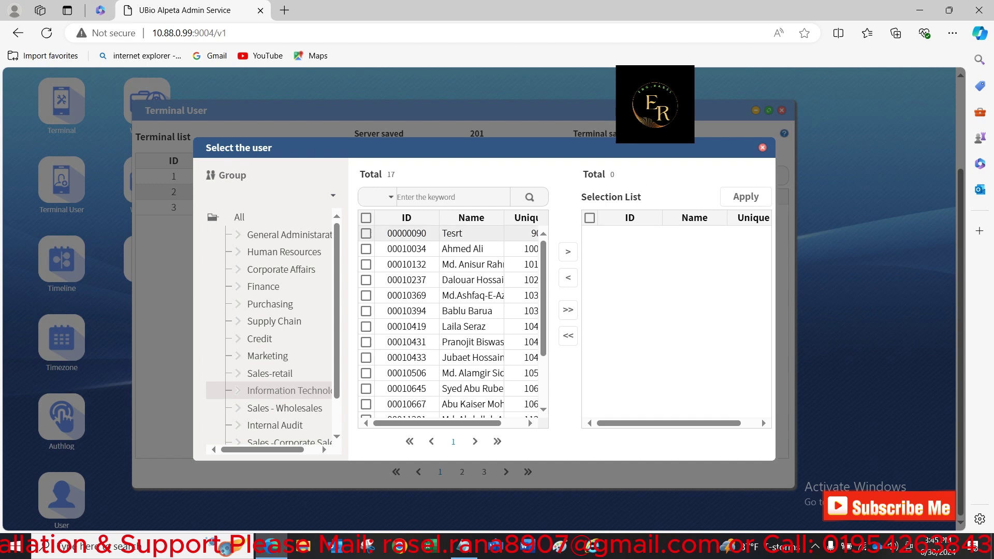
pyautogui.click(569, 252)
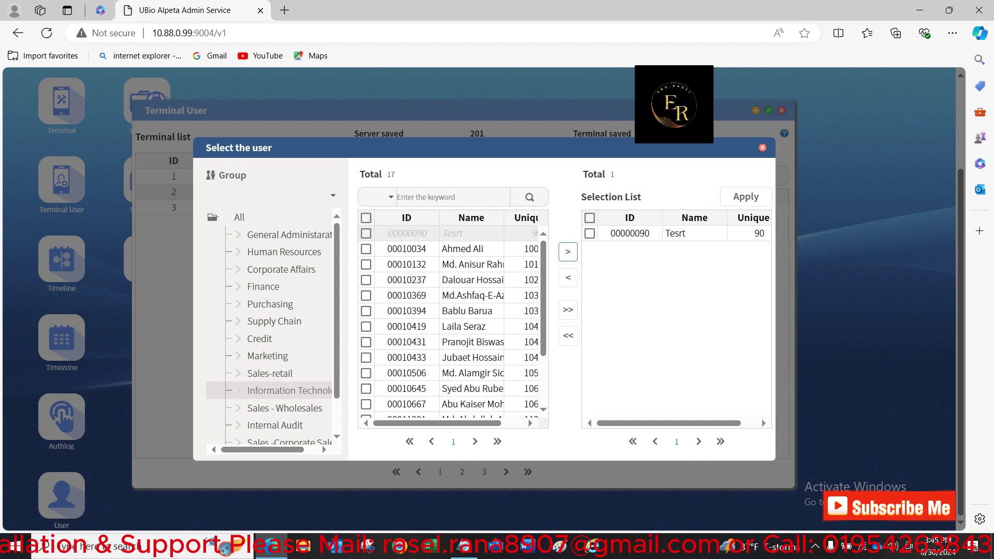
pyautogui.click(746, 197)
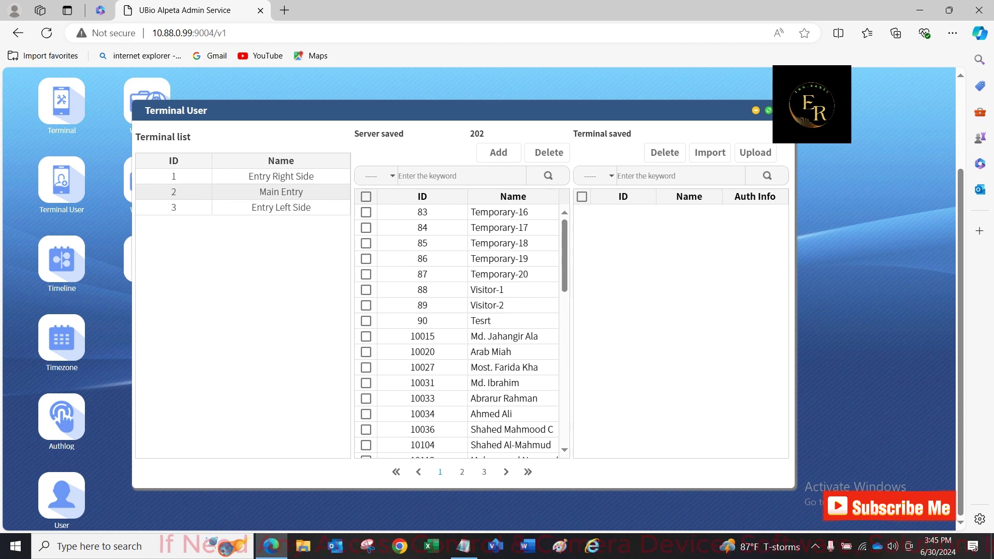
# Close the Terminal User window and dismiss two browser page context menus
pyautogui.press('Escape')
pyautogui.rightClick(374, 305)
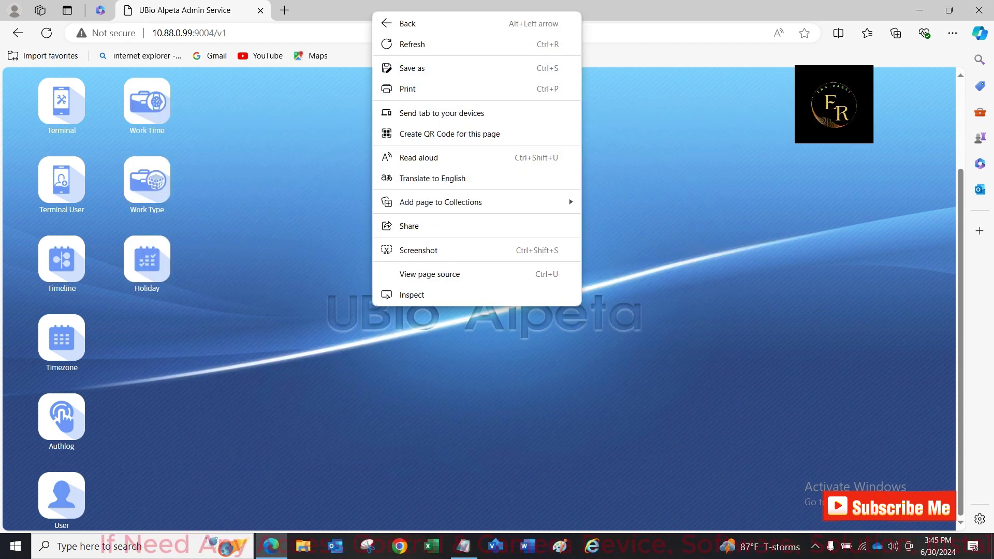
pyautogui.press('Escape')
pyautogui.rightClick(338, 239)
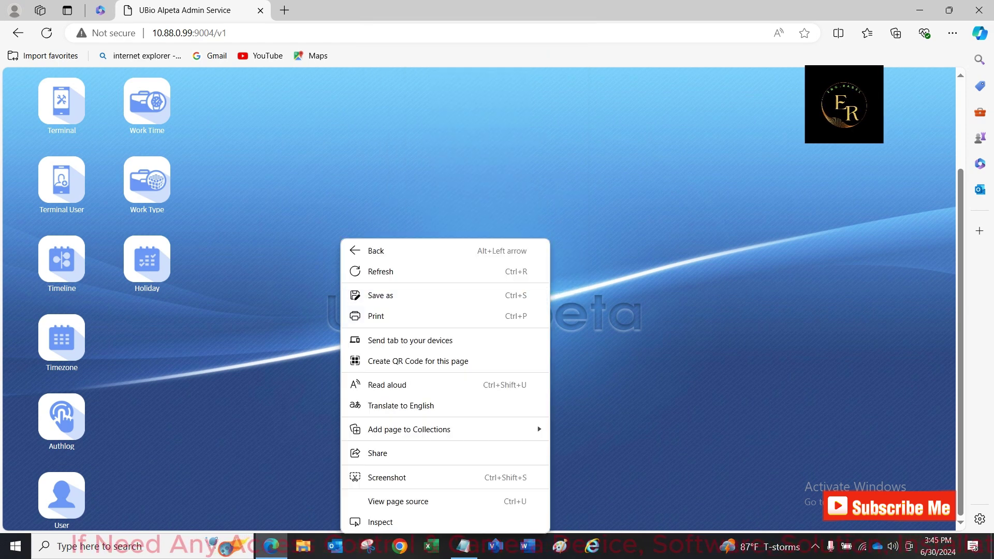
pyautogui.press('Escape')
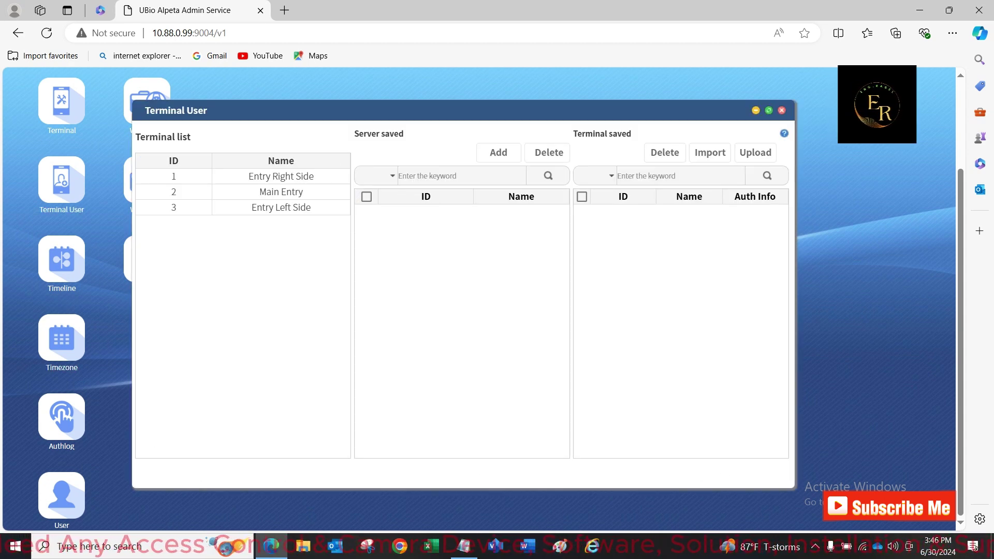
# Select Main Entry and import its device-stored users, 202 matching the server's 202
pyautogui.click(281, 192)
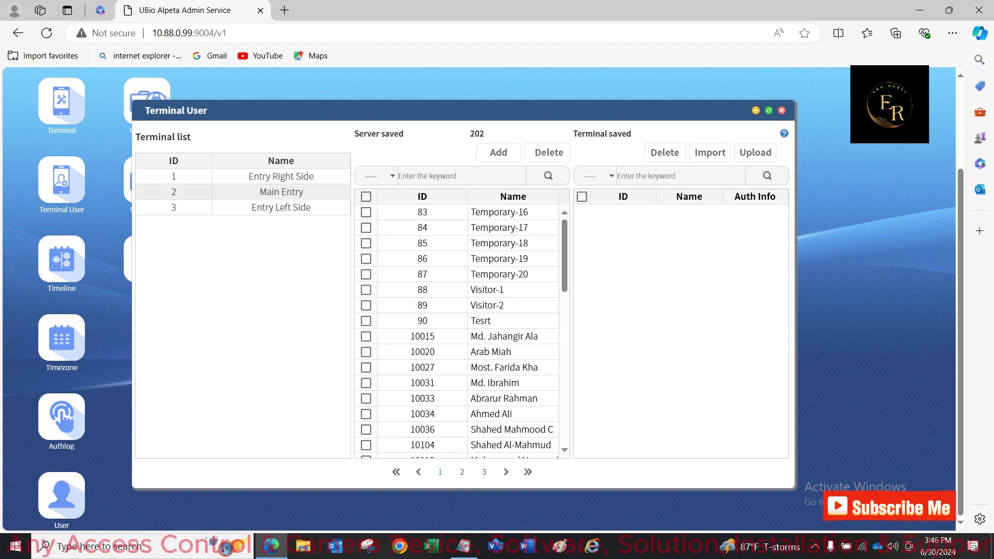
pyautogui.scroll(-10, 456, 326)
pyautogui.scroll(10, 456, 326)
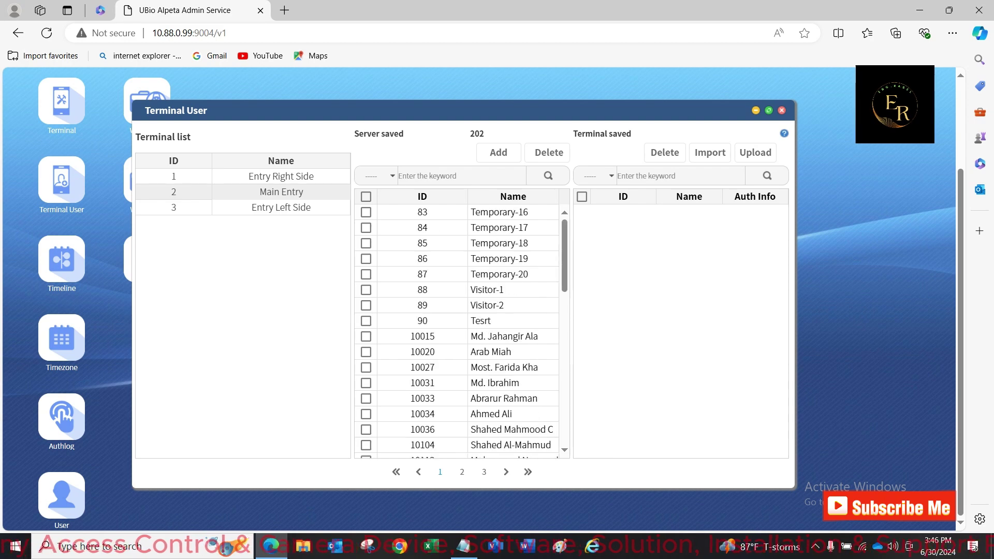
pyautogui.click(710, 152)
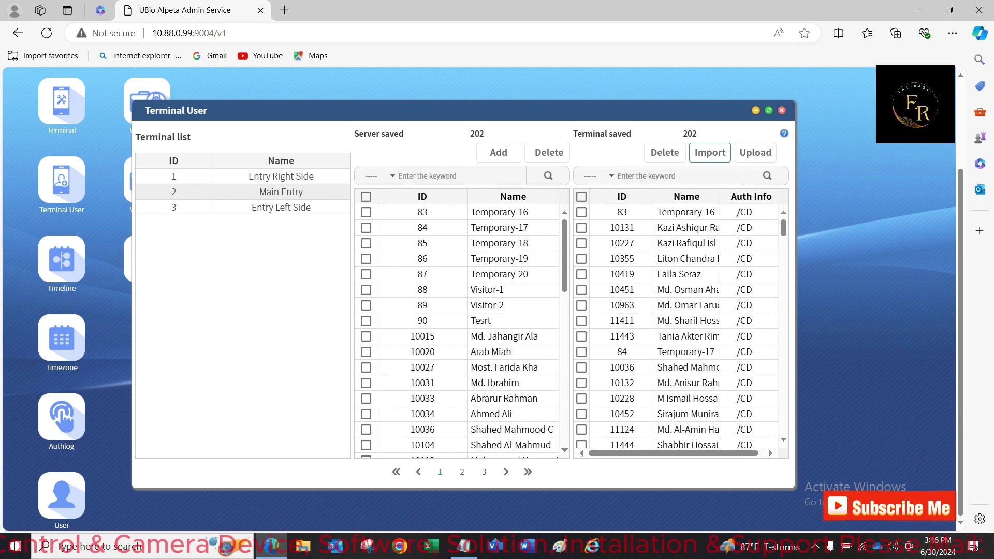
# Scroll through Main Entry's 202 terminal-saved users, then open the User ID / User Name search-field dropdown
pyautogui.scroll(-3, 678, 336)
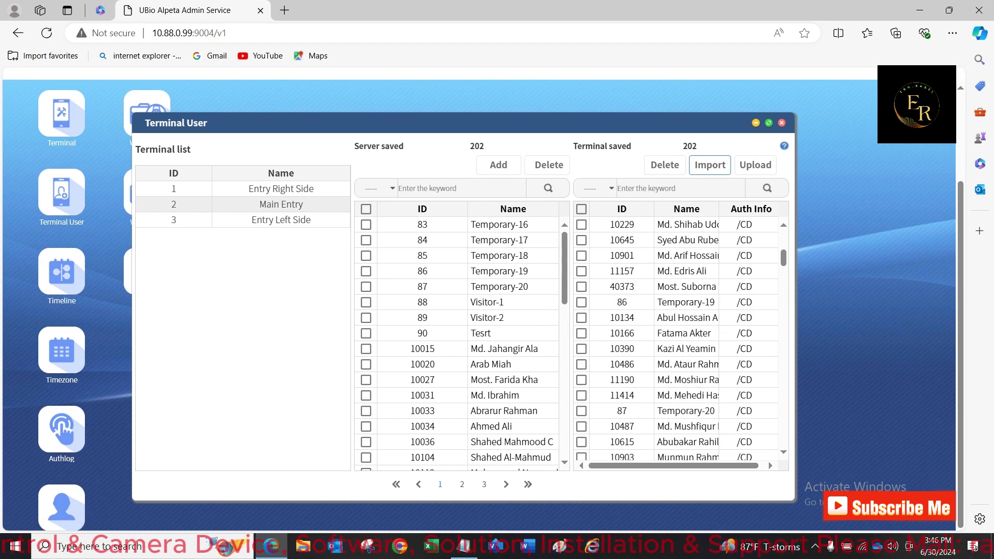
pyautogui.scroll(2, 678, 337)
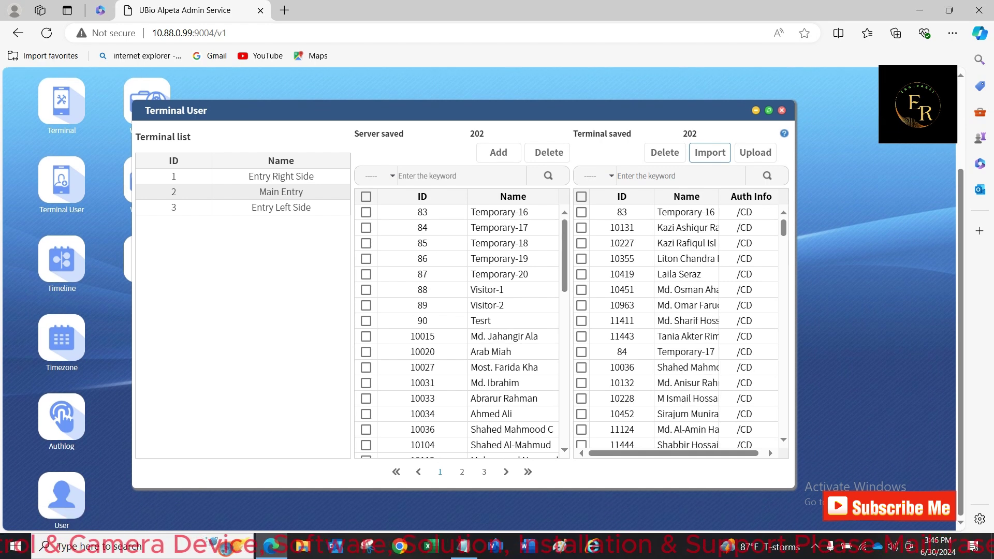
pyautogui.scroll(-5, 678, 336)
pyautogui.scroll(-5, 679, 337)
pyautogui.scroll(-5, 678, 336)
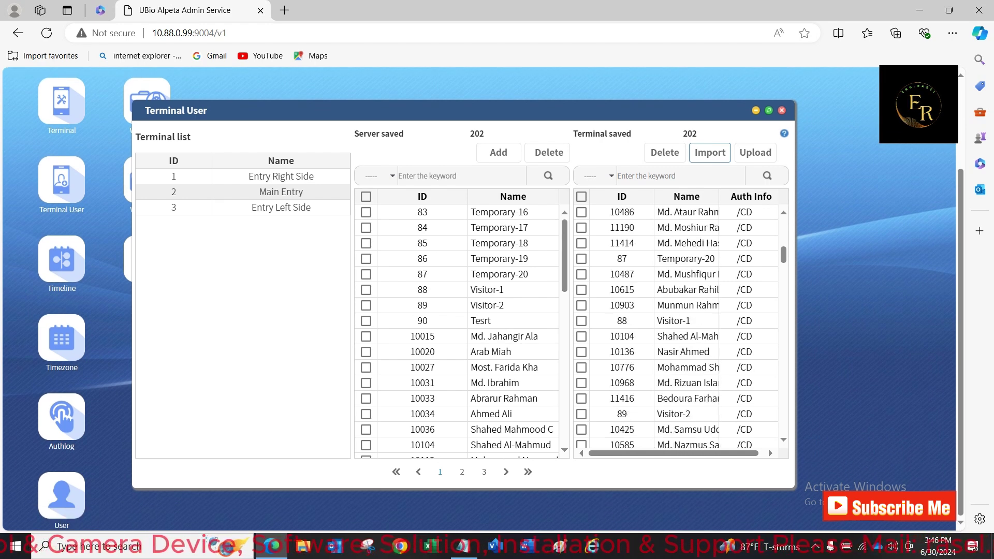
pyautogui.scroll(-5, 678, 337)
pyautogui.scroll(-1, 678, 326)
pyautogui.scroll(-3, 678, 326)
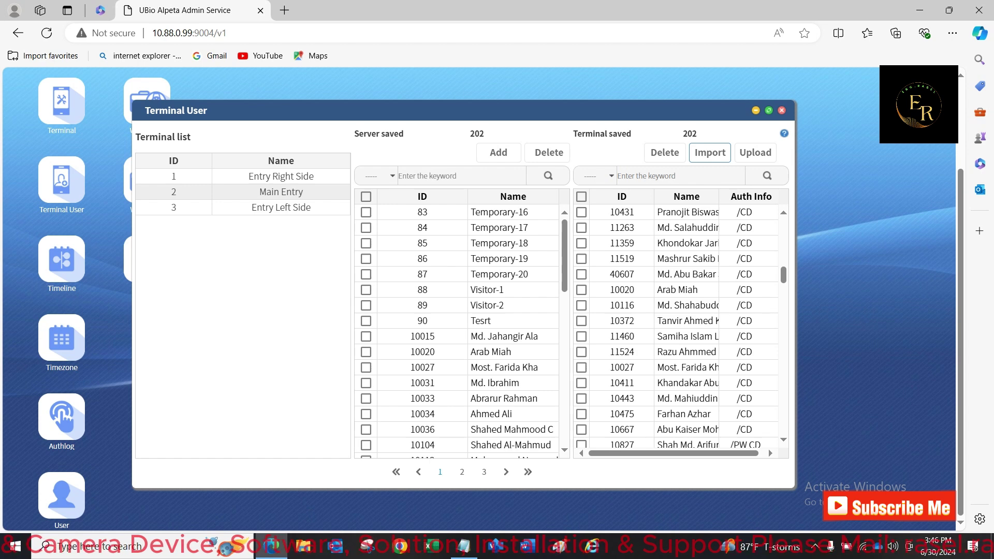
pyautogui.click(593, 176)
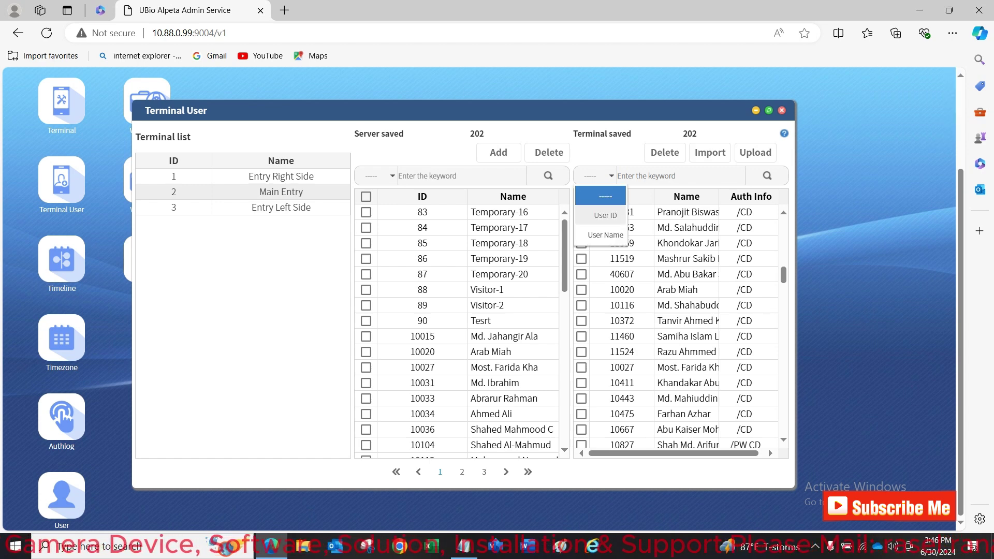
# Search terminal users by User ID 90, mark and delete Tesrt, then re-import to show 201 users
pyautogui.click(605, 215)
pyautogui.write('90')
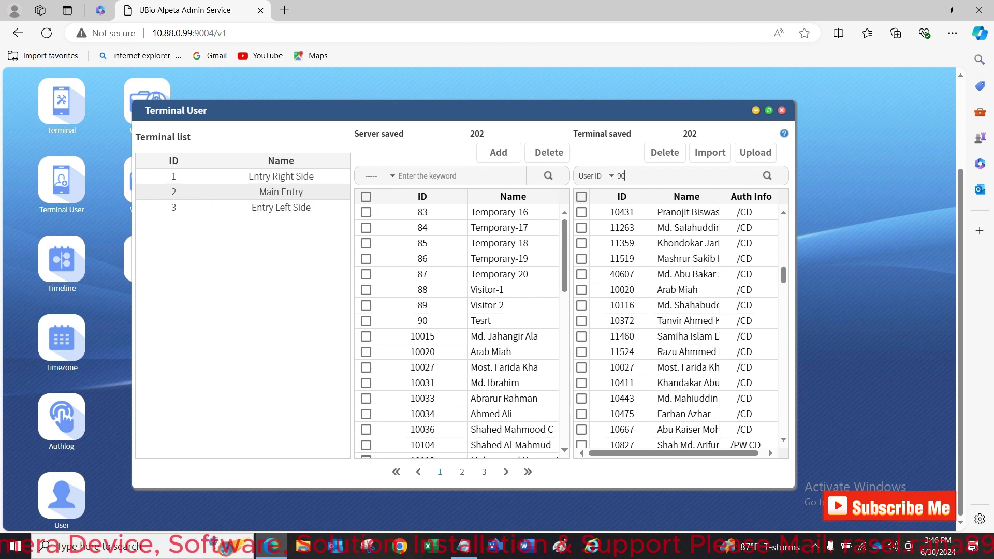
pyautogui.press('Return')
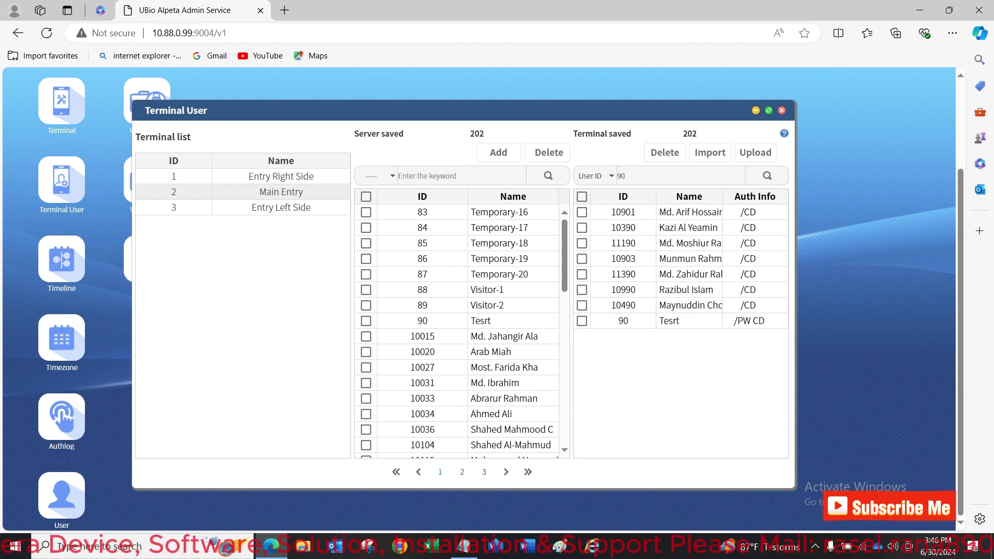
pyautogui.click(668, 321)
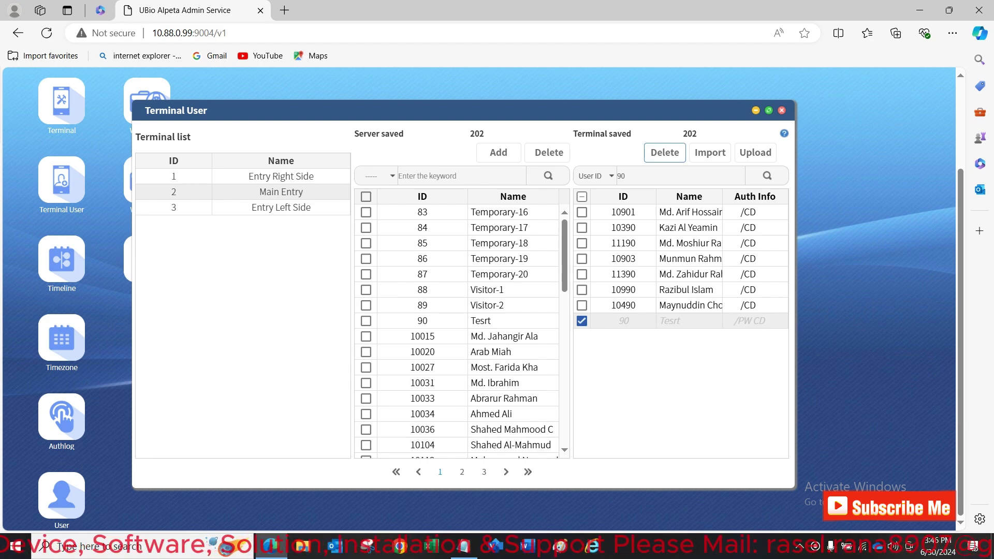
pyautogui.click(710, 152)
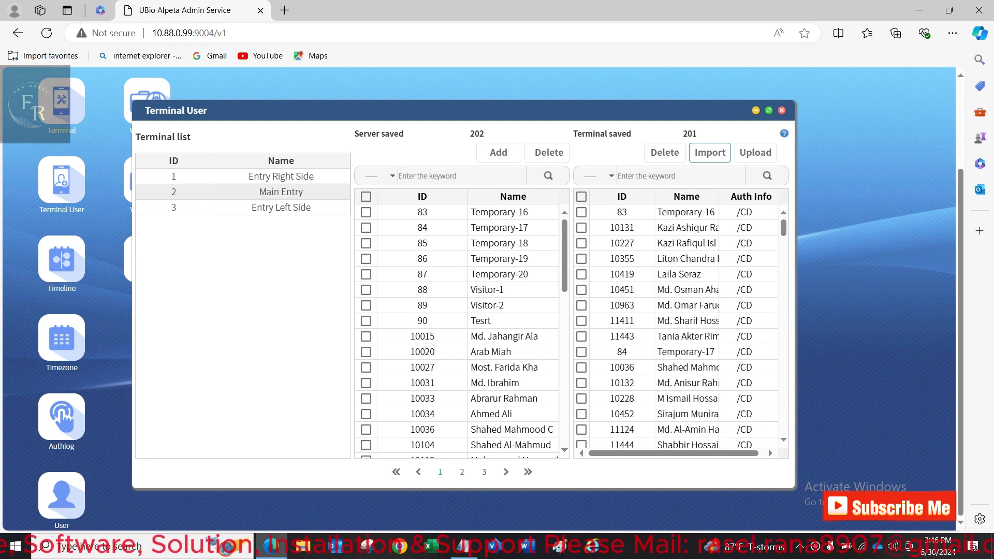
# Search by User ID 90 and delete Tesrt from the server-saved list, leaving 201 users
pyautogui.click(593, 176)
pyautogui.click(595, 215)
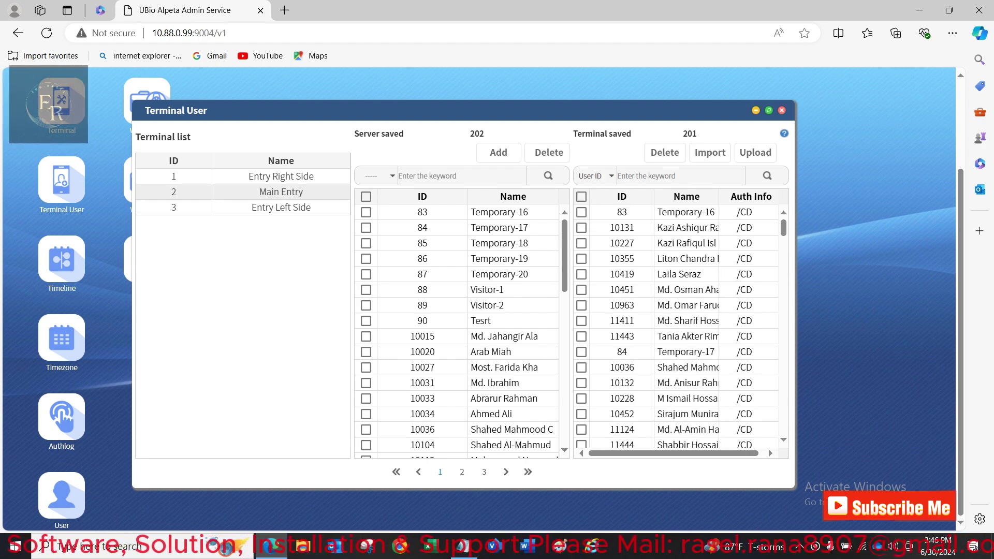
pyautogui.write('90')
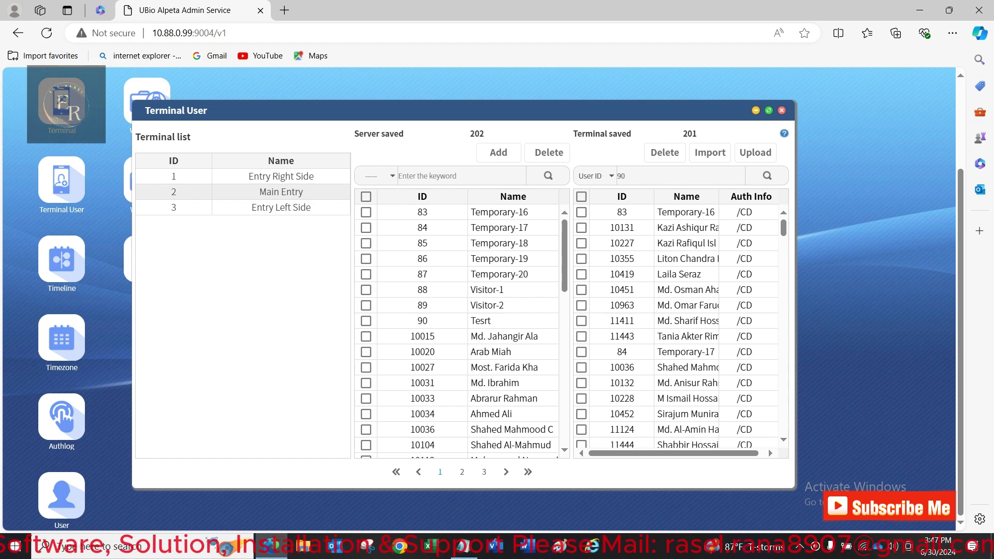
pyautogui.press('Return')
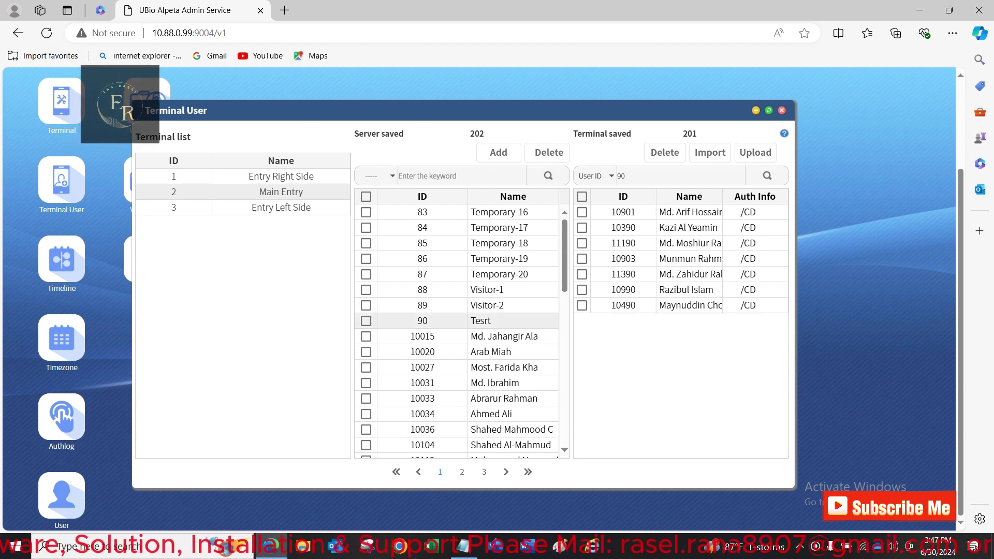
pyautogui.click(366, 320)
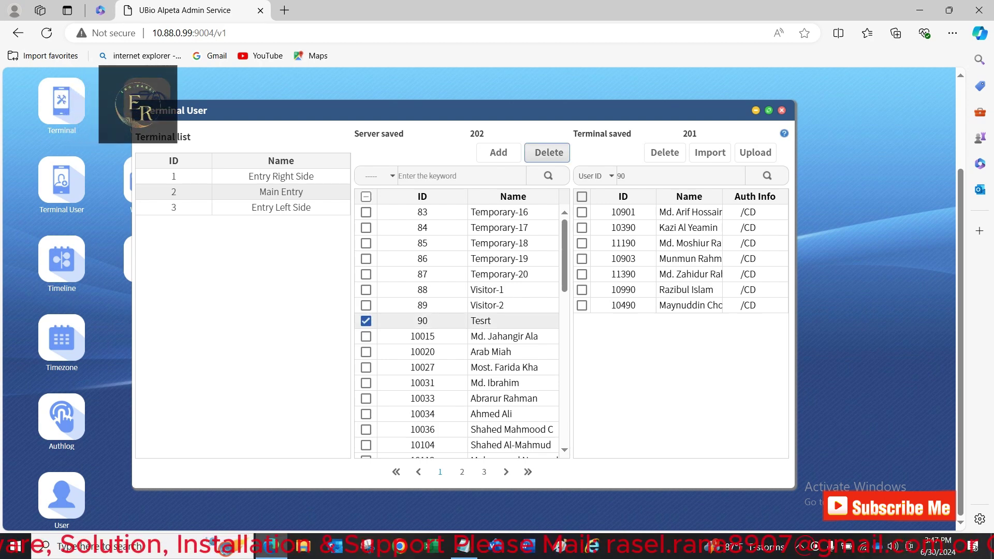
pyautogui.click(547, 153)
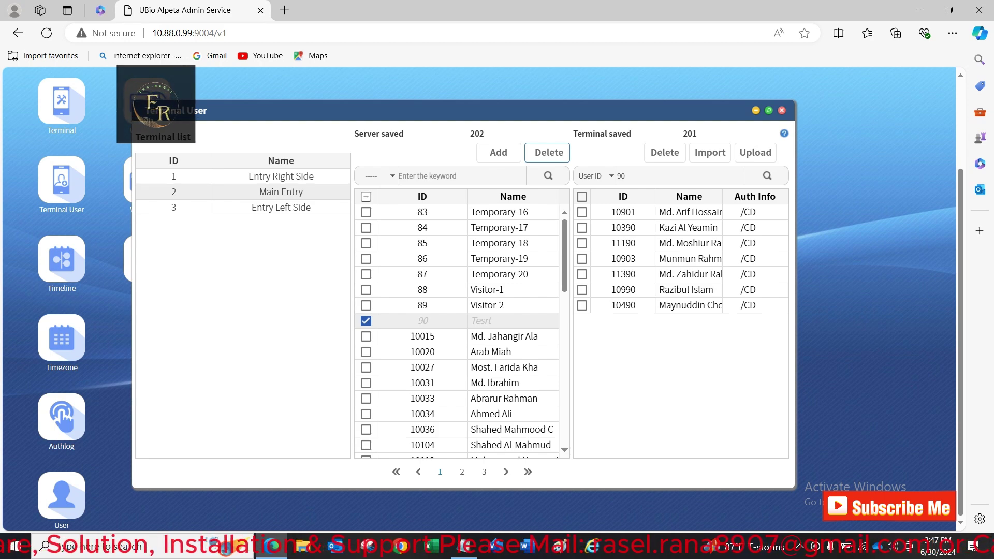
# Switch through the Entry Left Side, Main Entry and Entry Right Side terminals
pyautogui.click(281, 207)
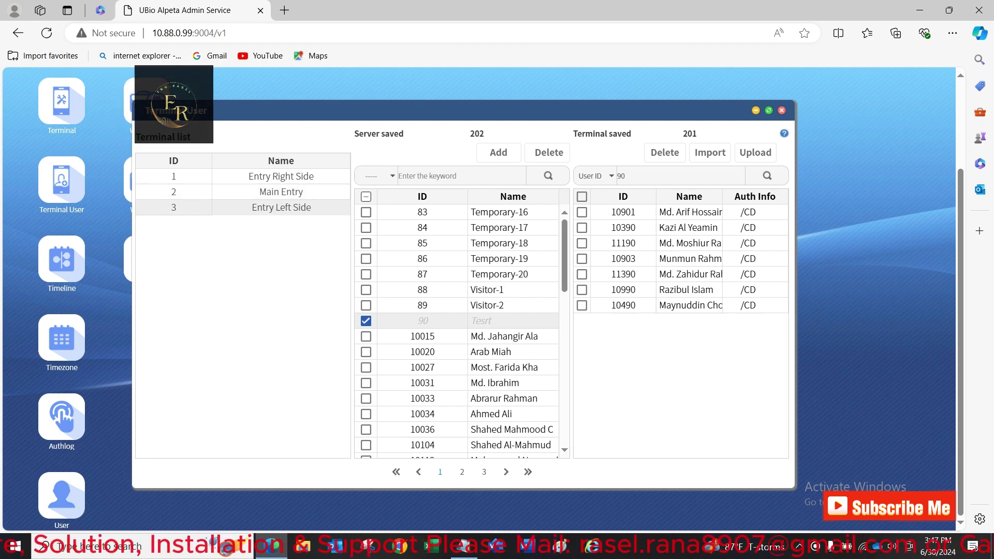
pyautogui.click(281, 192)
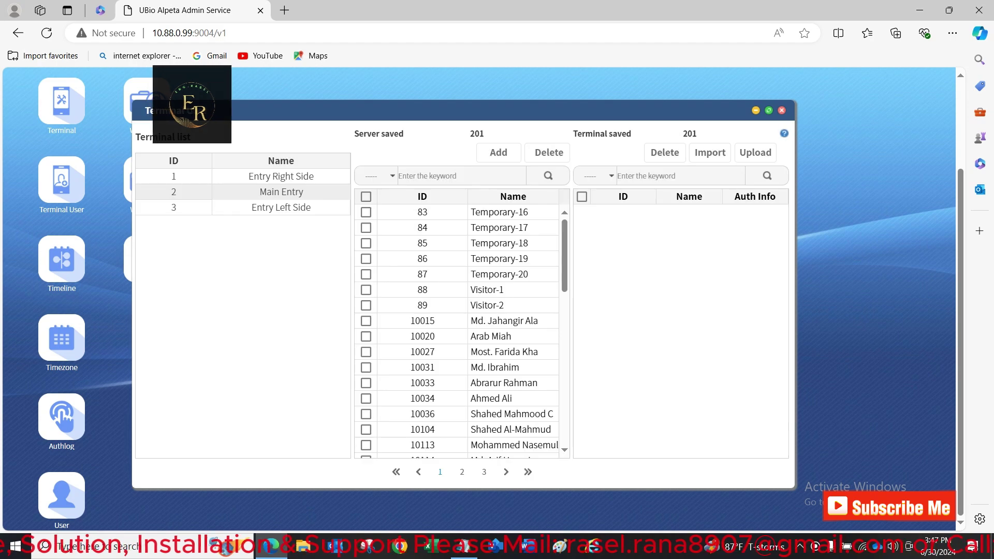
pyautogui.click(281, 176)
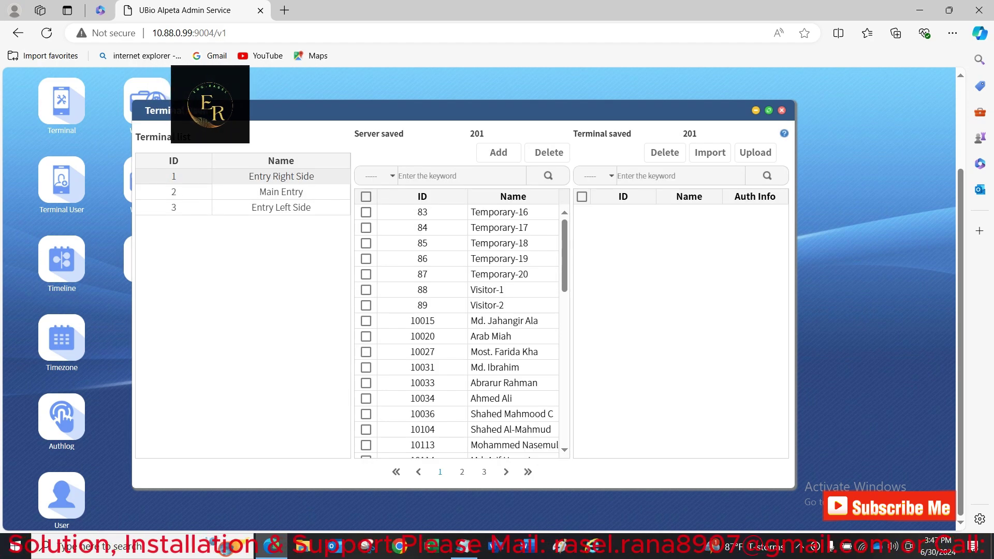
# Close Terminal User, view the Authlog's 927 events for 2024-06-30, and open the start-date calendar
pyautogui.press('Escape')
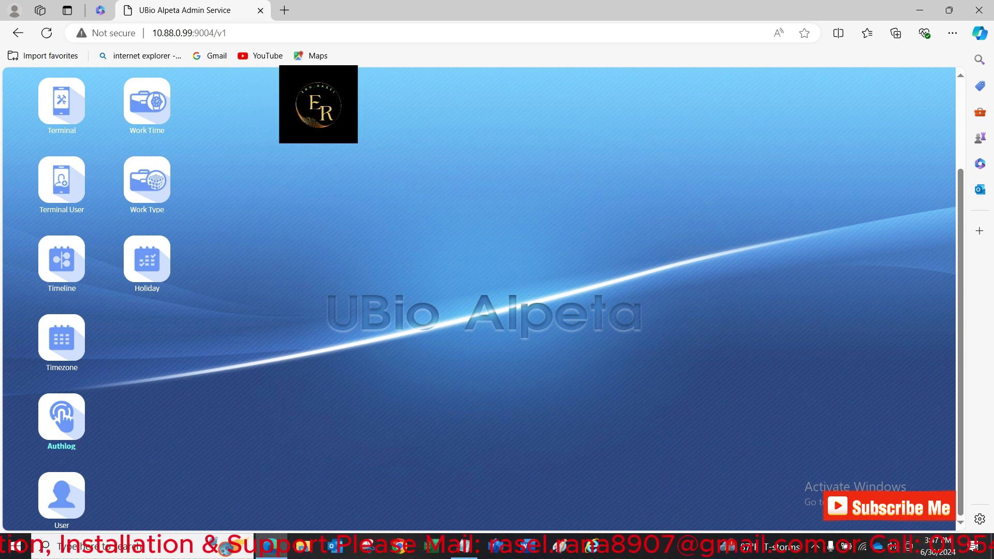
pyautogui.click(62, 419)
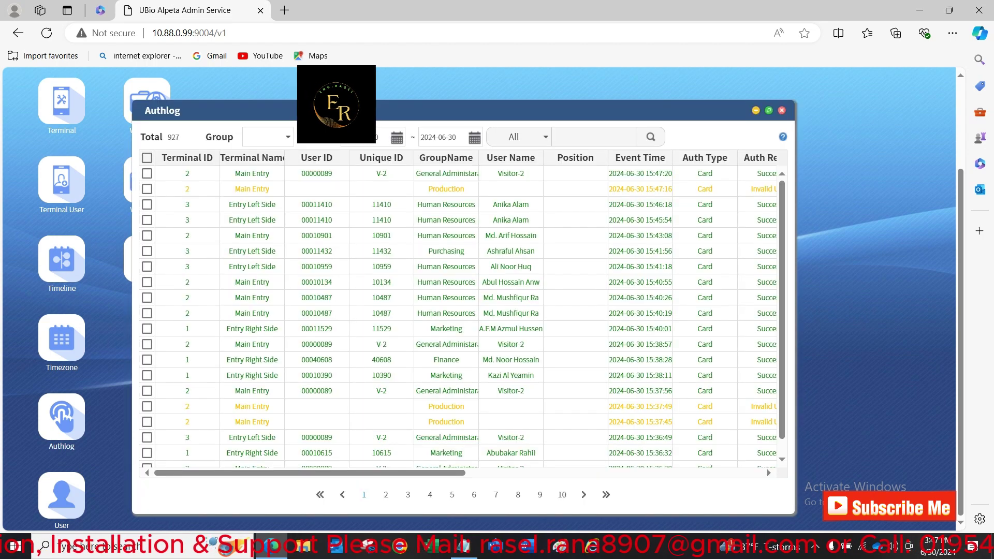
pyautogui.scroll(-1, 482, 290)
pyautogui.scroll(1, 481, 290)
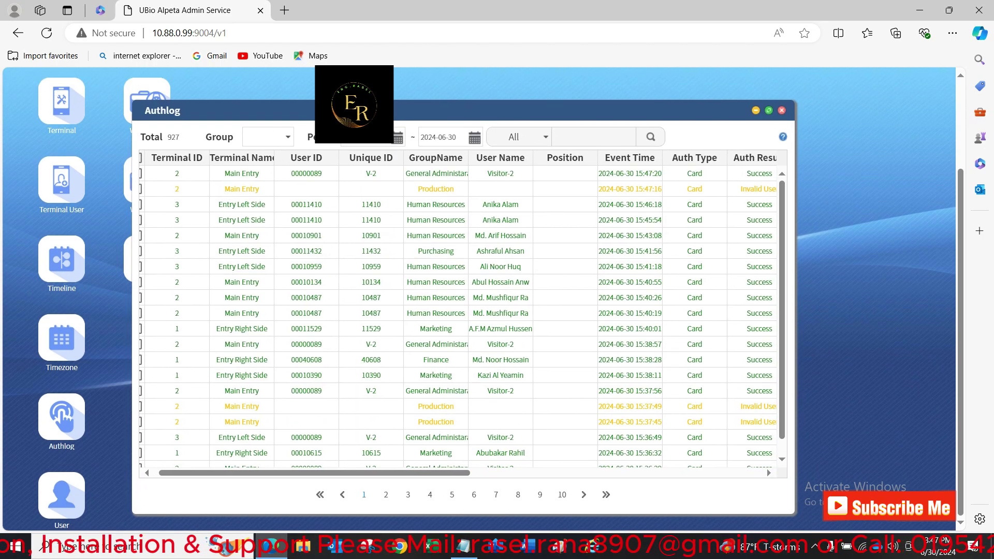
pyautogui.hscroll(-1, 461, 311)
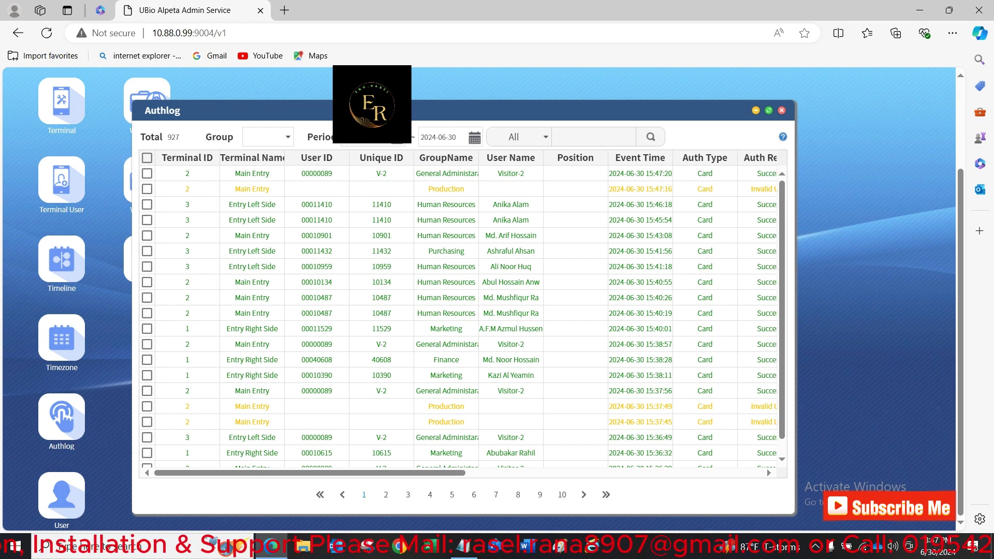
pyautogui.scroll(-2, 461, 311)
pyautogui.scroll(2, 461, 311)
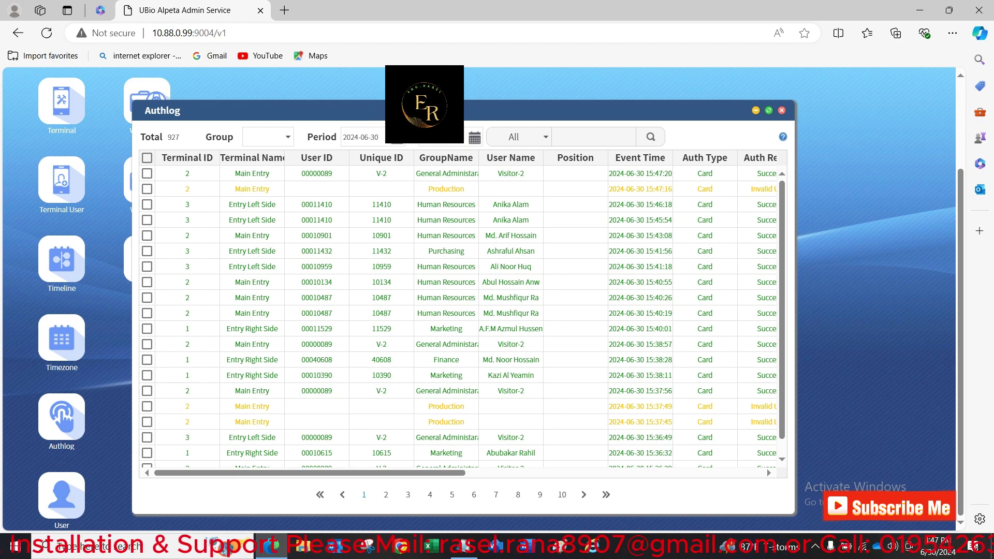
pyautogui.click(360, 137)
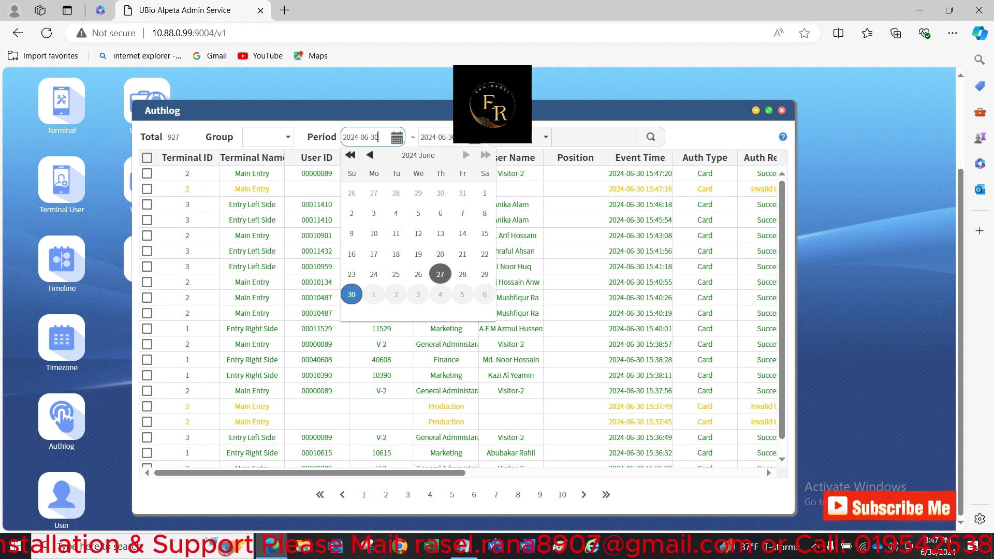
# Set the Authlog period to start and end on 2024-06-27
pyautogui.click(440, 275)
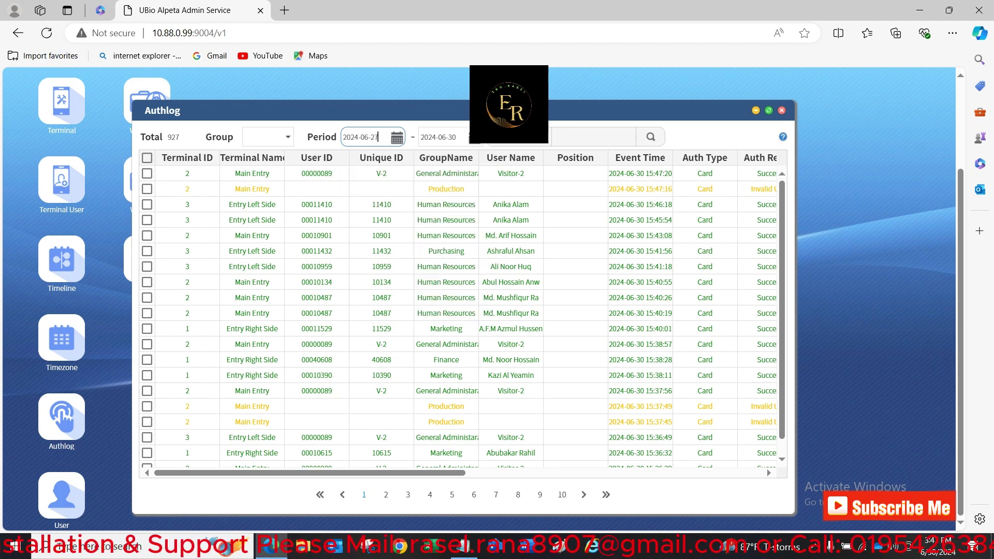
pyautogui.click(440, 138)
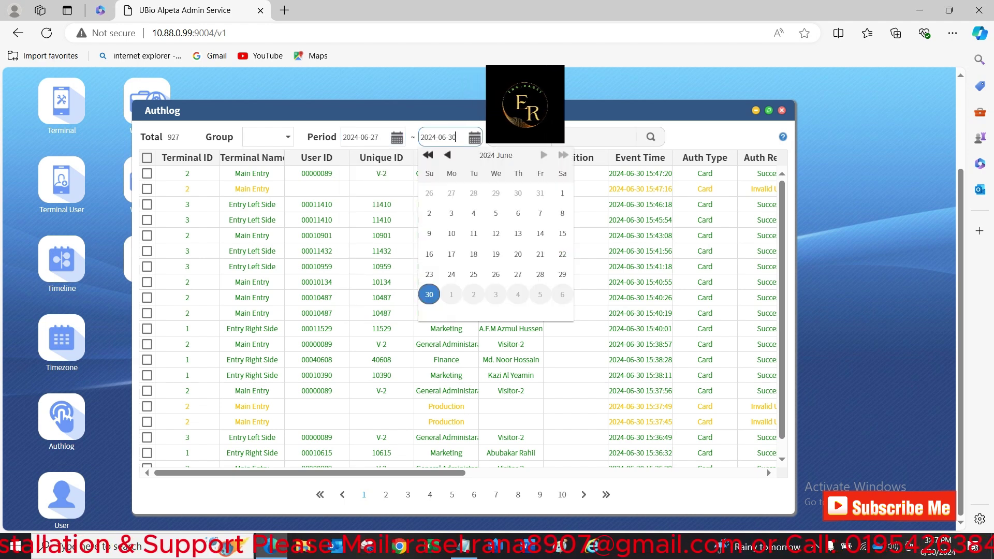
pyautogui.click(518, 274)
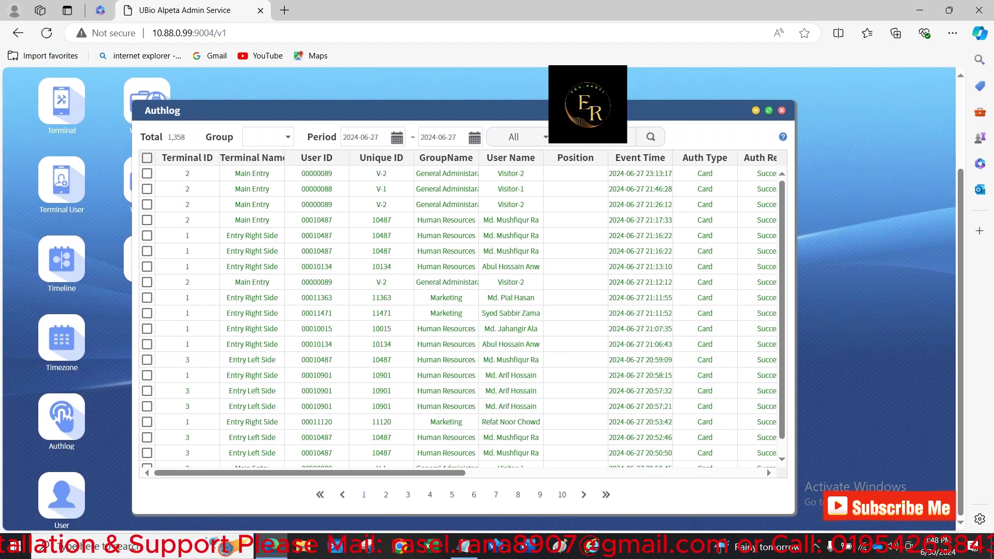
# Browse pages 3, 4 and 5 of the 1,358 log events, then close the Authlog window
pyautogui.click(386, 495)
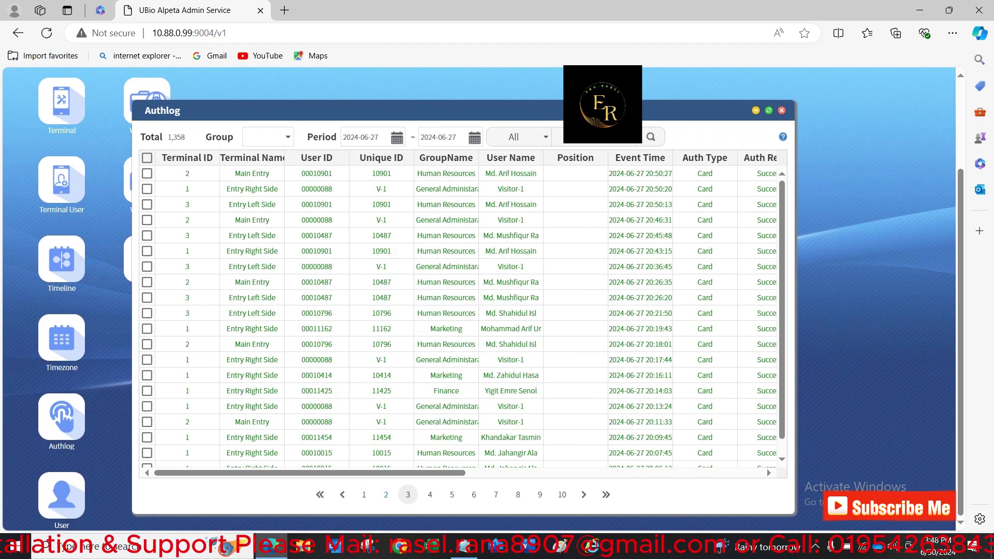
pyautogui.click(430, 495)
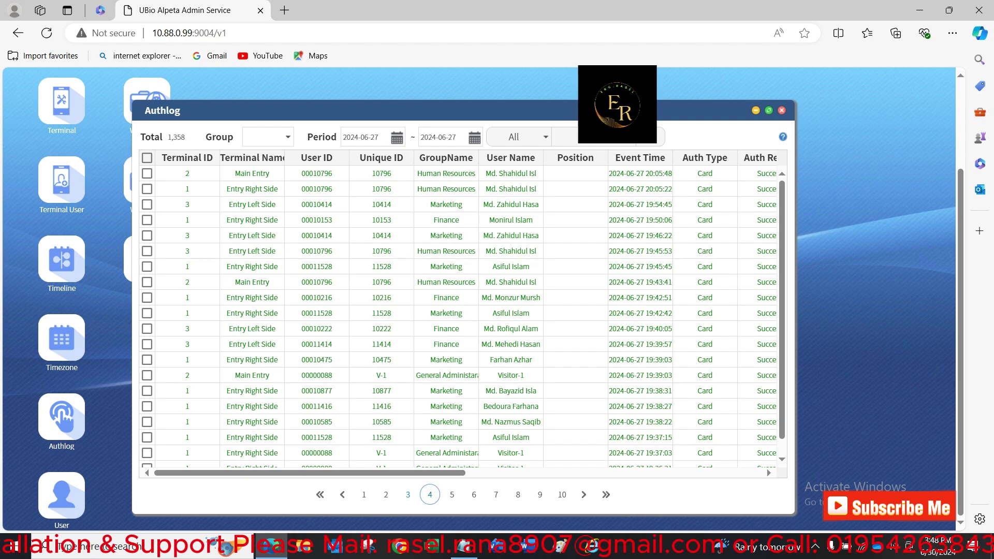
pyautogui.click(452, 494)
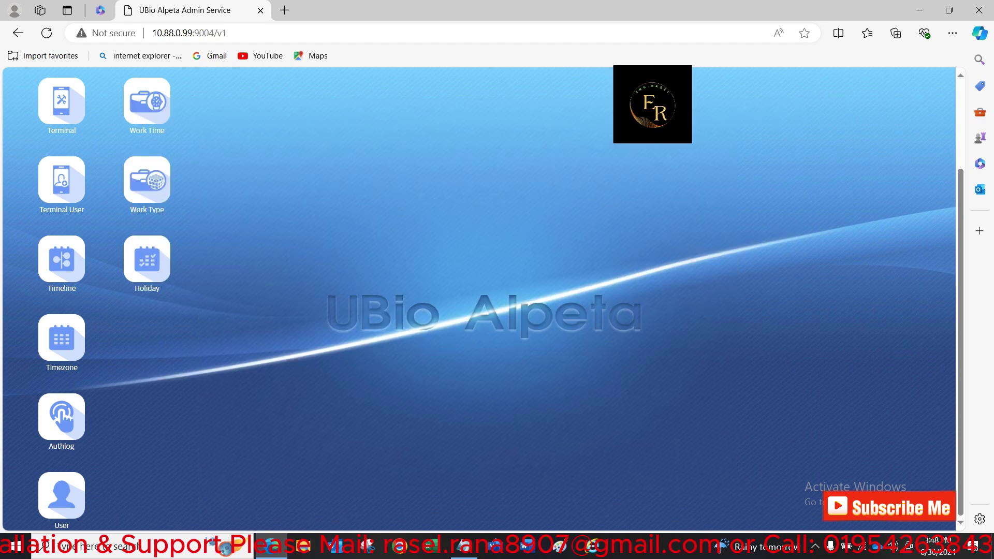
pyautogui.click(782, 111)
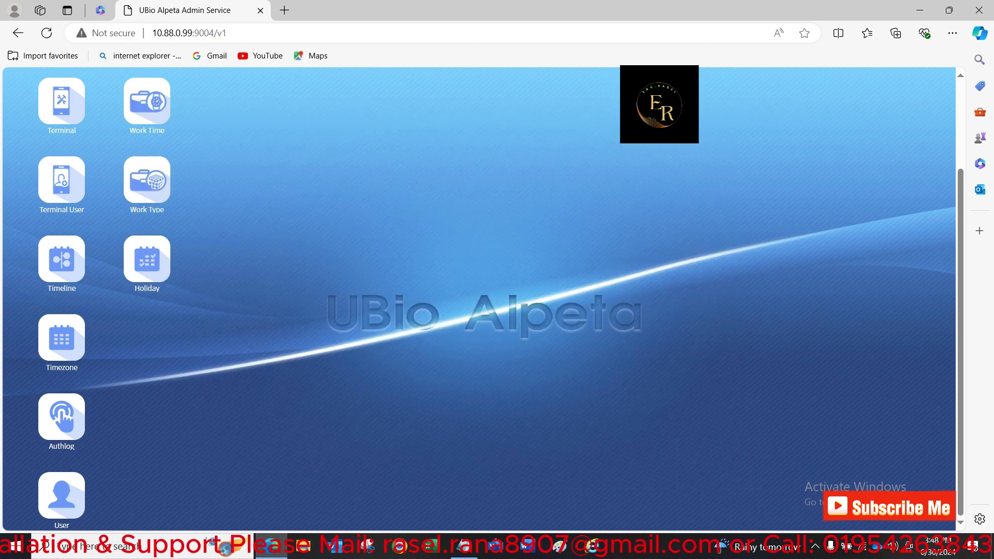
# Browse the full feature menu's help contents for the Authlog section
pyautogui.scroll(-1, 479, 299)
pyautogui.scroll(1, 479, 298)
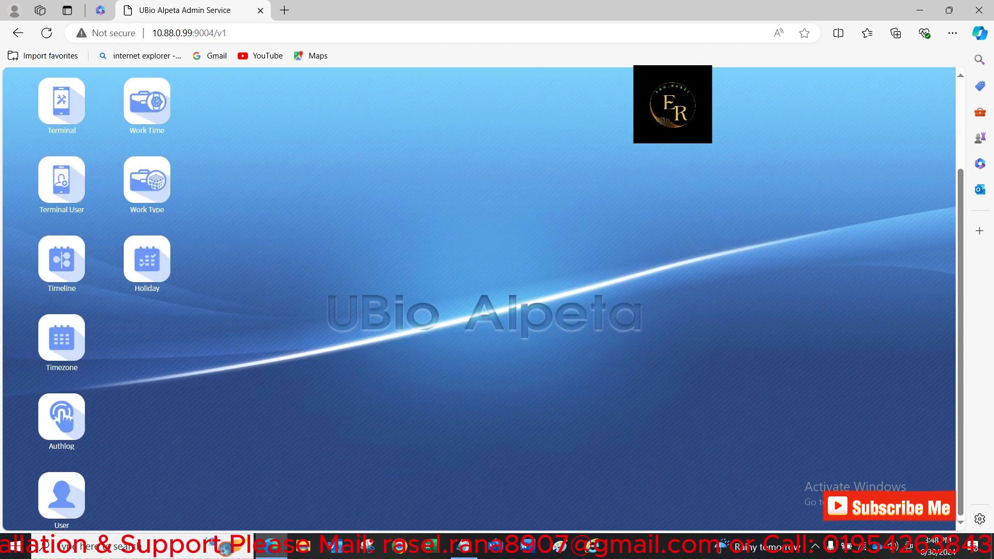
pyautogui.scroll(2, 479, 298)
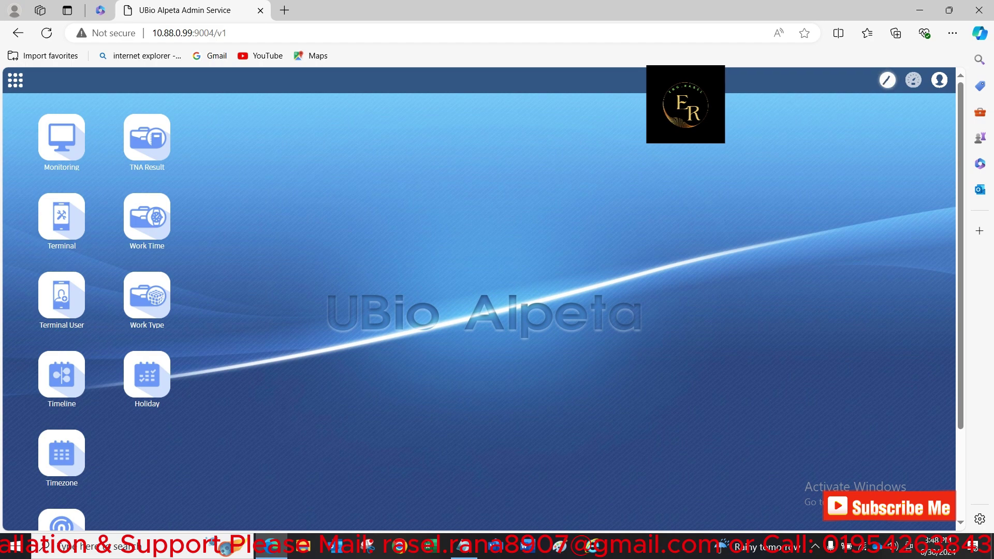
pyautogui.click(888, 80)
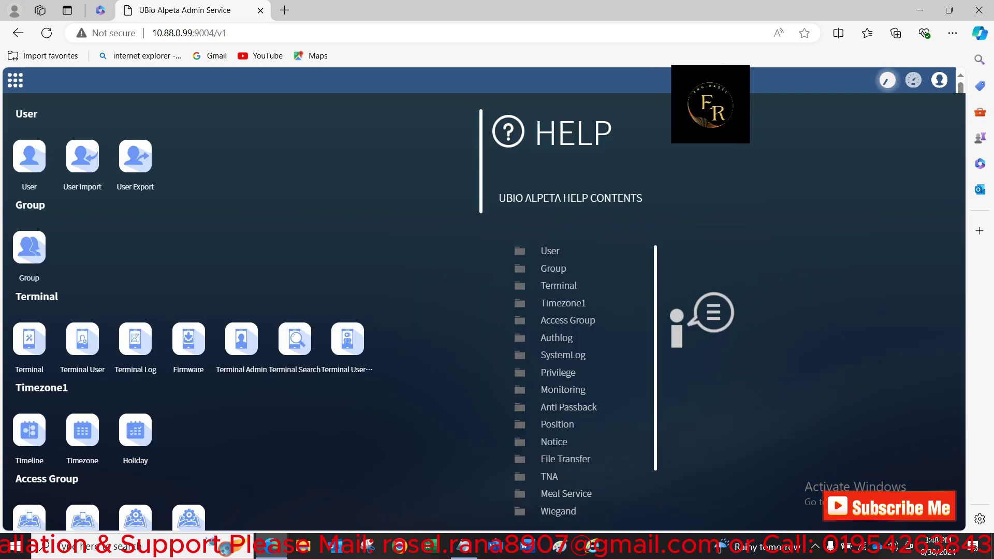
pyautogui.scroll(-2, 186, 311)
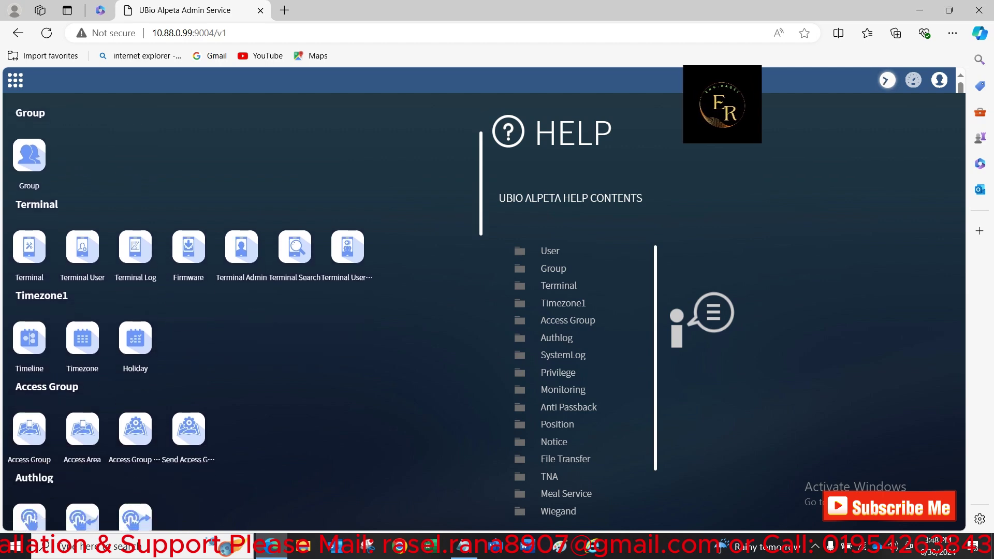
pyautogui.scroll(-3, 186, 306)
pyautogui.scroll(-1, 186, 306)
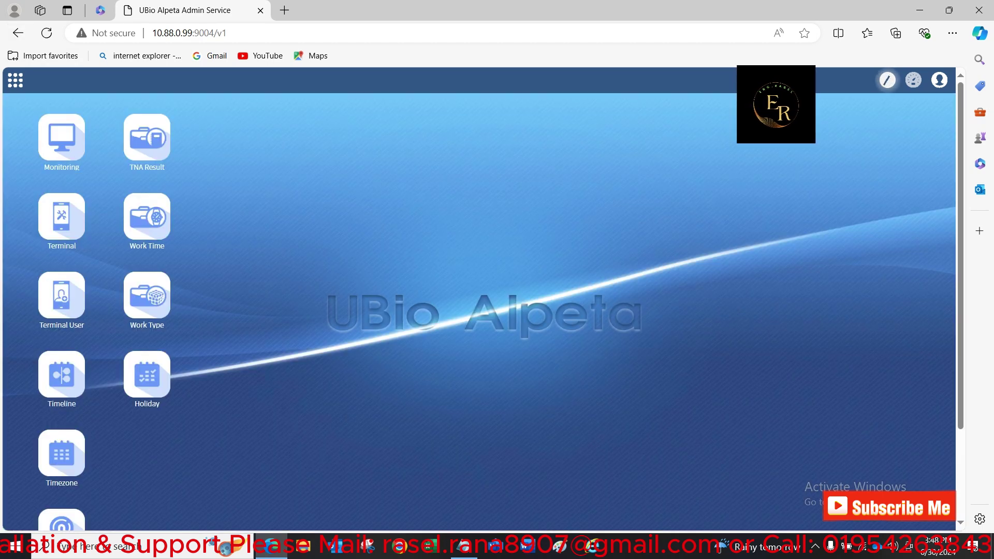
pyautogui.scroll(-3, 147, 269)
pyautogui.scroll(3, 147, 258)
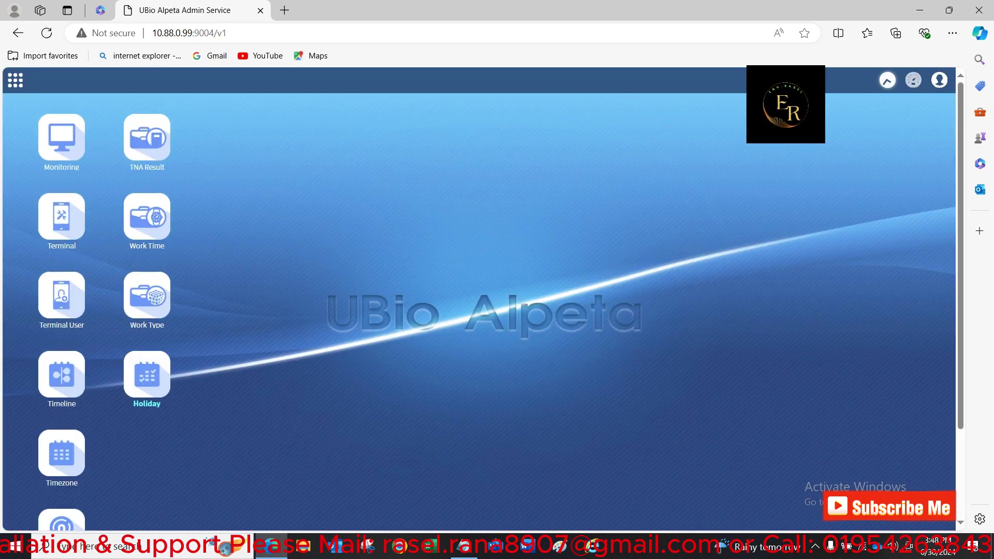
# Add the Authlog Export shortcut to the home desktop from the feature menu
pyautogui.click(888, 81)
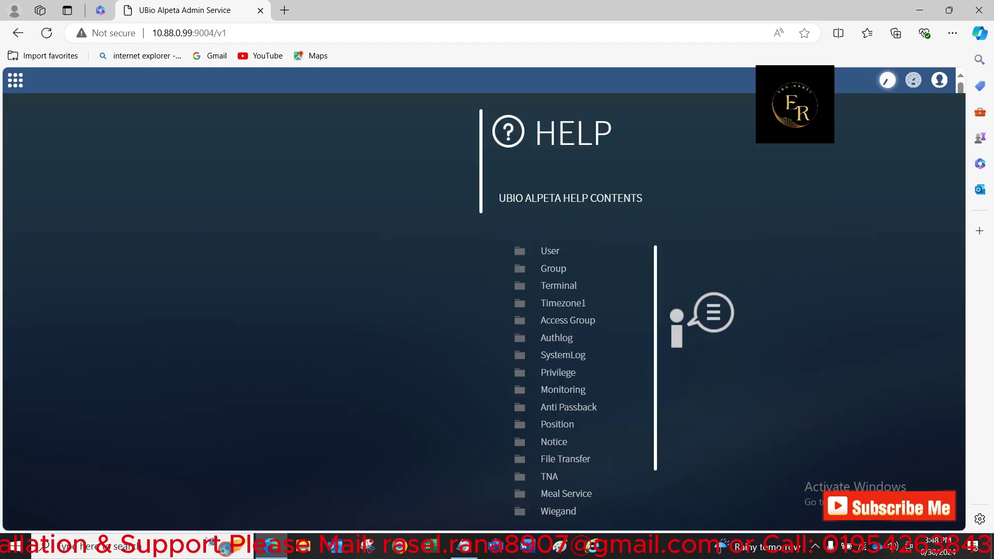
pyautogui.scroll(-2, 187, 311)
pyautogui.scroll(-1, 187, 310)
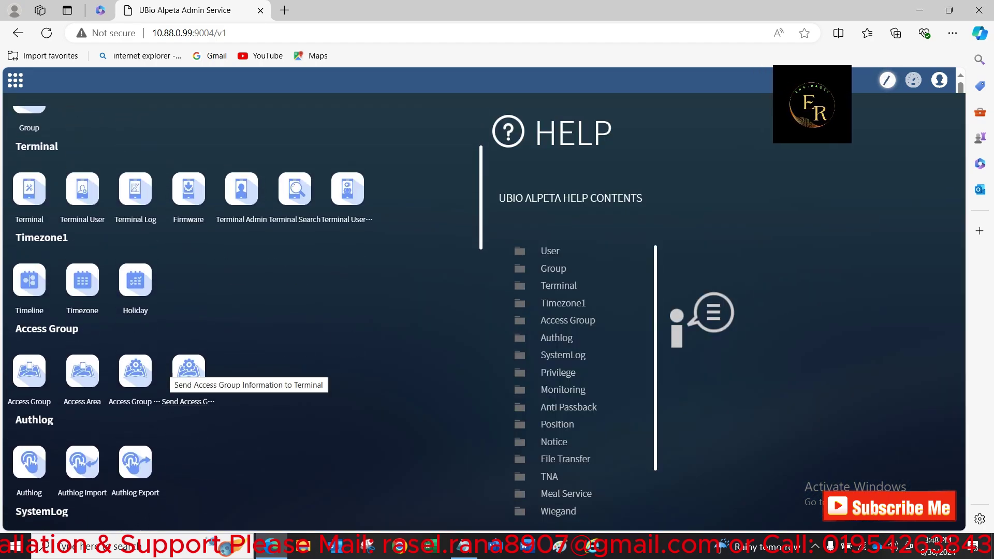
pyautogui.scroll(-2, 188, 334)
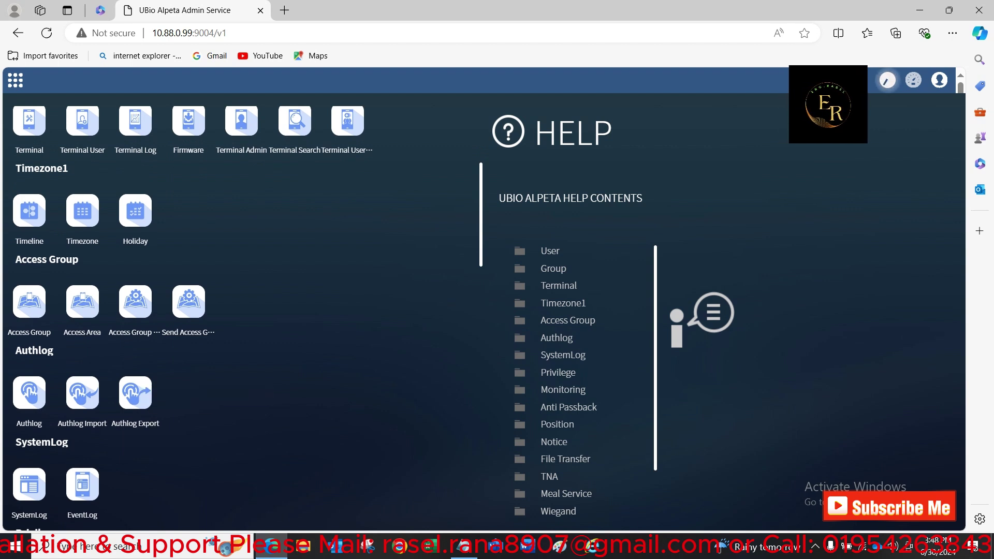
pyautogui.click(888, 80)
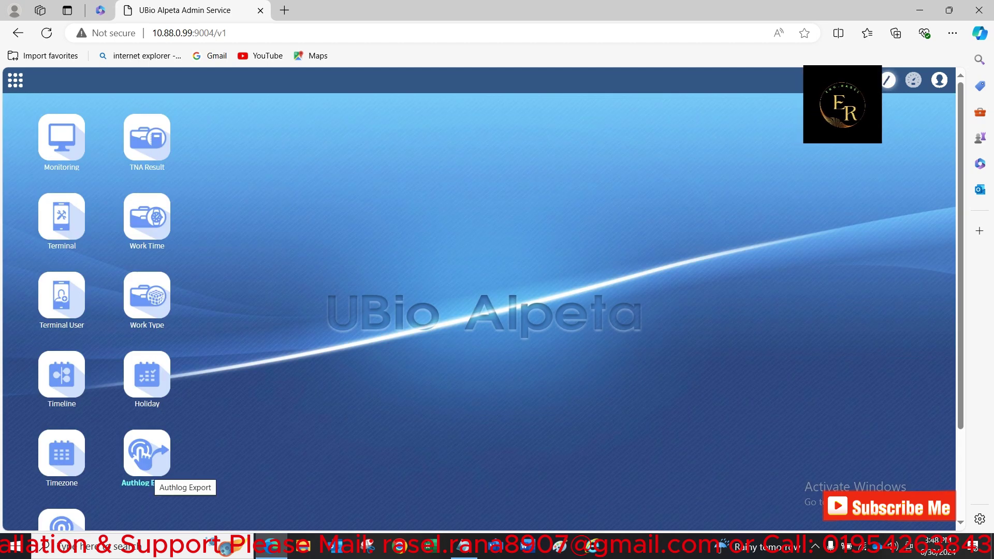
# Export the 931 authlog records for 2024-06-30 to AuthLogList_20240630.xlsx
pyautogui.click(147, 453)
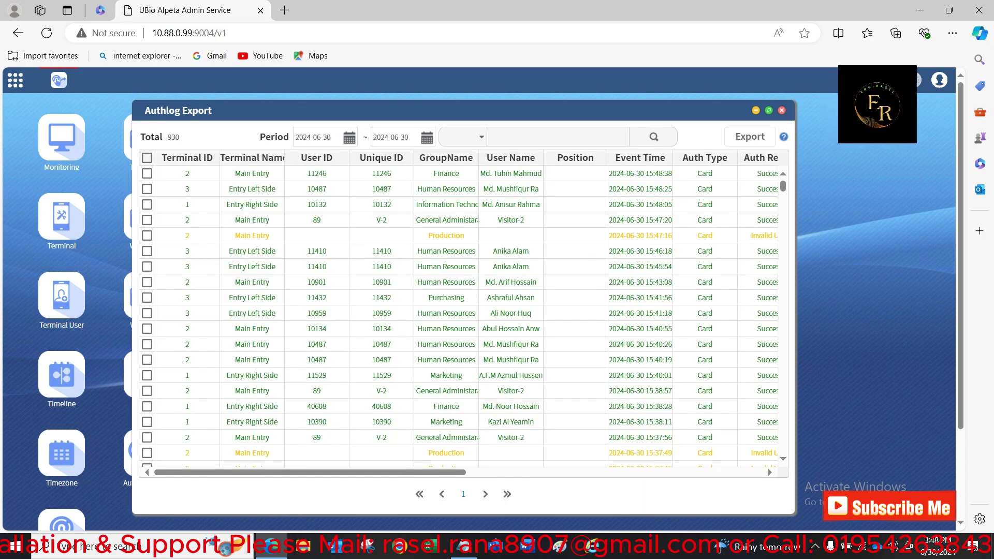
pyautogui.scroll(-2, 461, 311)
pyautogui.scroll(-1, 461, 311)
pyautogui.scroll(-1, 460, 311)
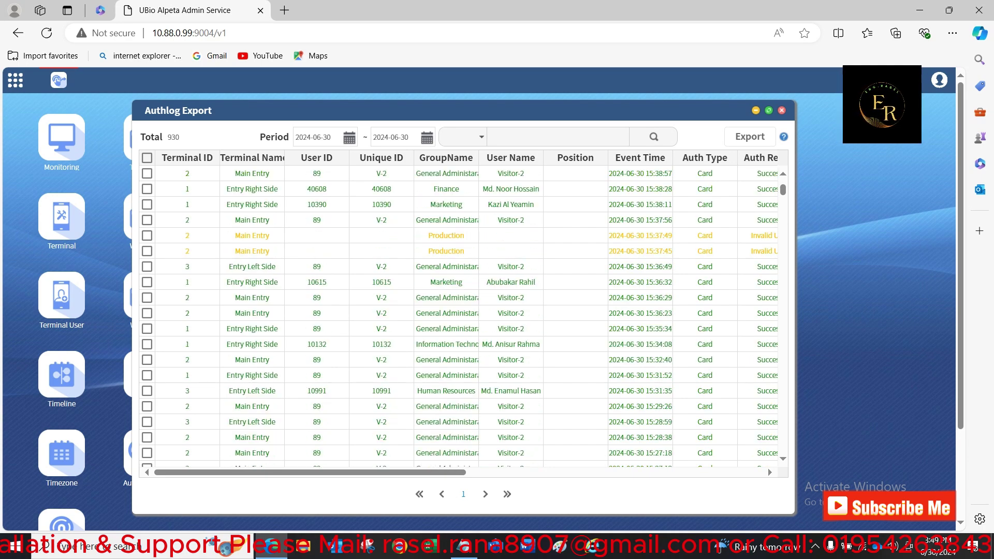
pyautogui.scroll(-1, 461, 310)
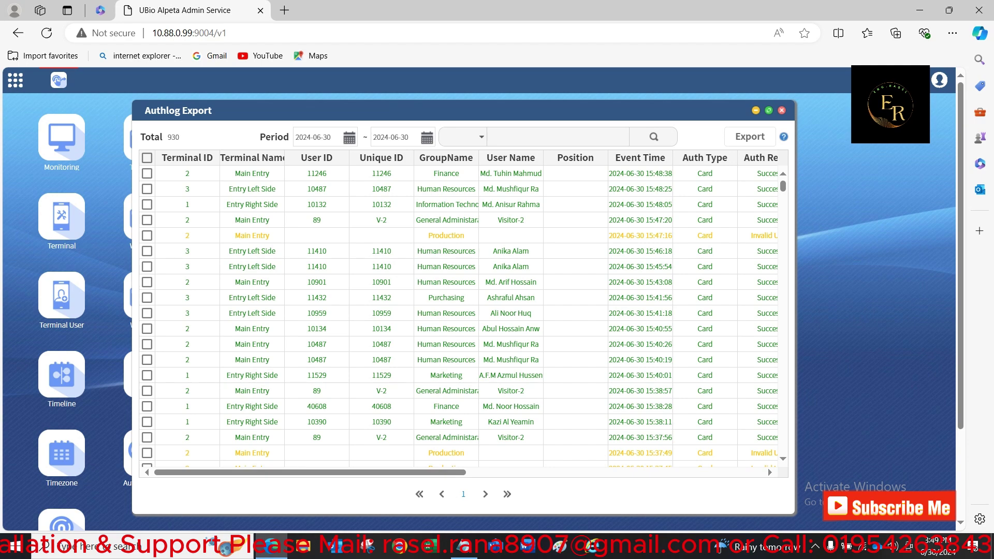
pyautogui.click(750, 136)
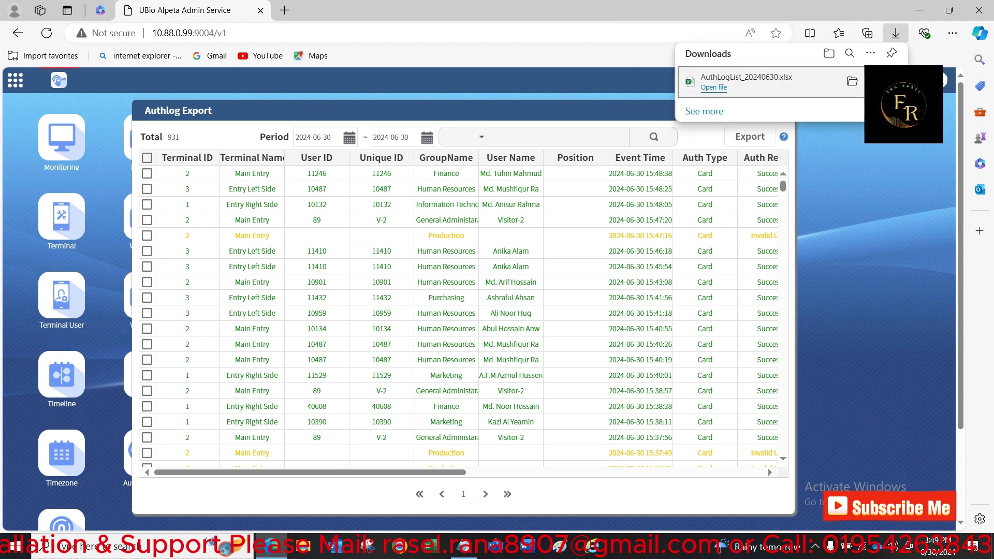
pyautogui.press('Return')
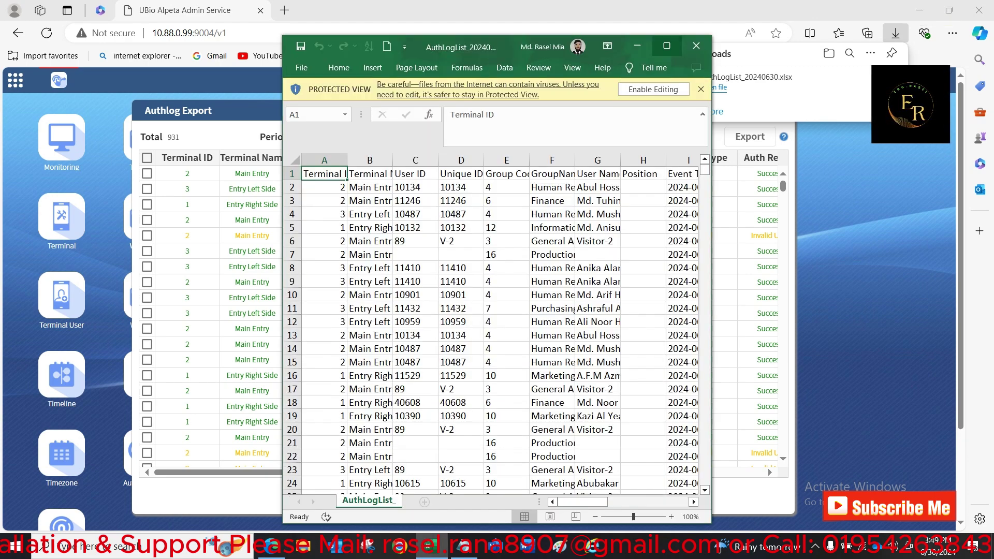
pyautogui.click(667, 46)
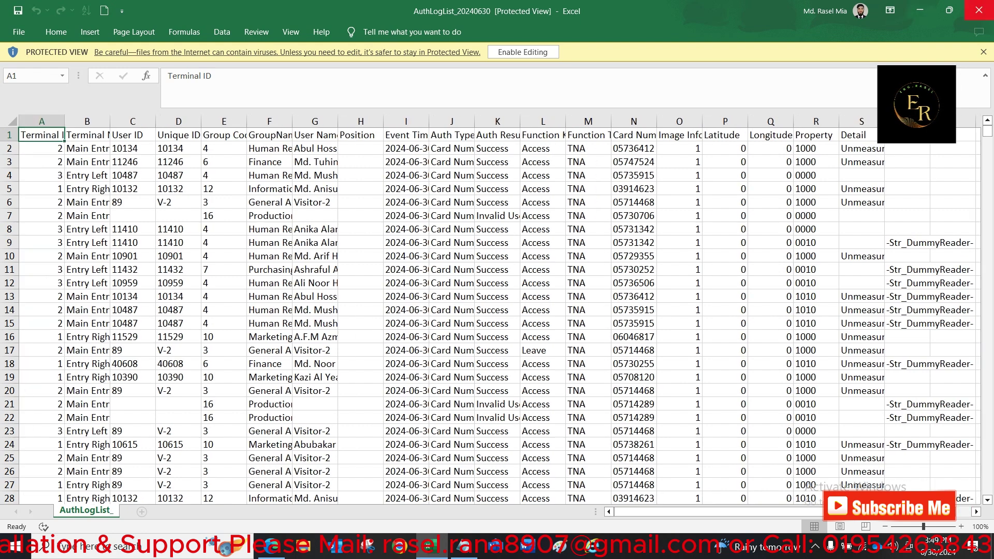
pyautogui.click(978, 10)
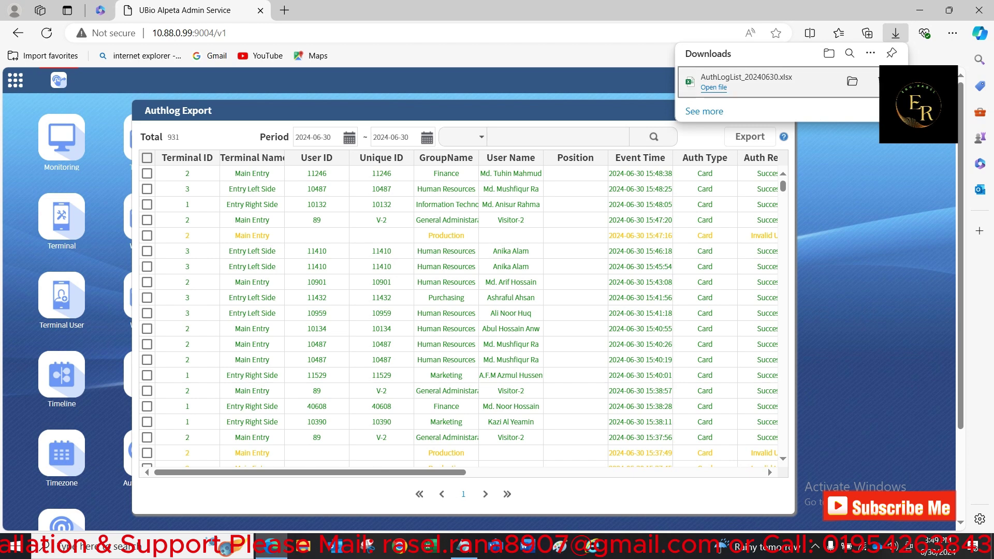
pyautogui.click(713, 87)
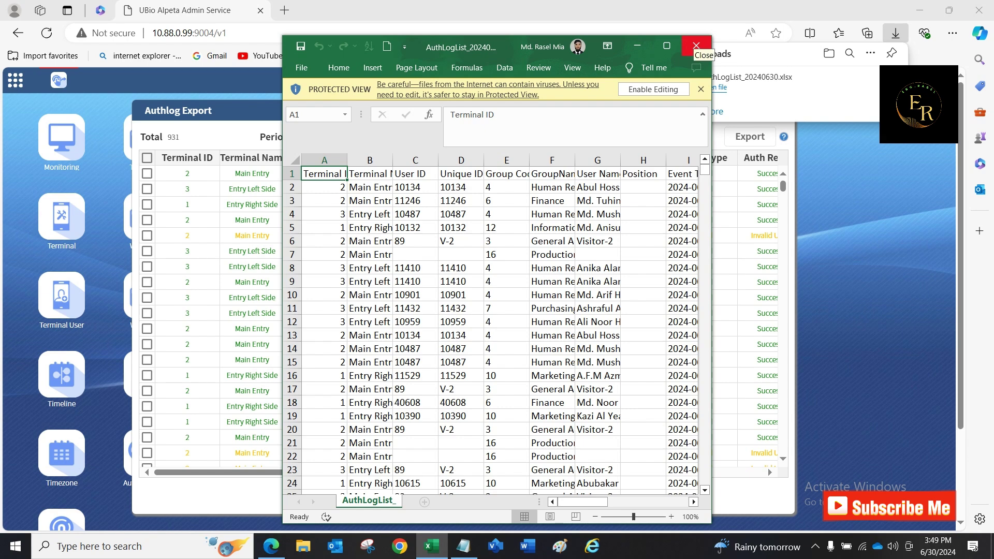
pyautogui.click(696, 46)
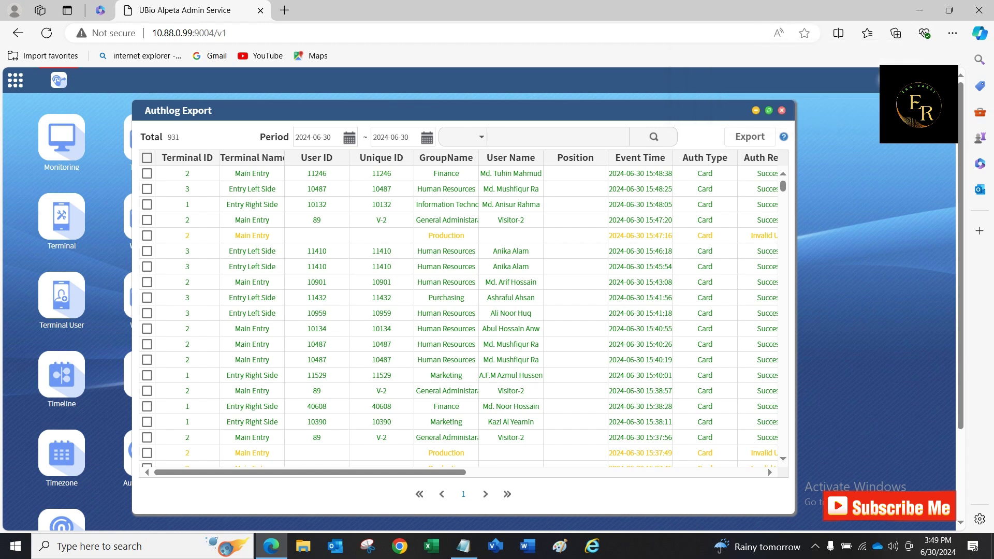
pyautogui.click(457, 136)
# Search the authlog by User ID 88 to list its five records
pyautogui.click(472, 176)
pyautogui.press('Return')
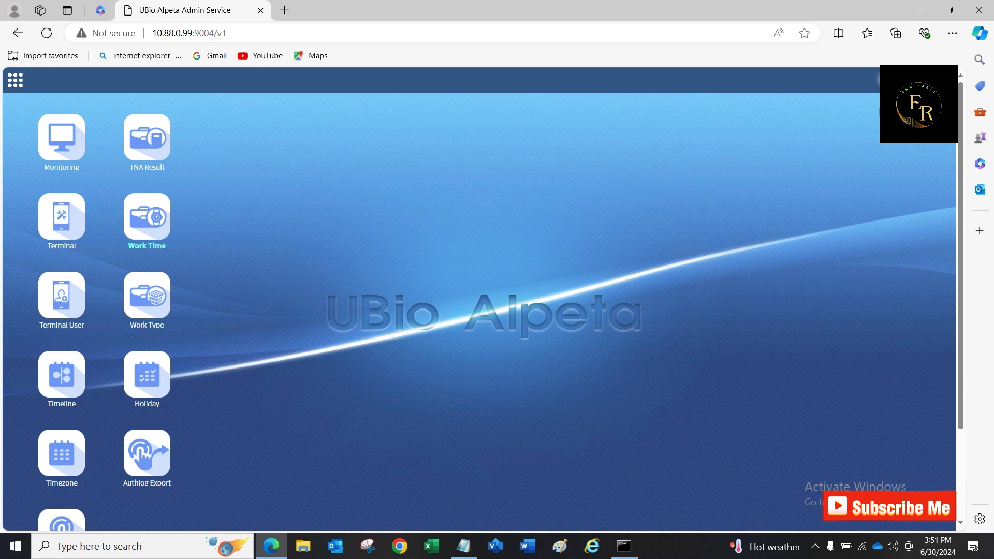
# Open Work Time settings maximized, showing schedules 01 Work Time No and 02 Weekend
pyautogui.click(147, 216)
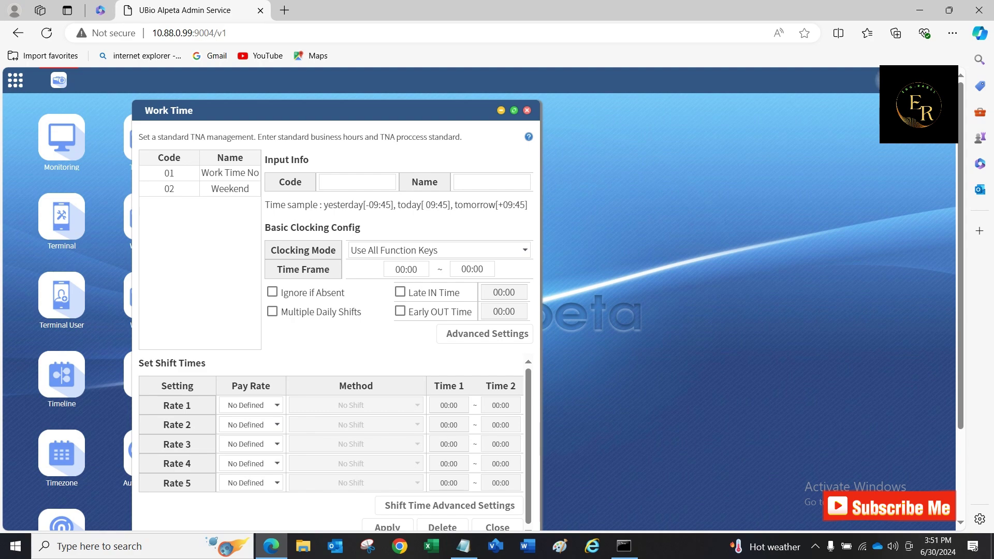
pyautogui.click(513, 110)
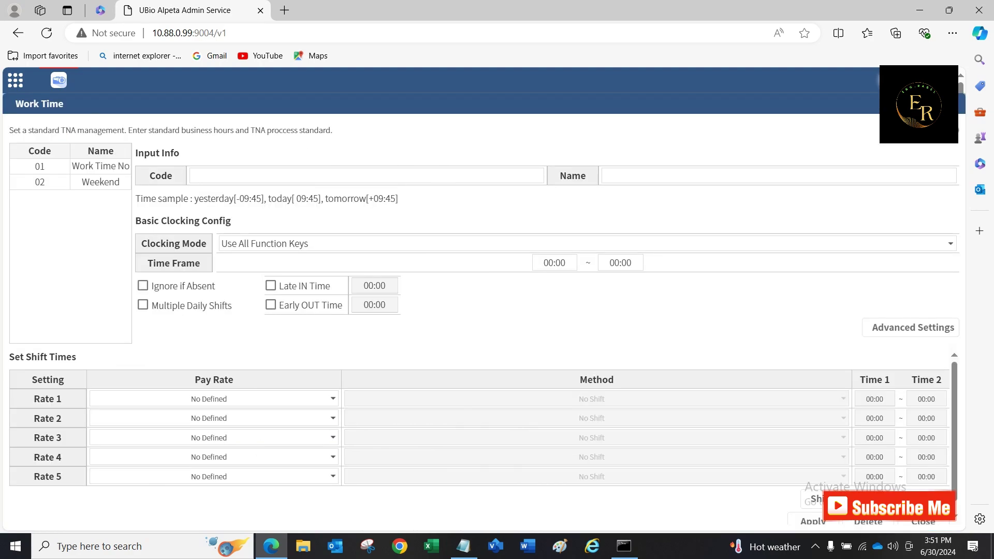